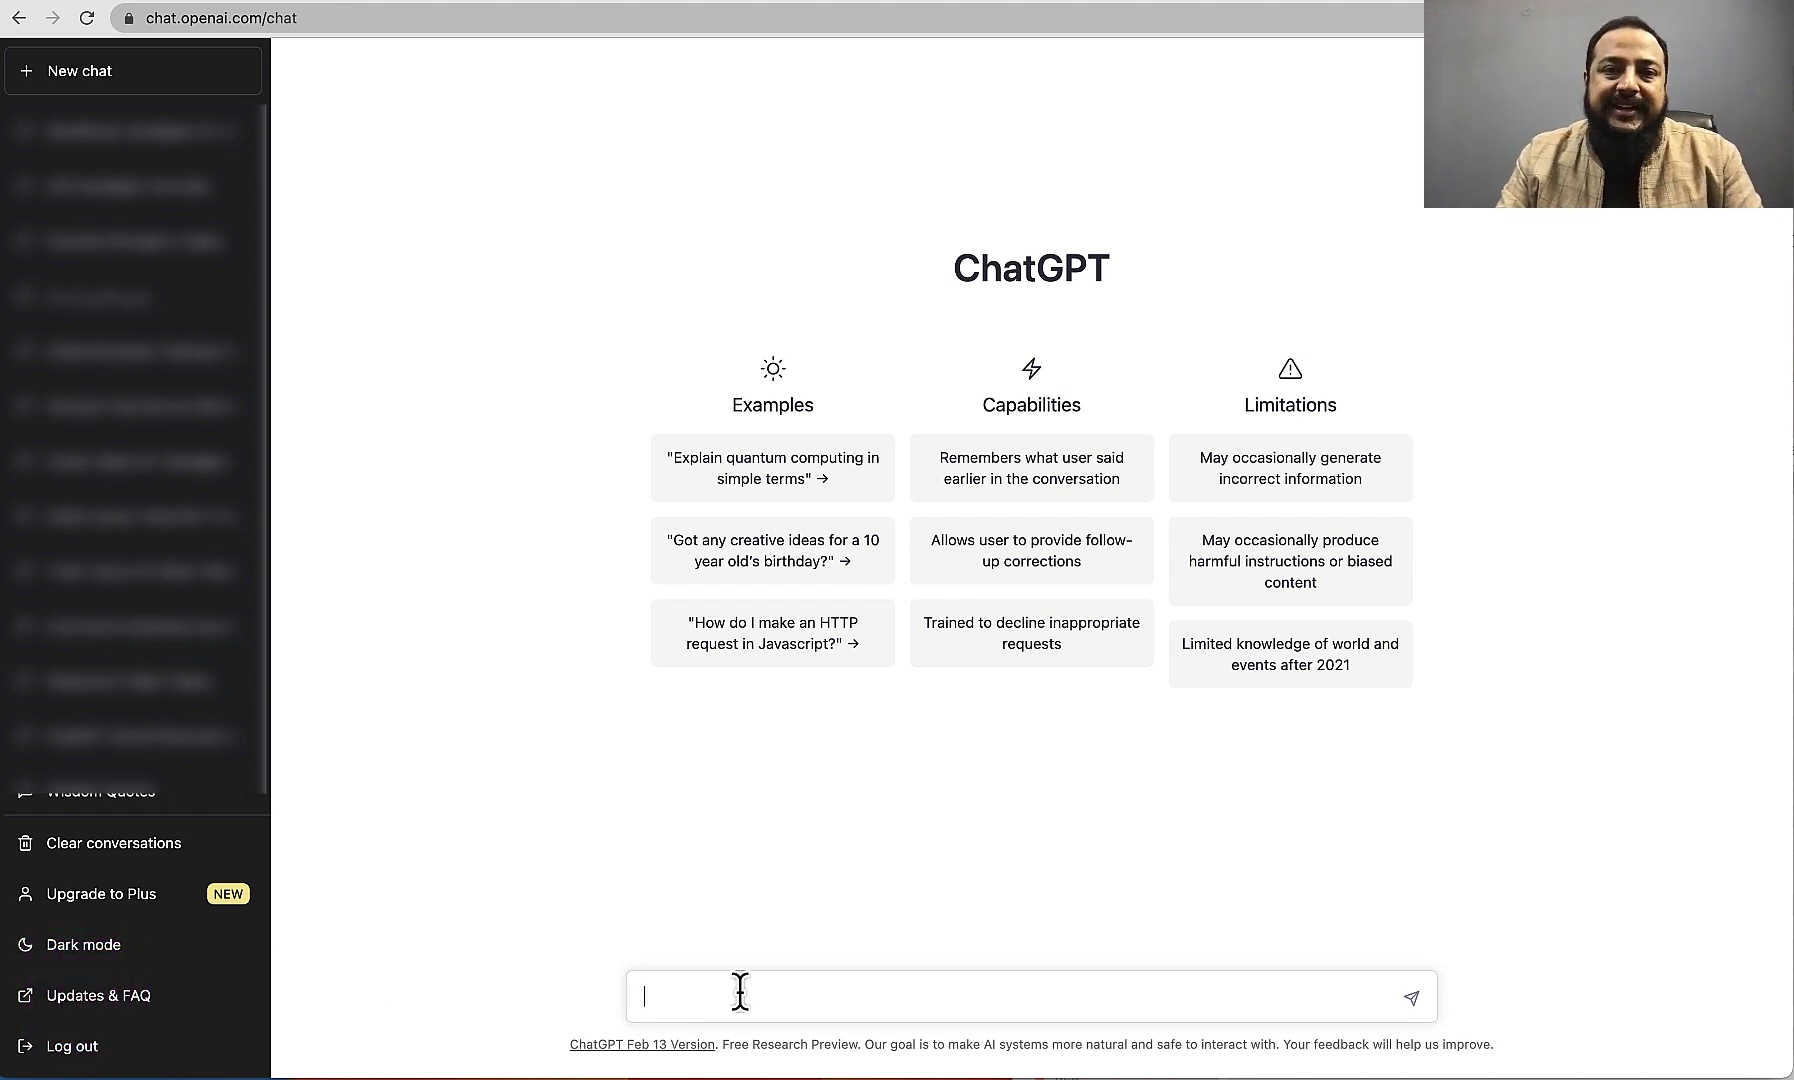
Step: Ask ChatGPT for a CSS mock that renders H1 text green in Verdana fonts
type("Suggest")
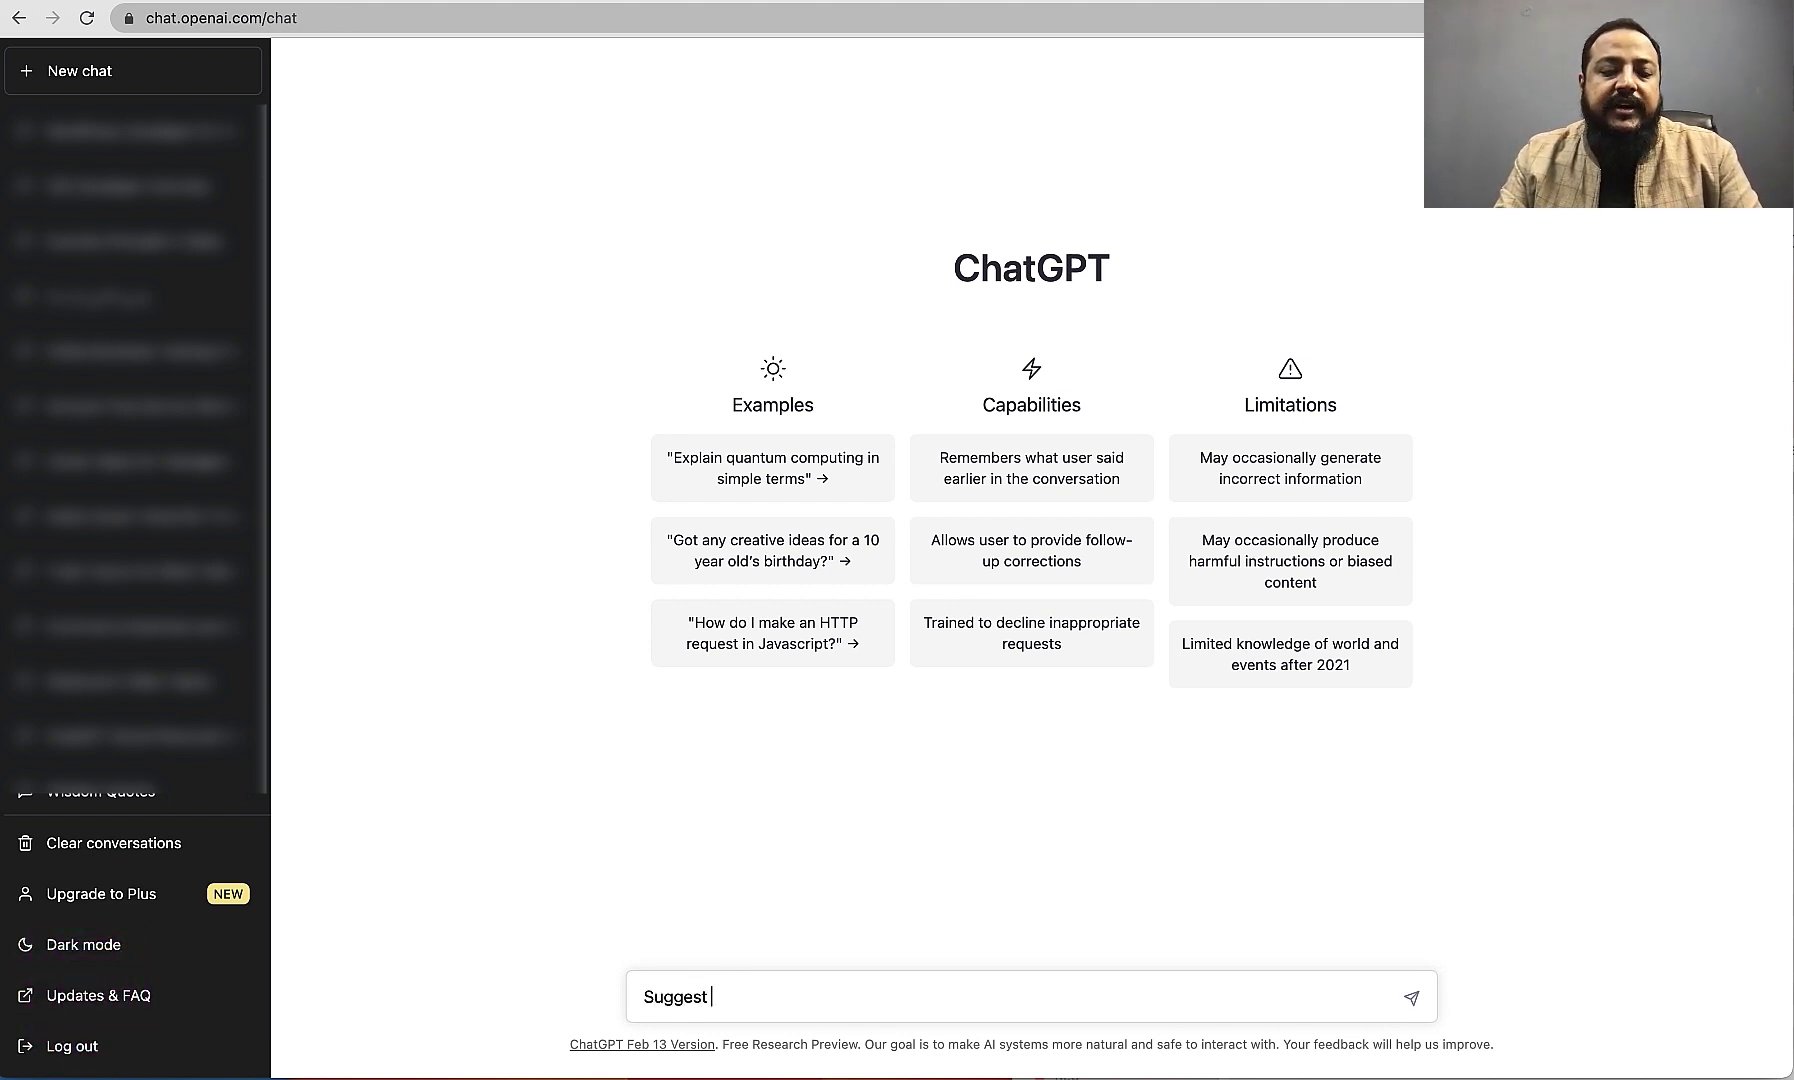
key("super+a")
key("BackSpace")
type("te m")
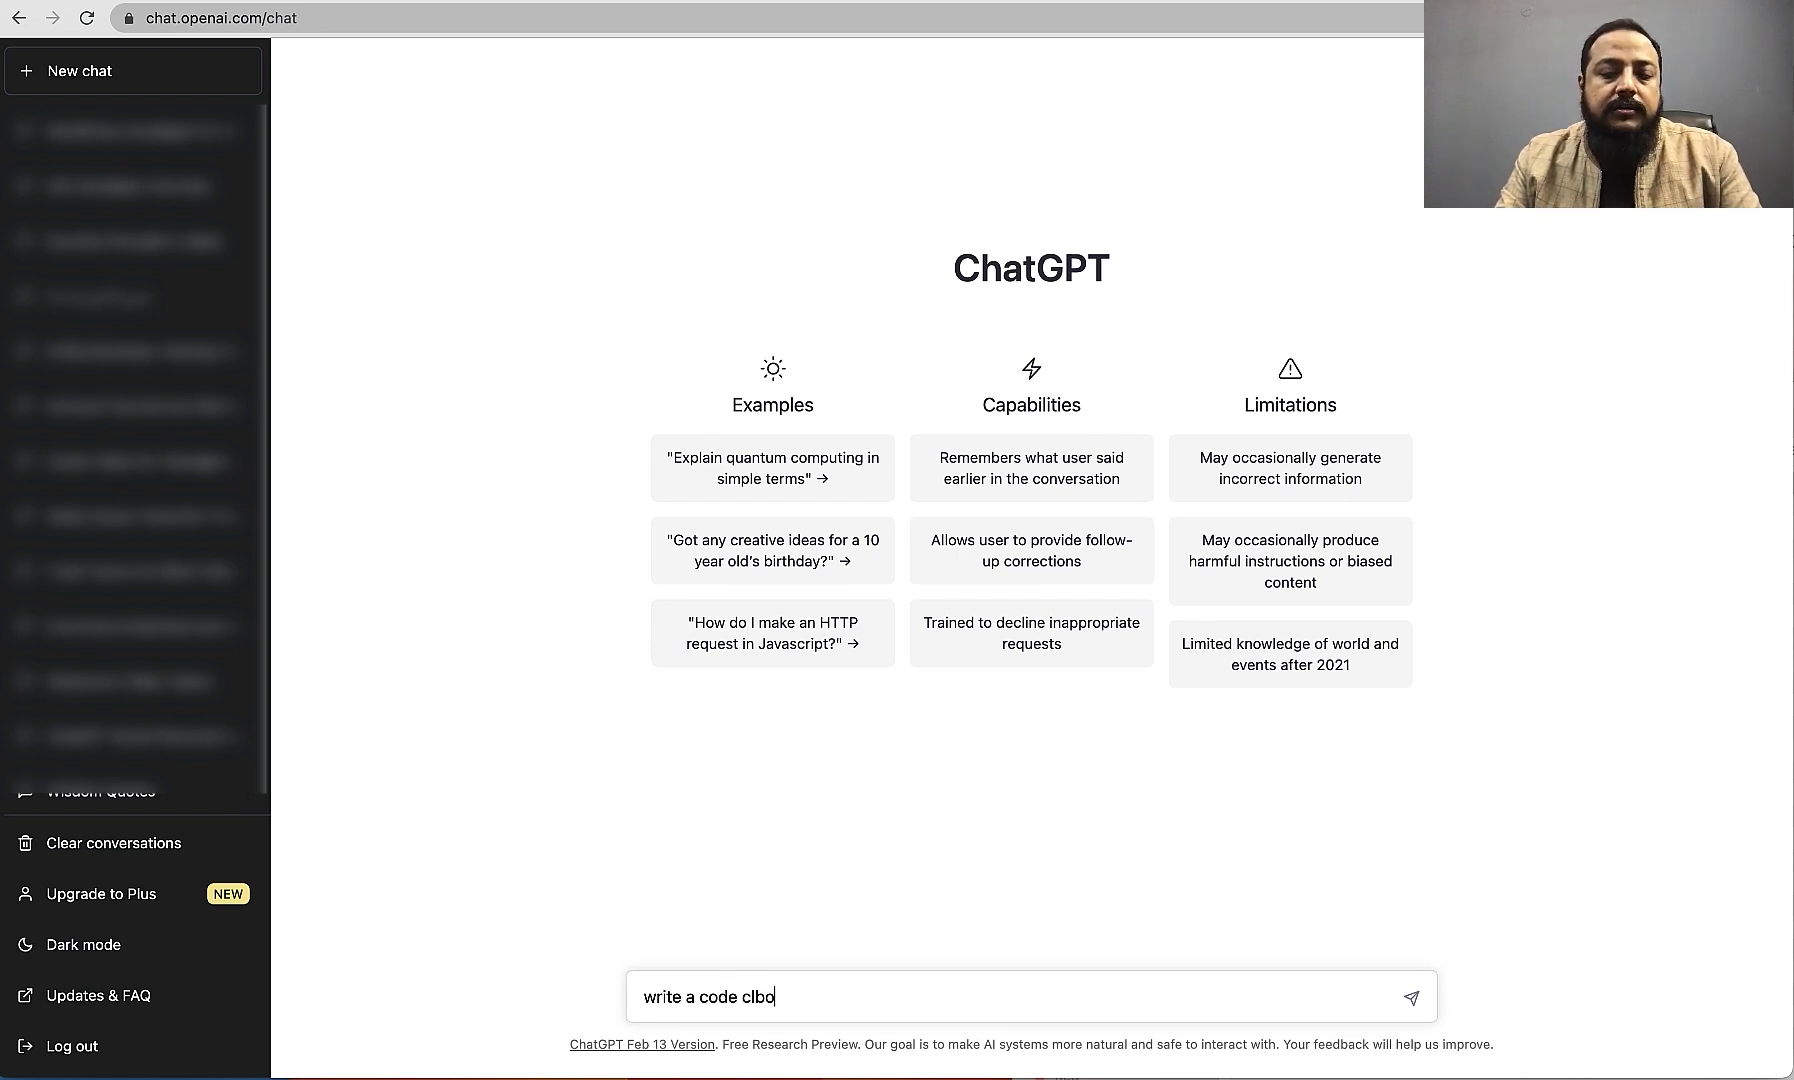
type("o")
type("ck in")
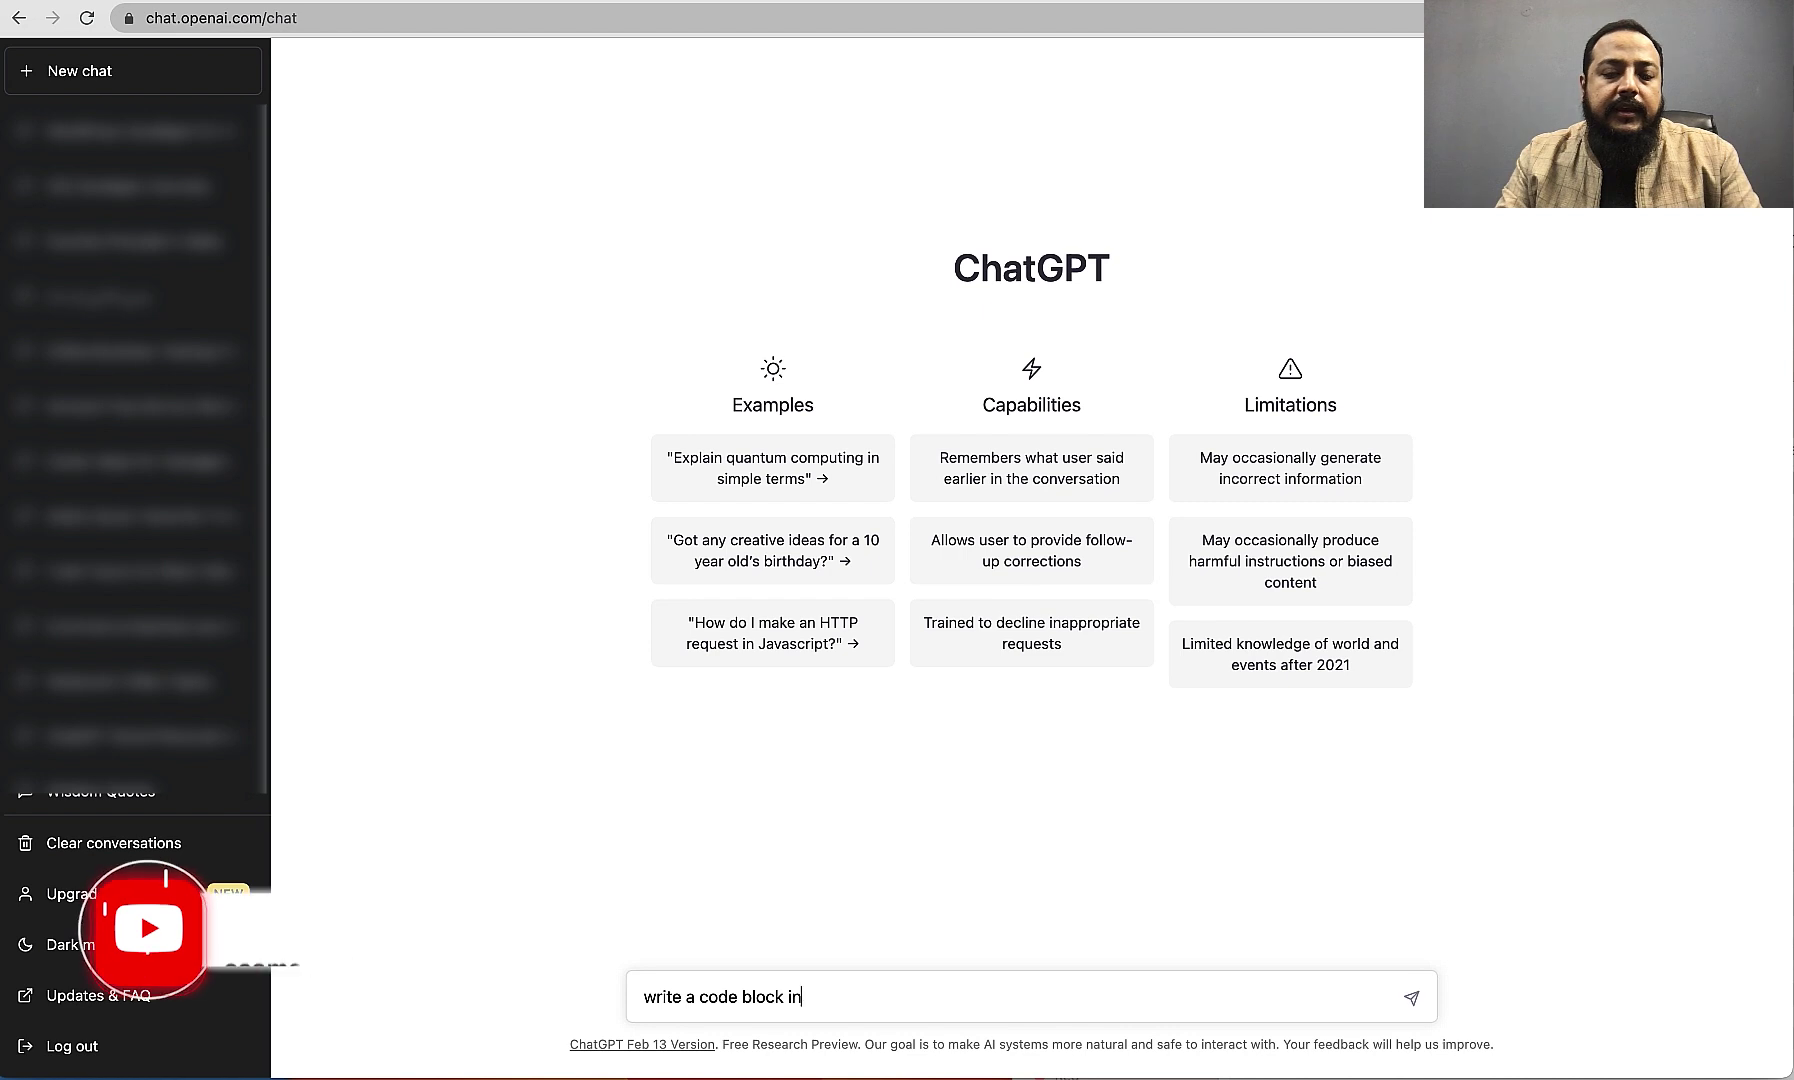
type(" CSS")
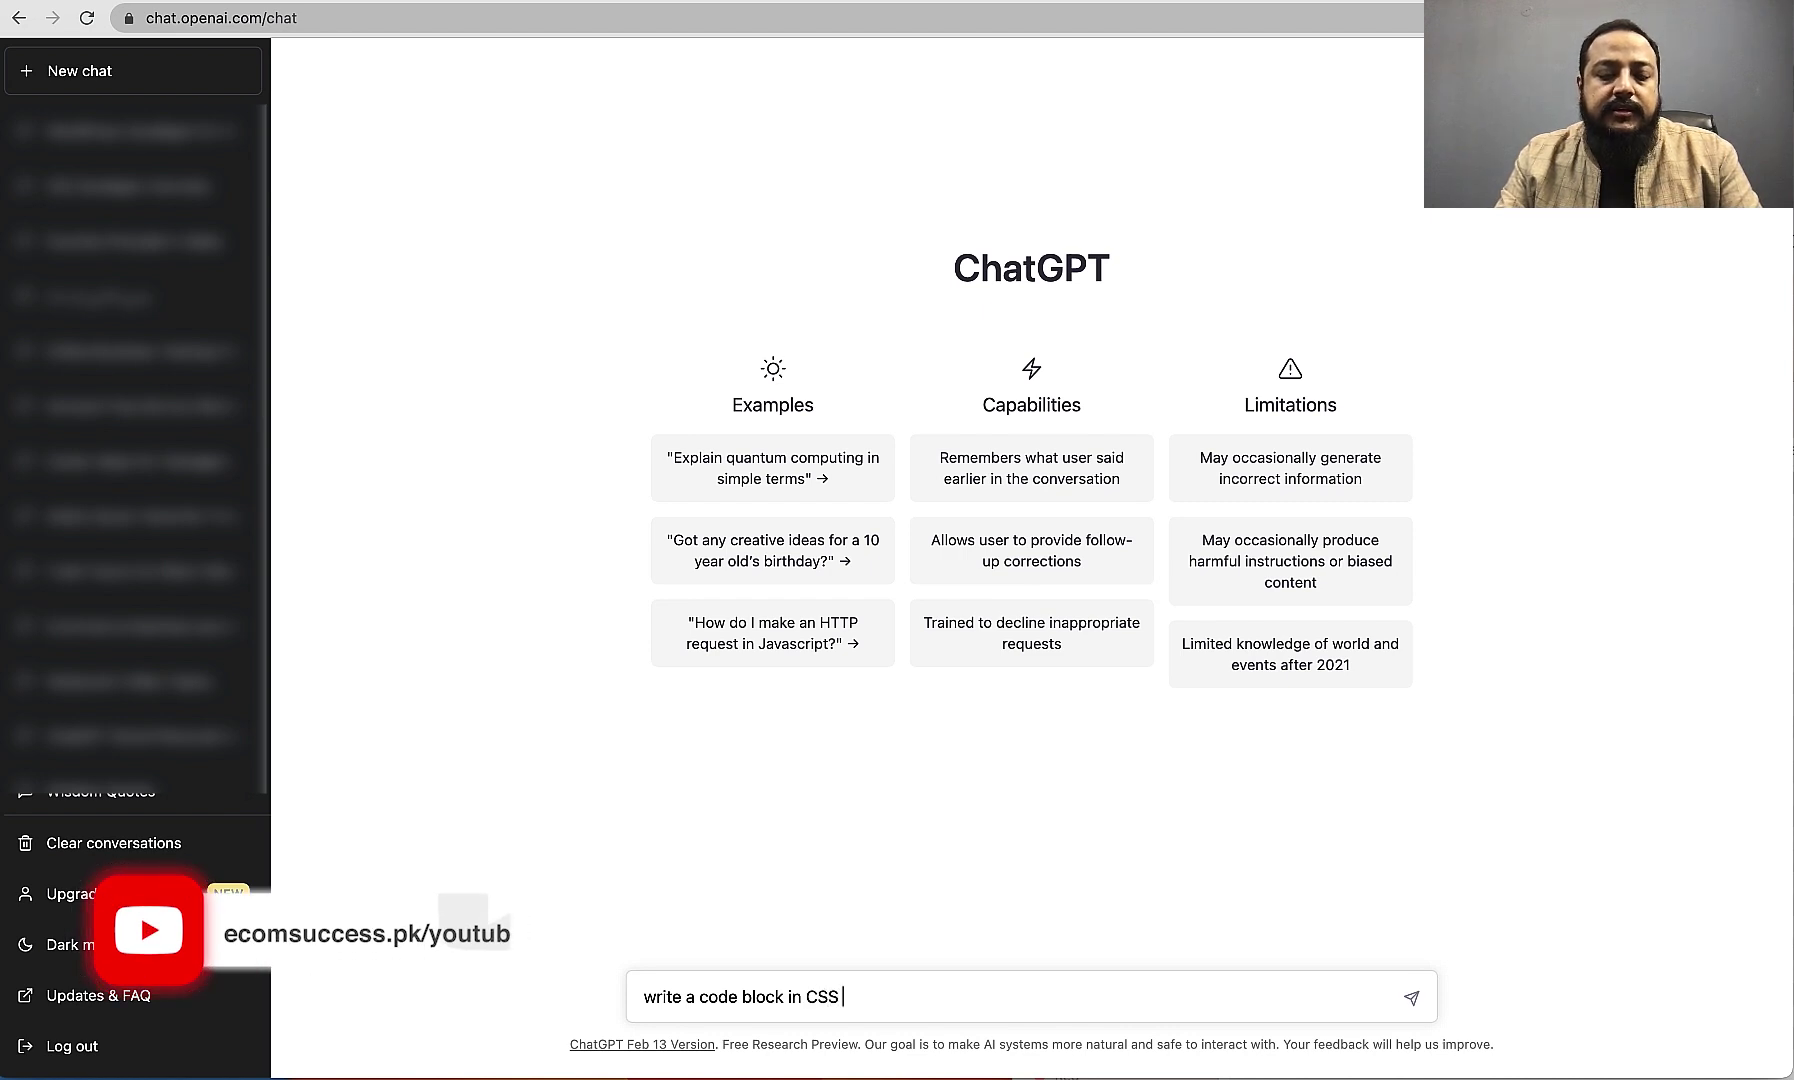
type(" to show ")
type("a tex")
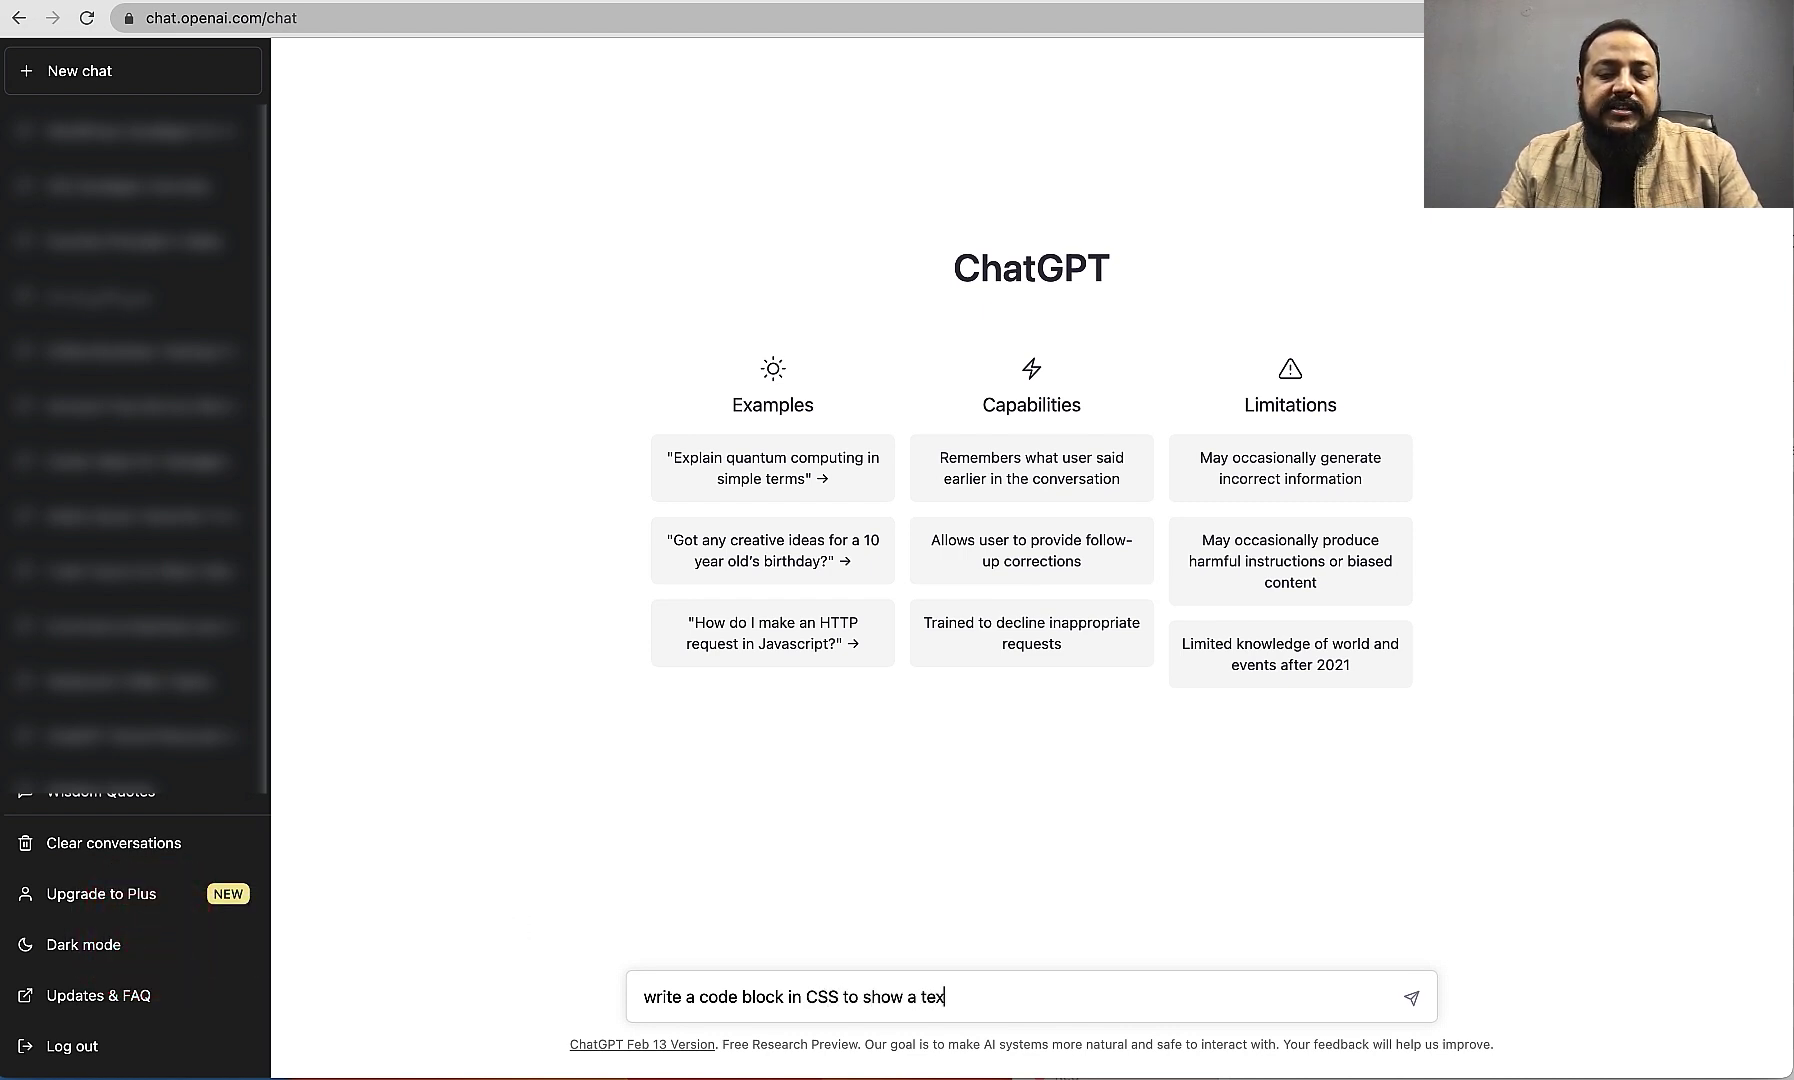
key("BackSpace")
key("BackSpace")
key("BackSpace")
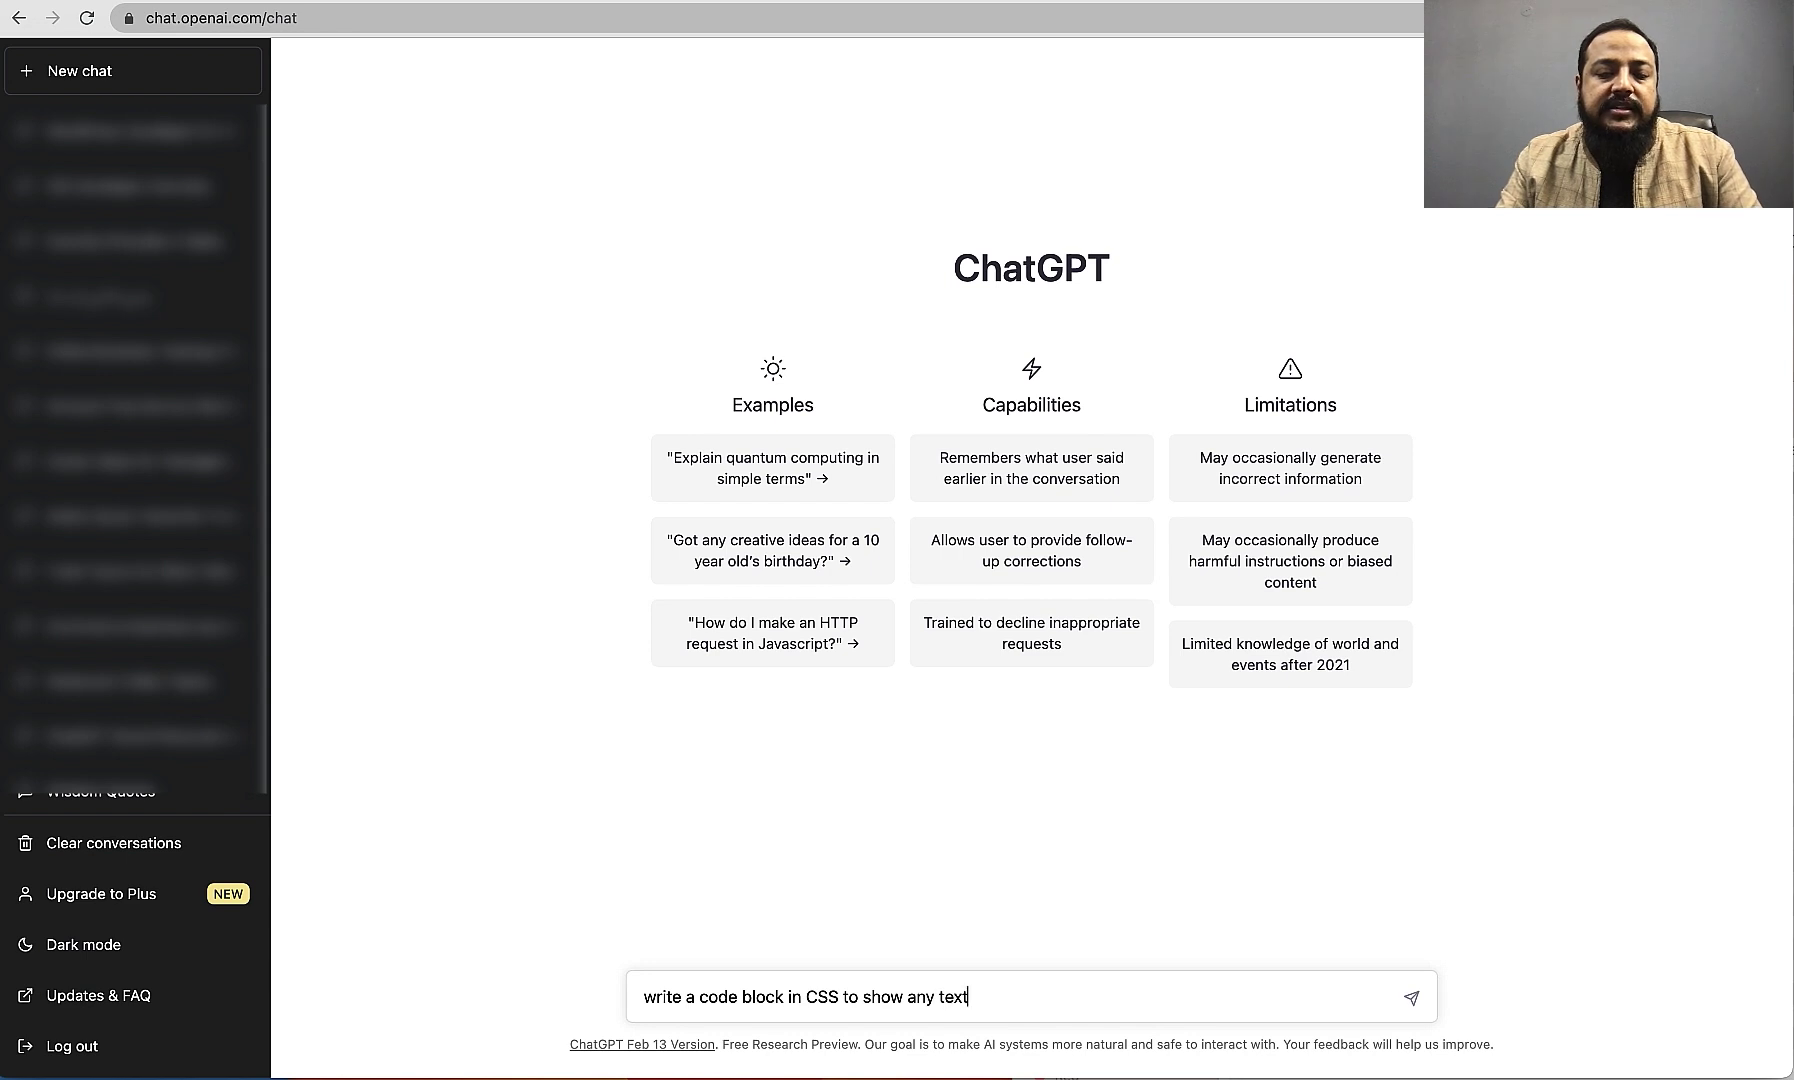
type("headline")
key("BackSpace")
key("BackSpace")
key("BackSpace")
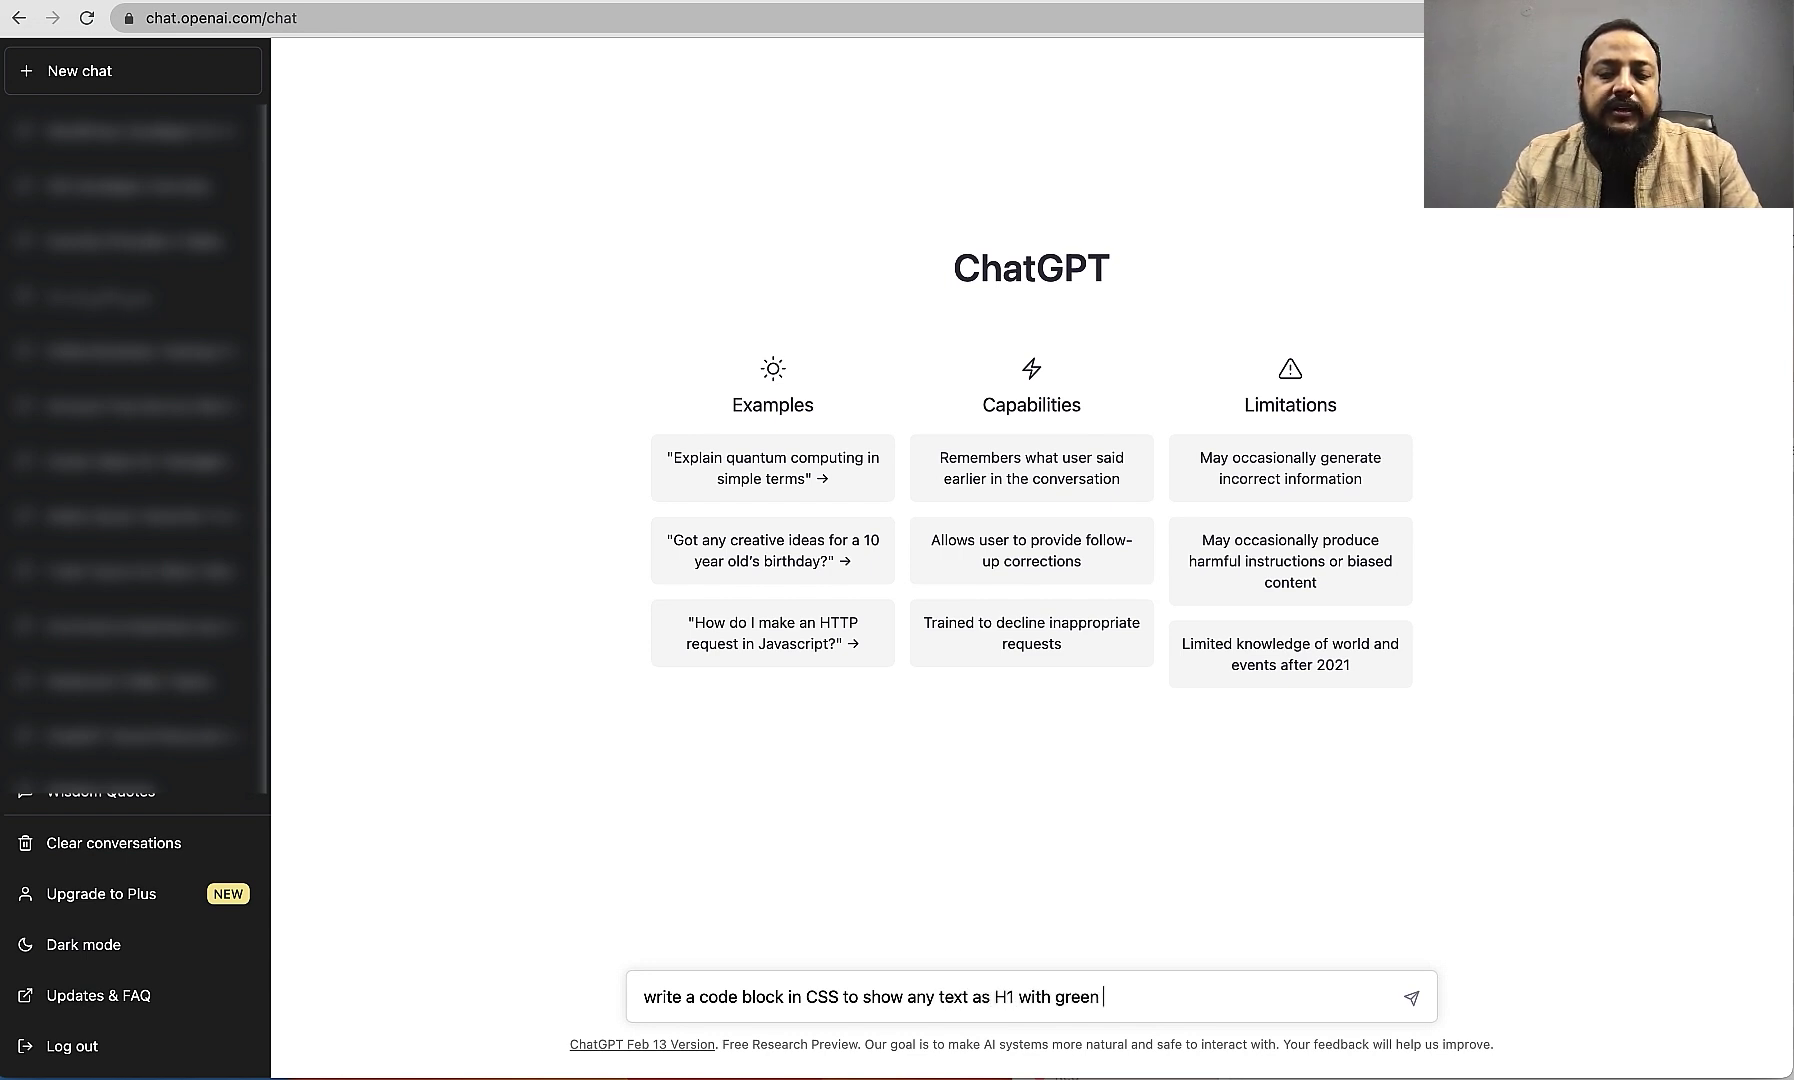
type("or and")
key("BackSpace")
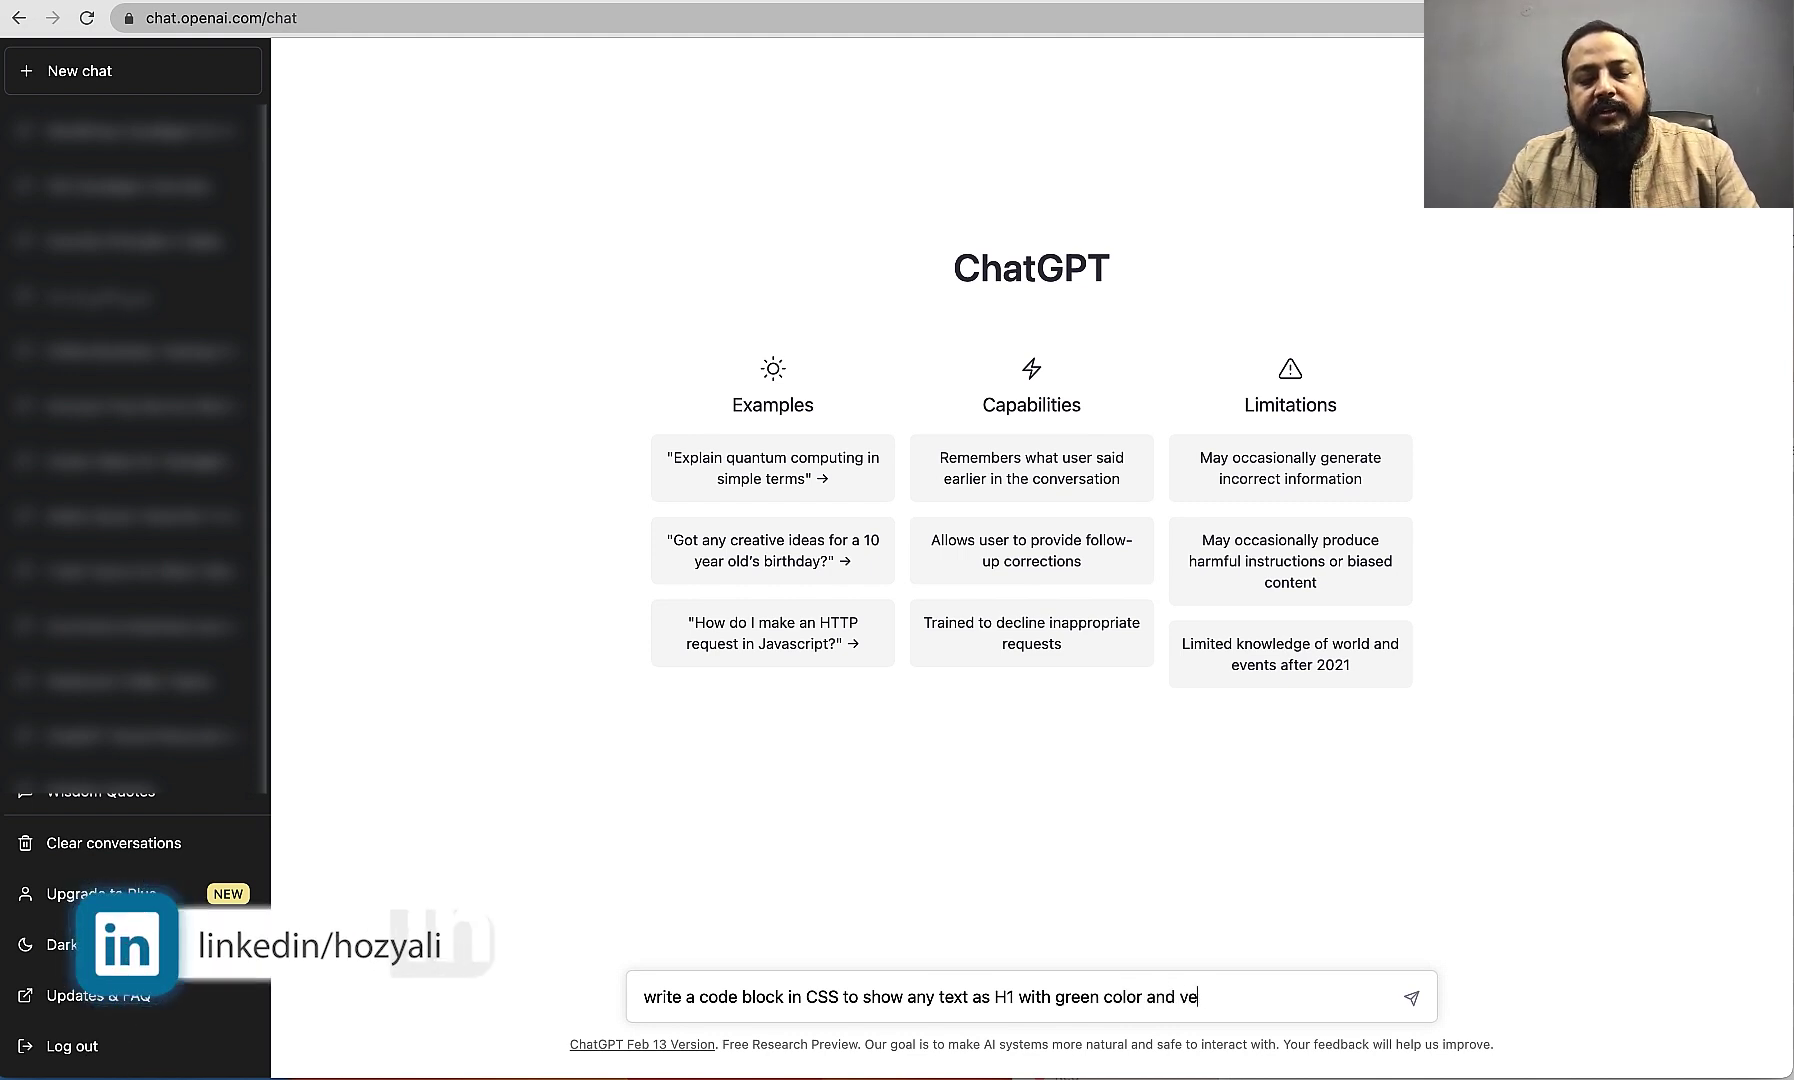
type("rdana fonts")
key("Return")
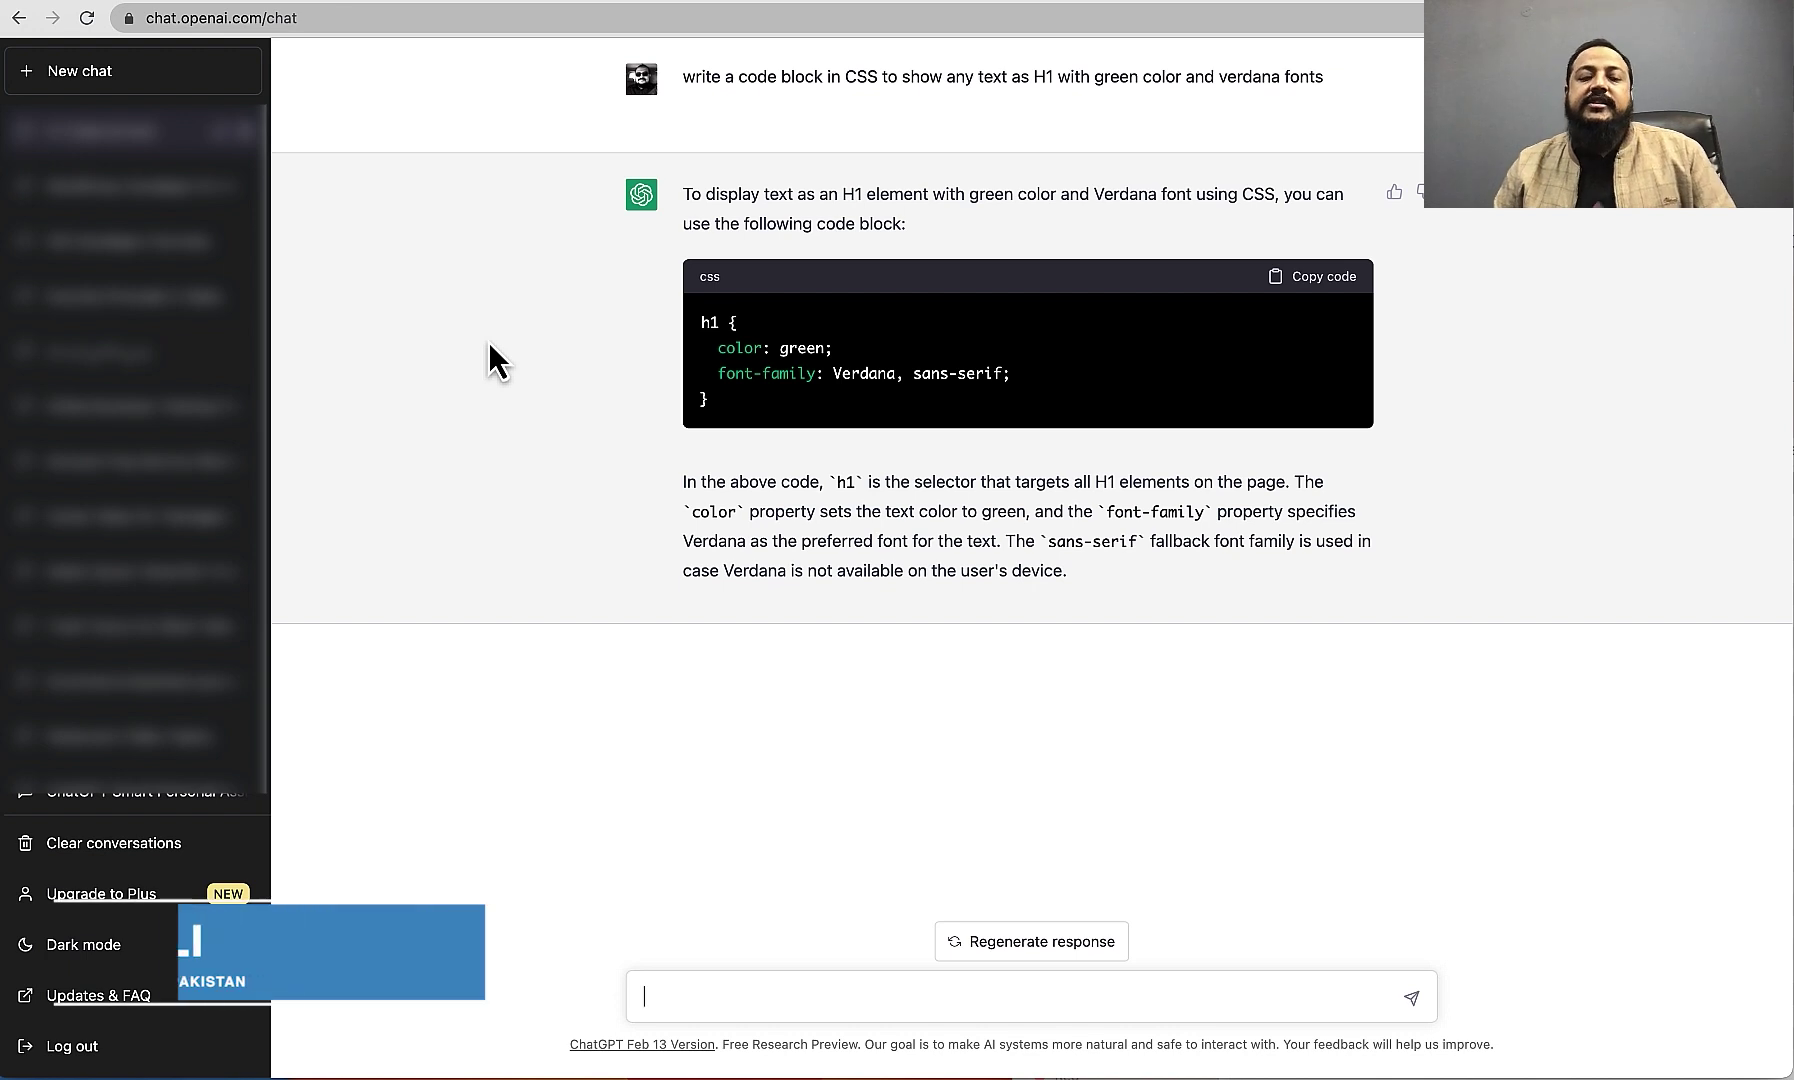
Step: Send 'write me a wordpress plugin header for a new plugin development' to ChatGPT
type("write me a ")
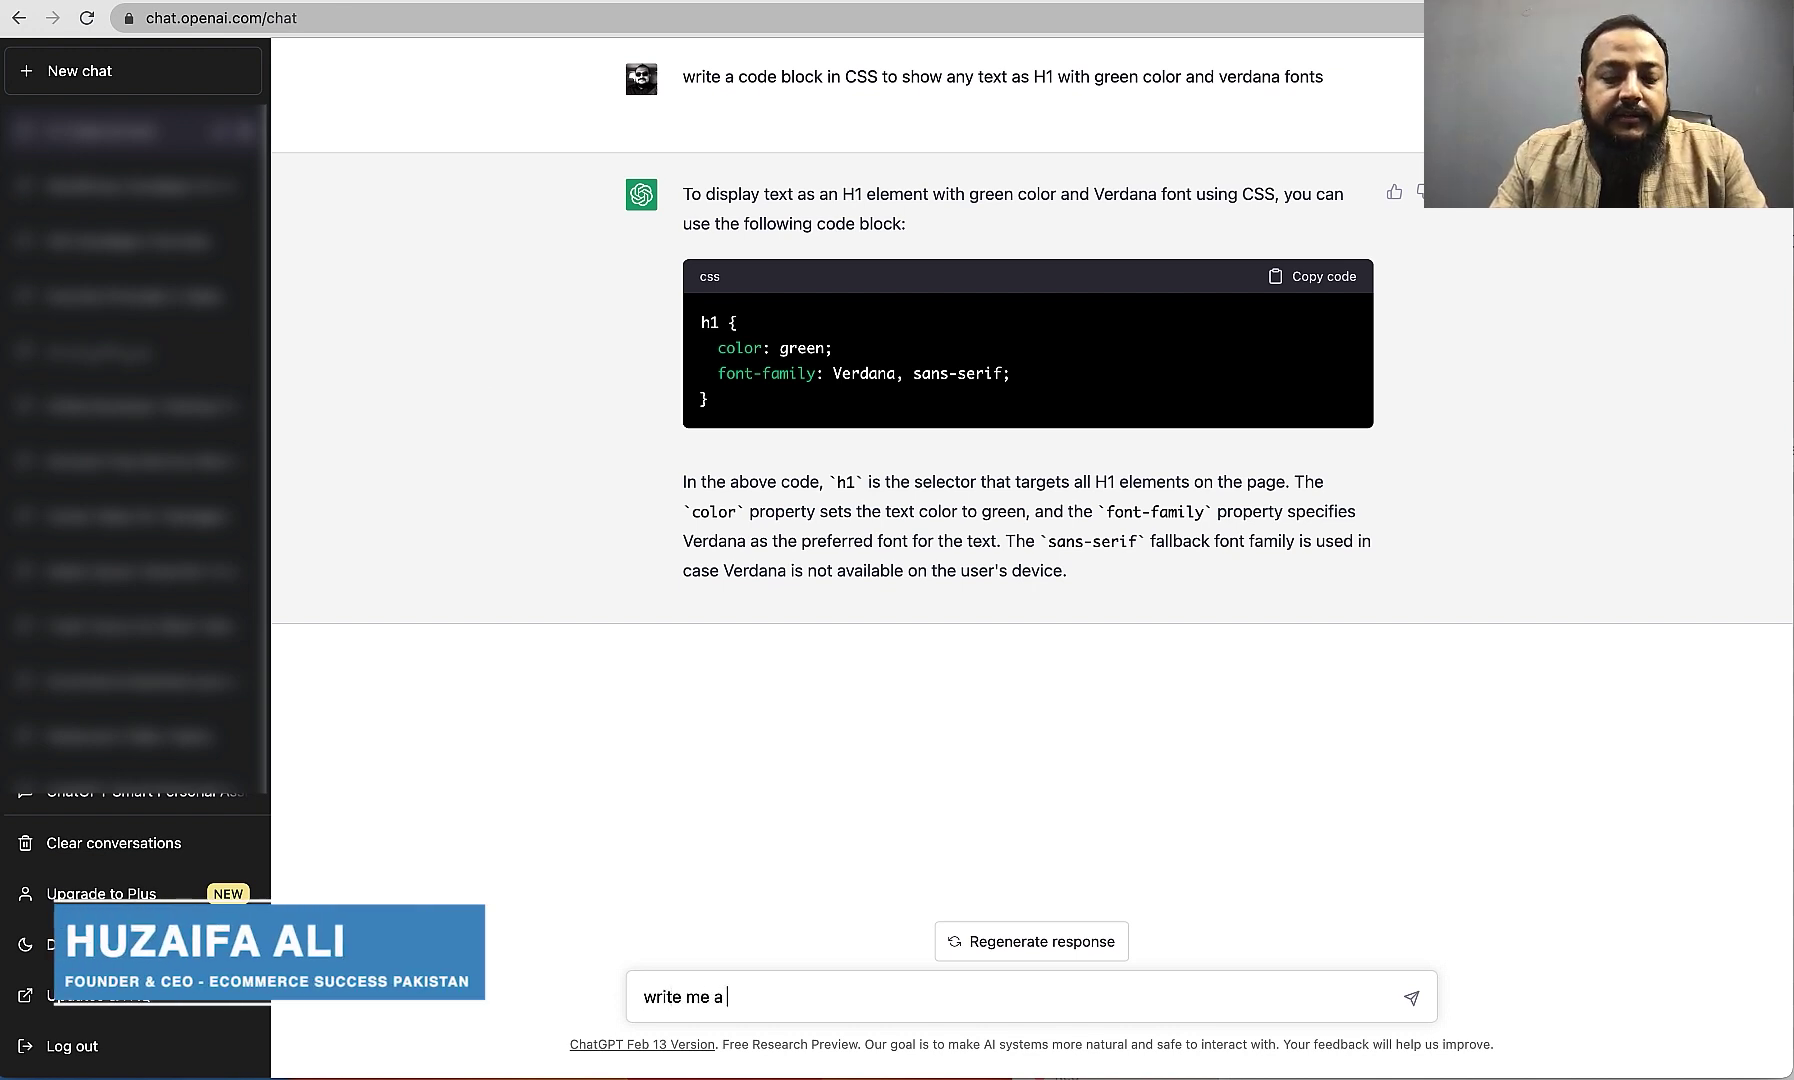
type("word")
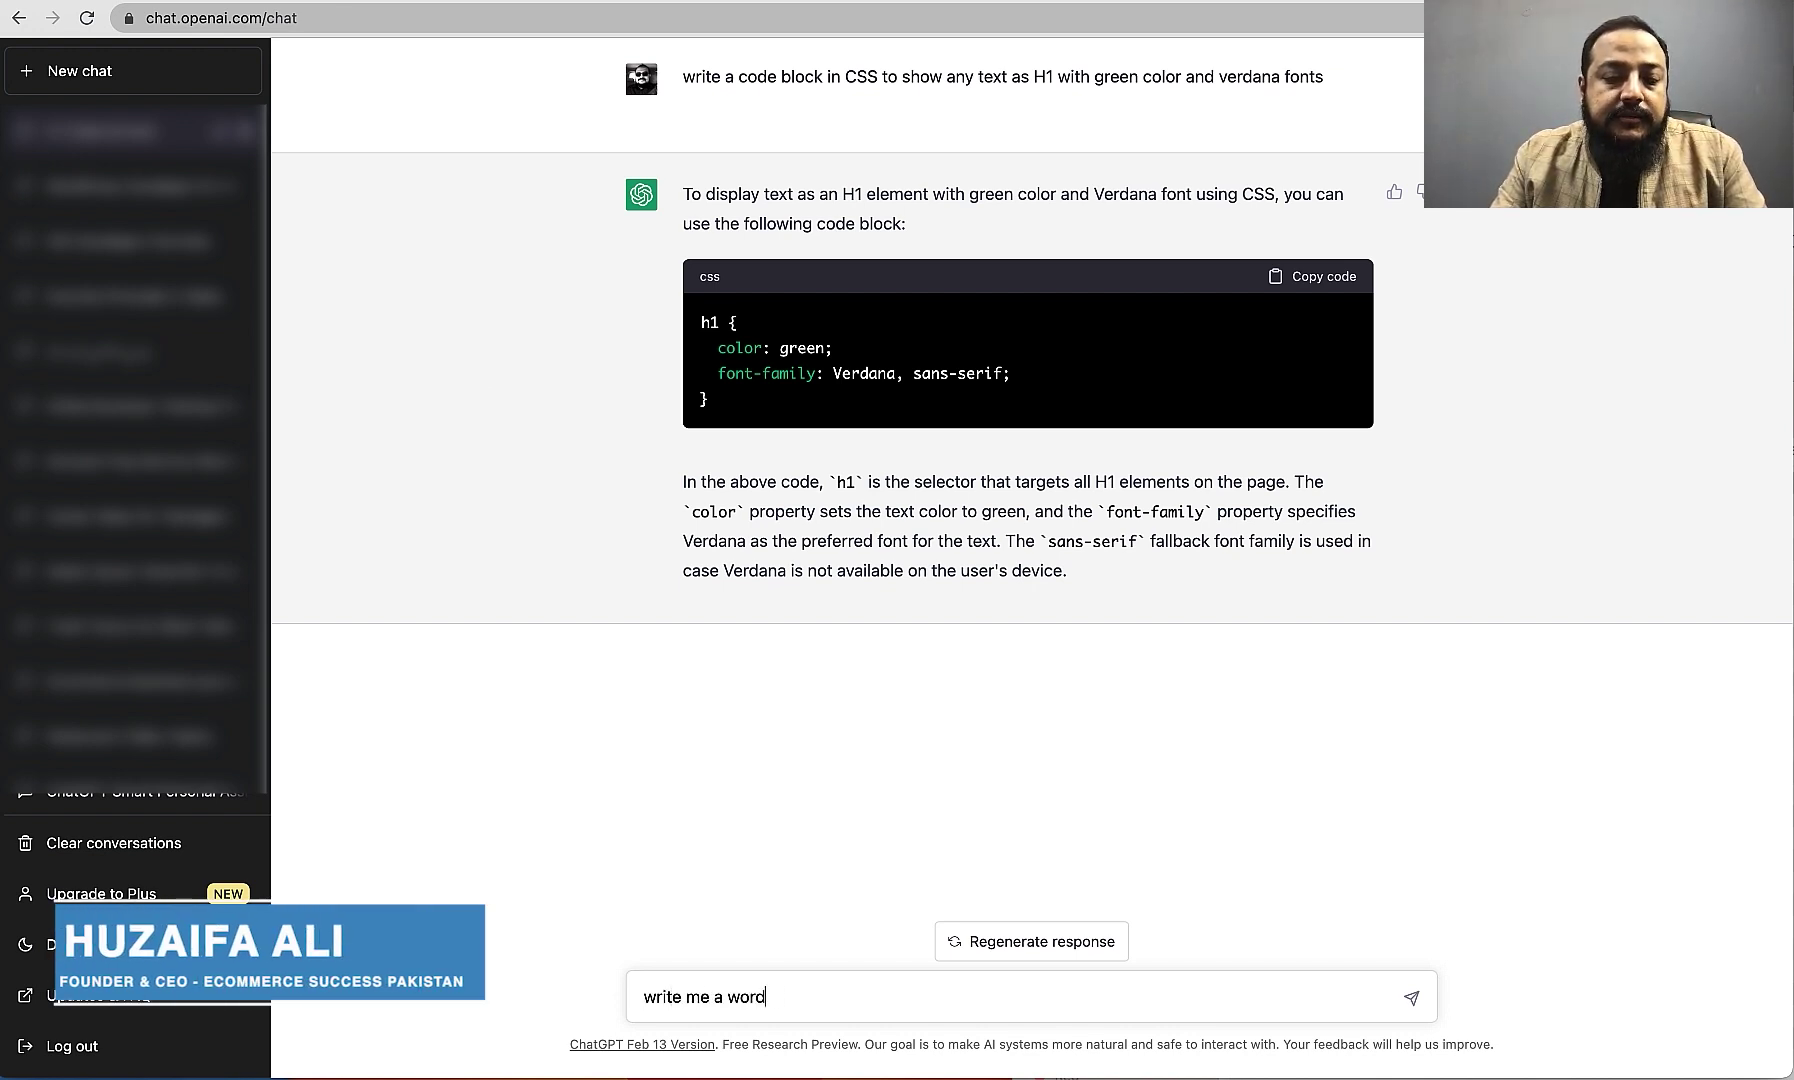
type("press plugin")
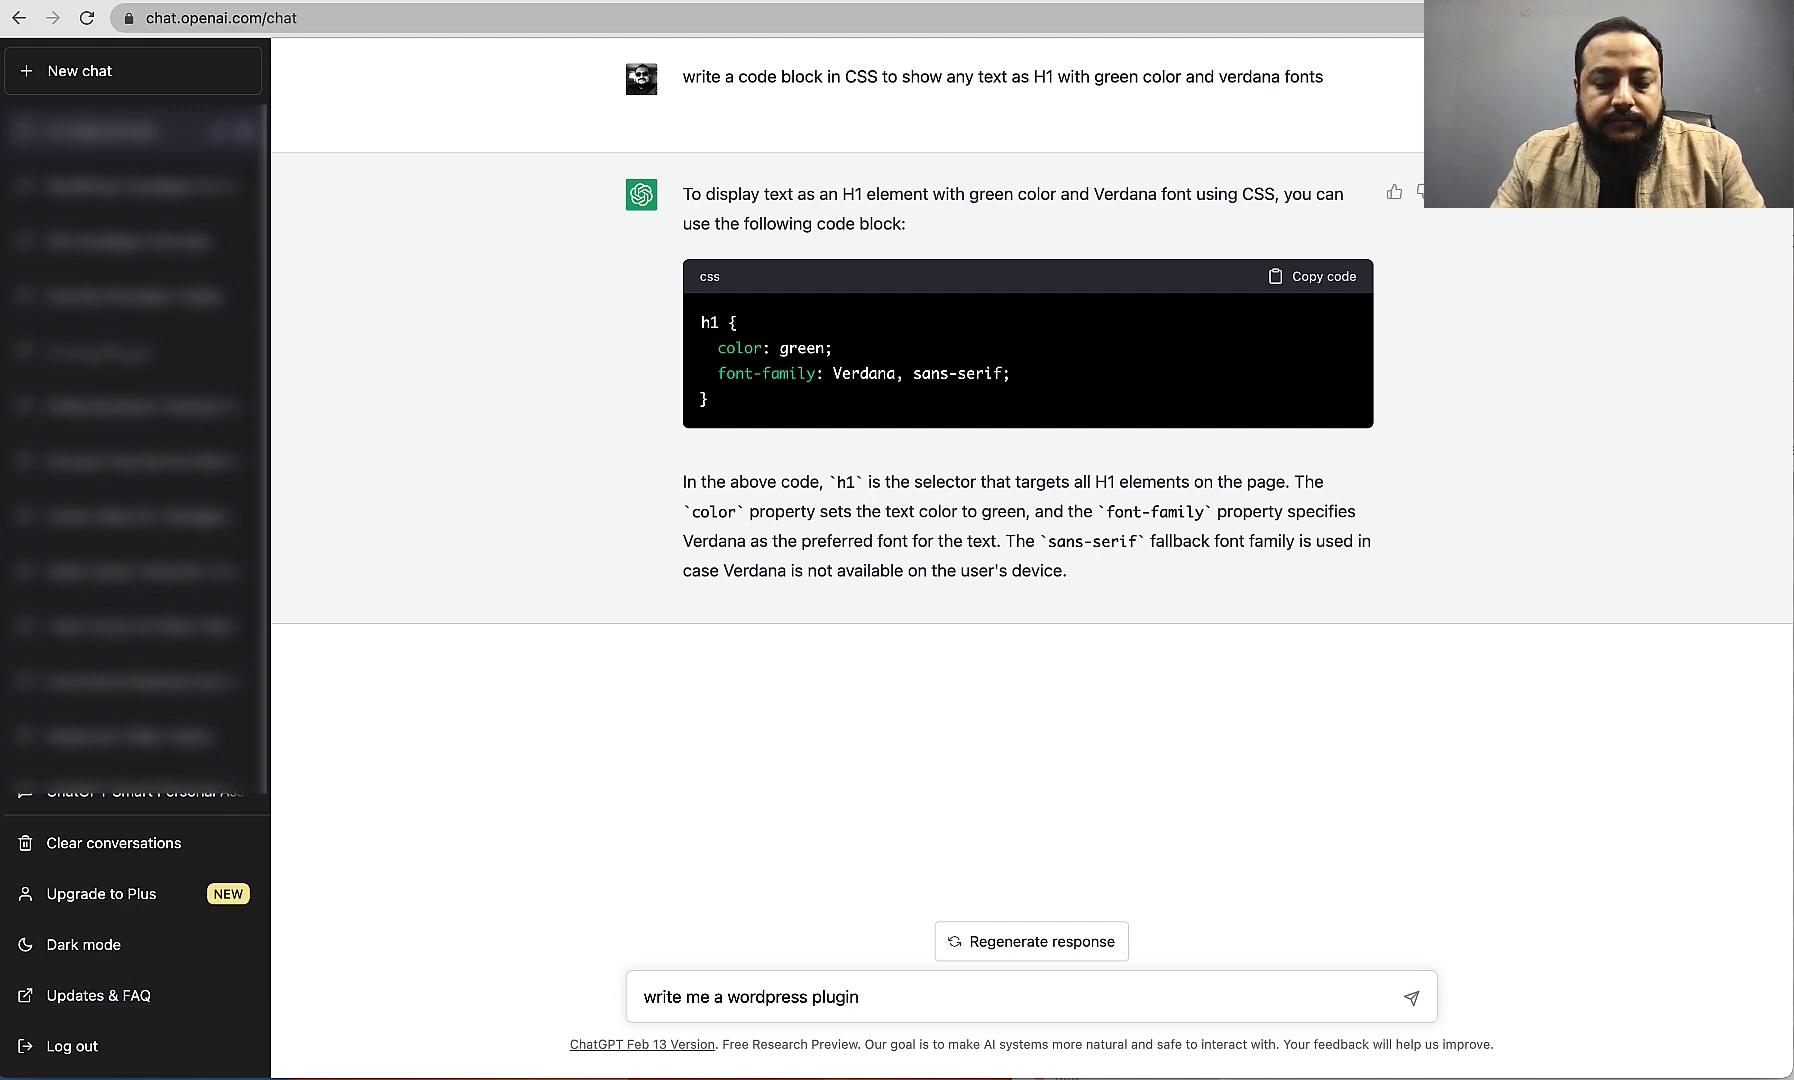
type(" header for a new p")
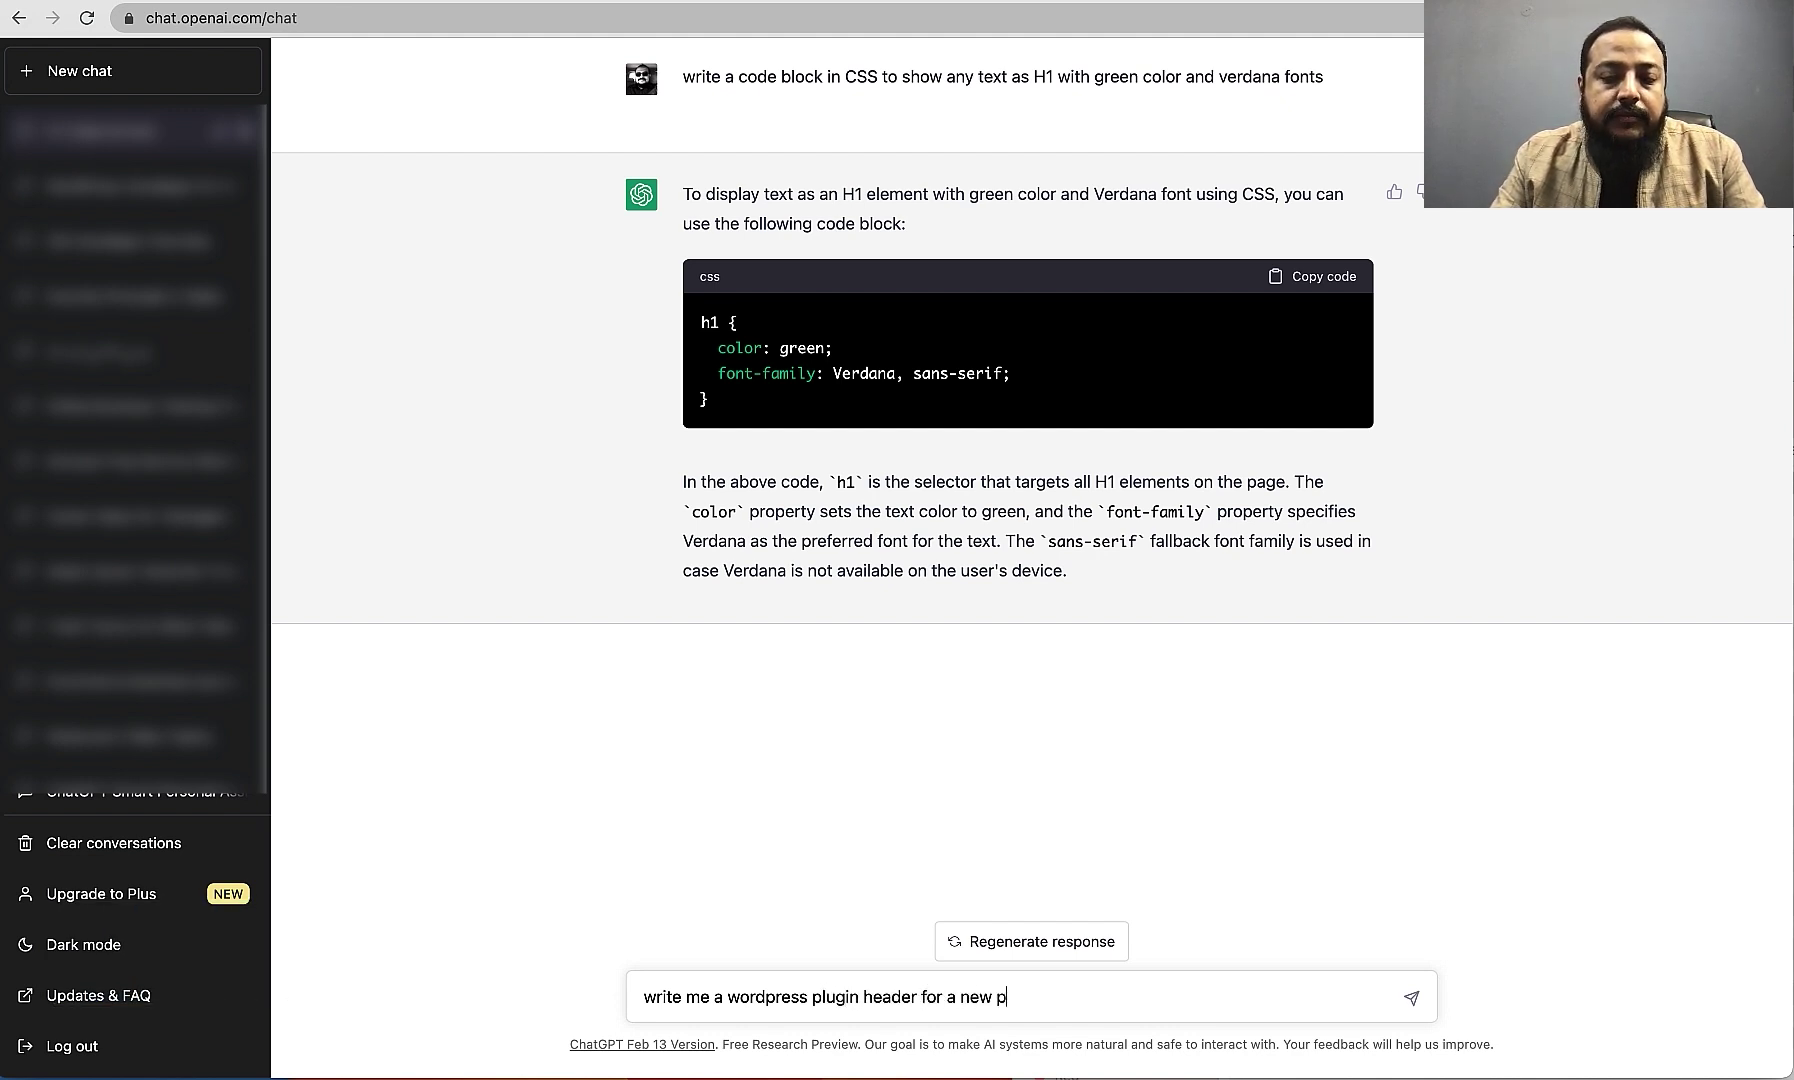
type("lugin development")
key("Return")
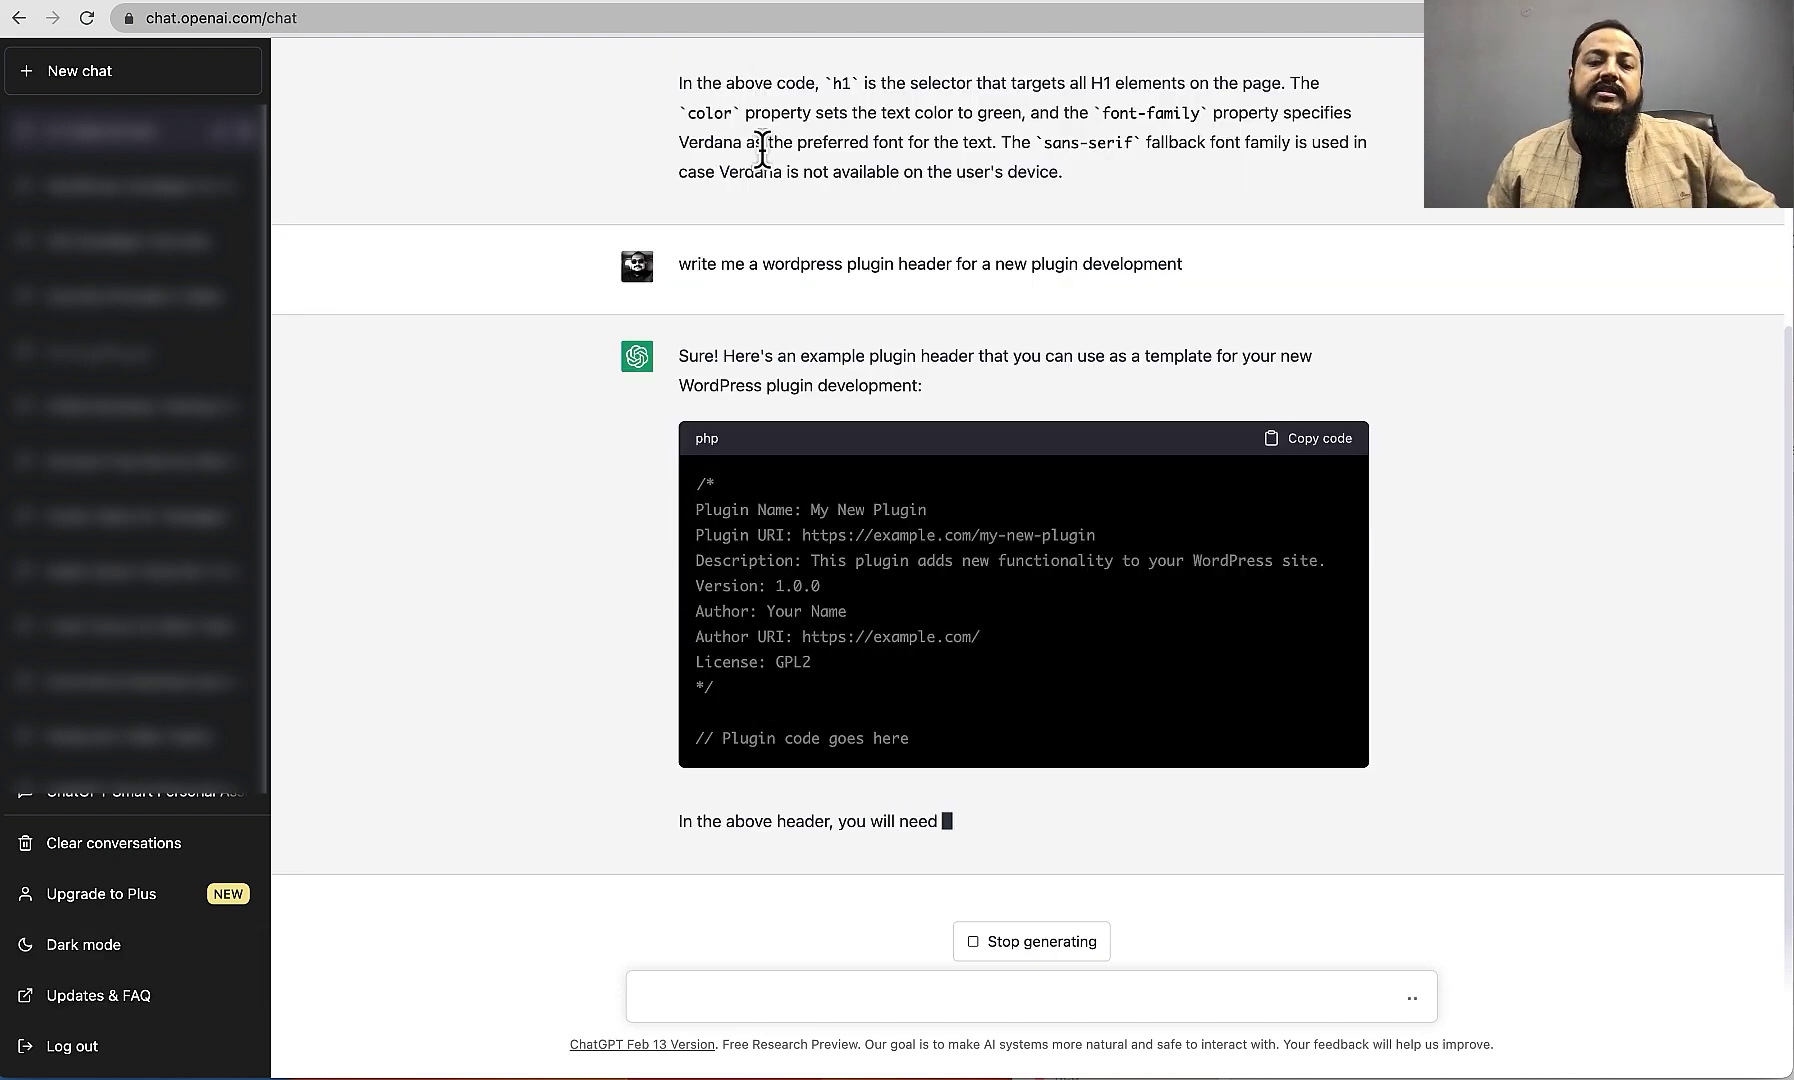
Step: Give ChatGPT the plugin name "Robo Copy" and the author's name on a second line
type("my pl")
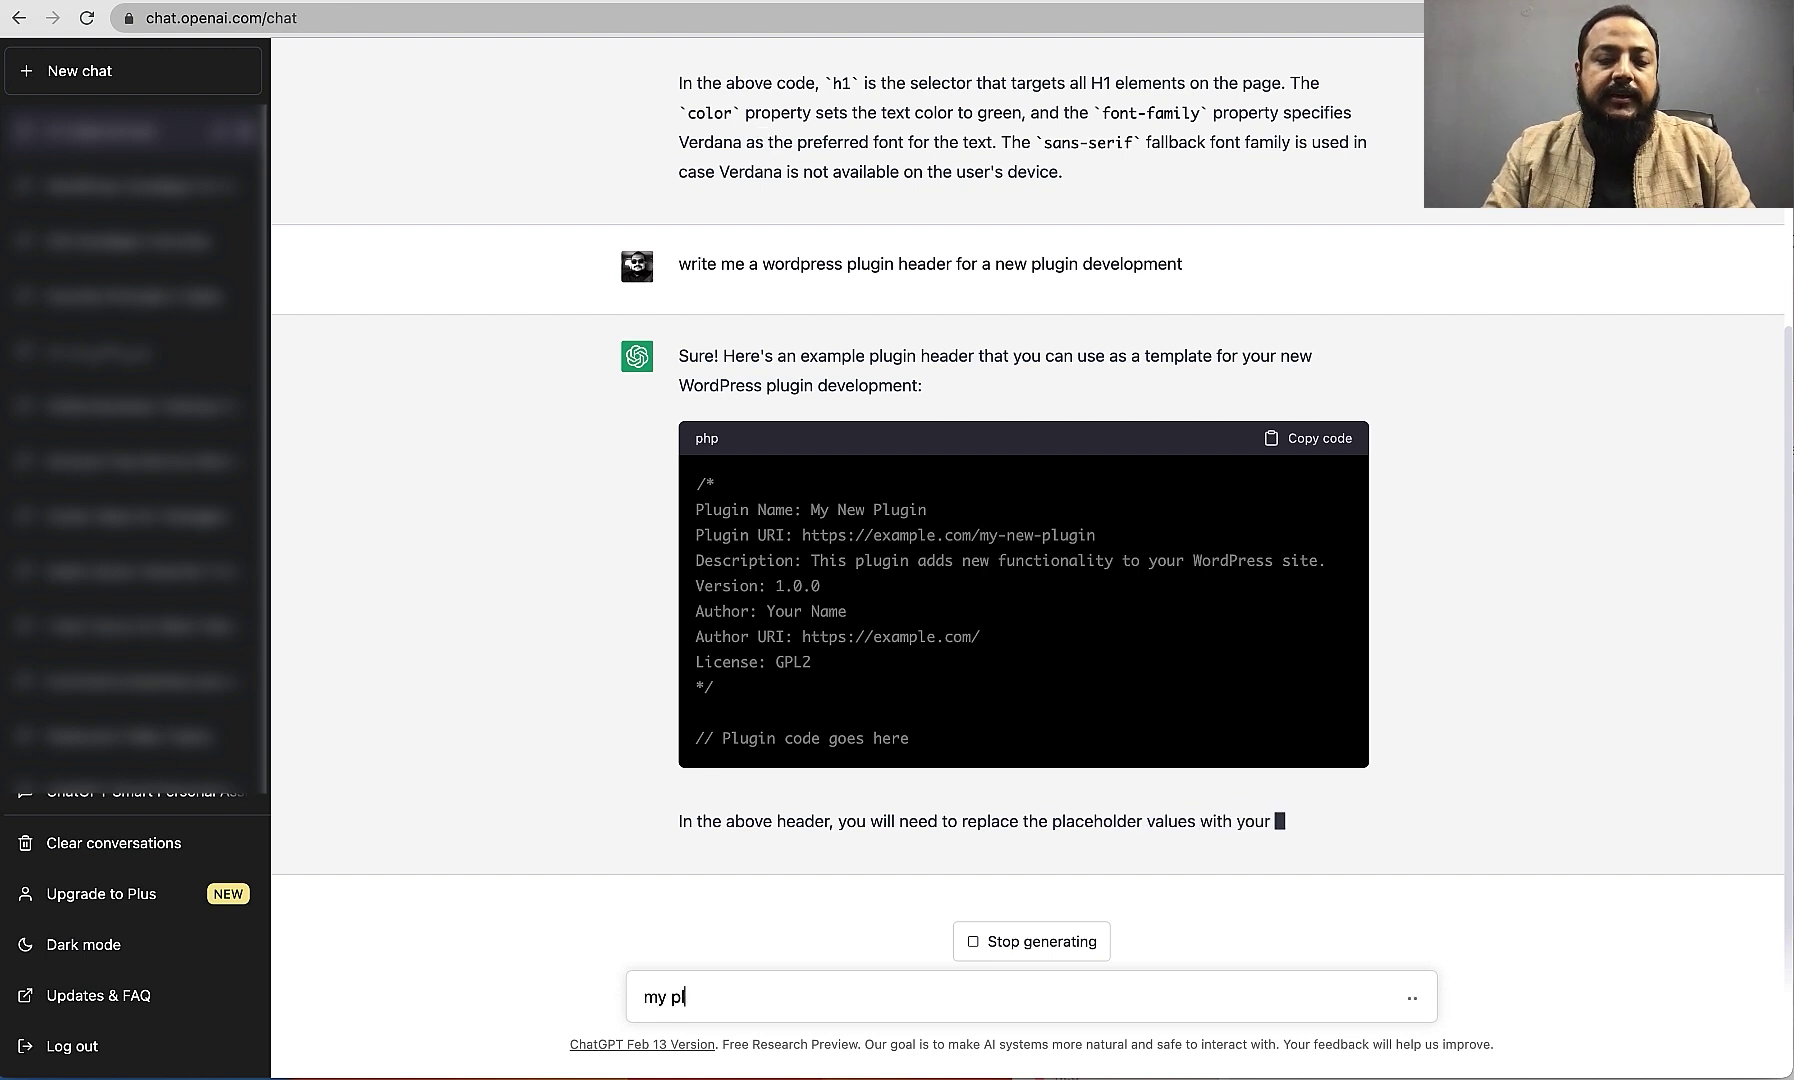
type("ugin name is ")
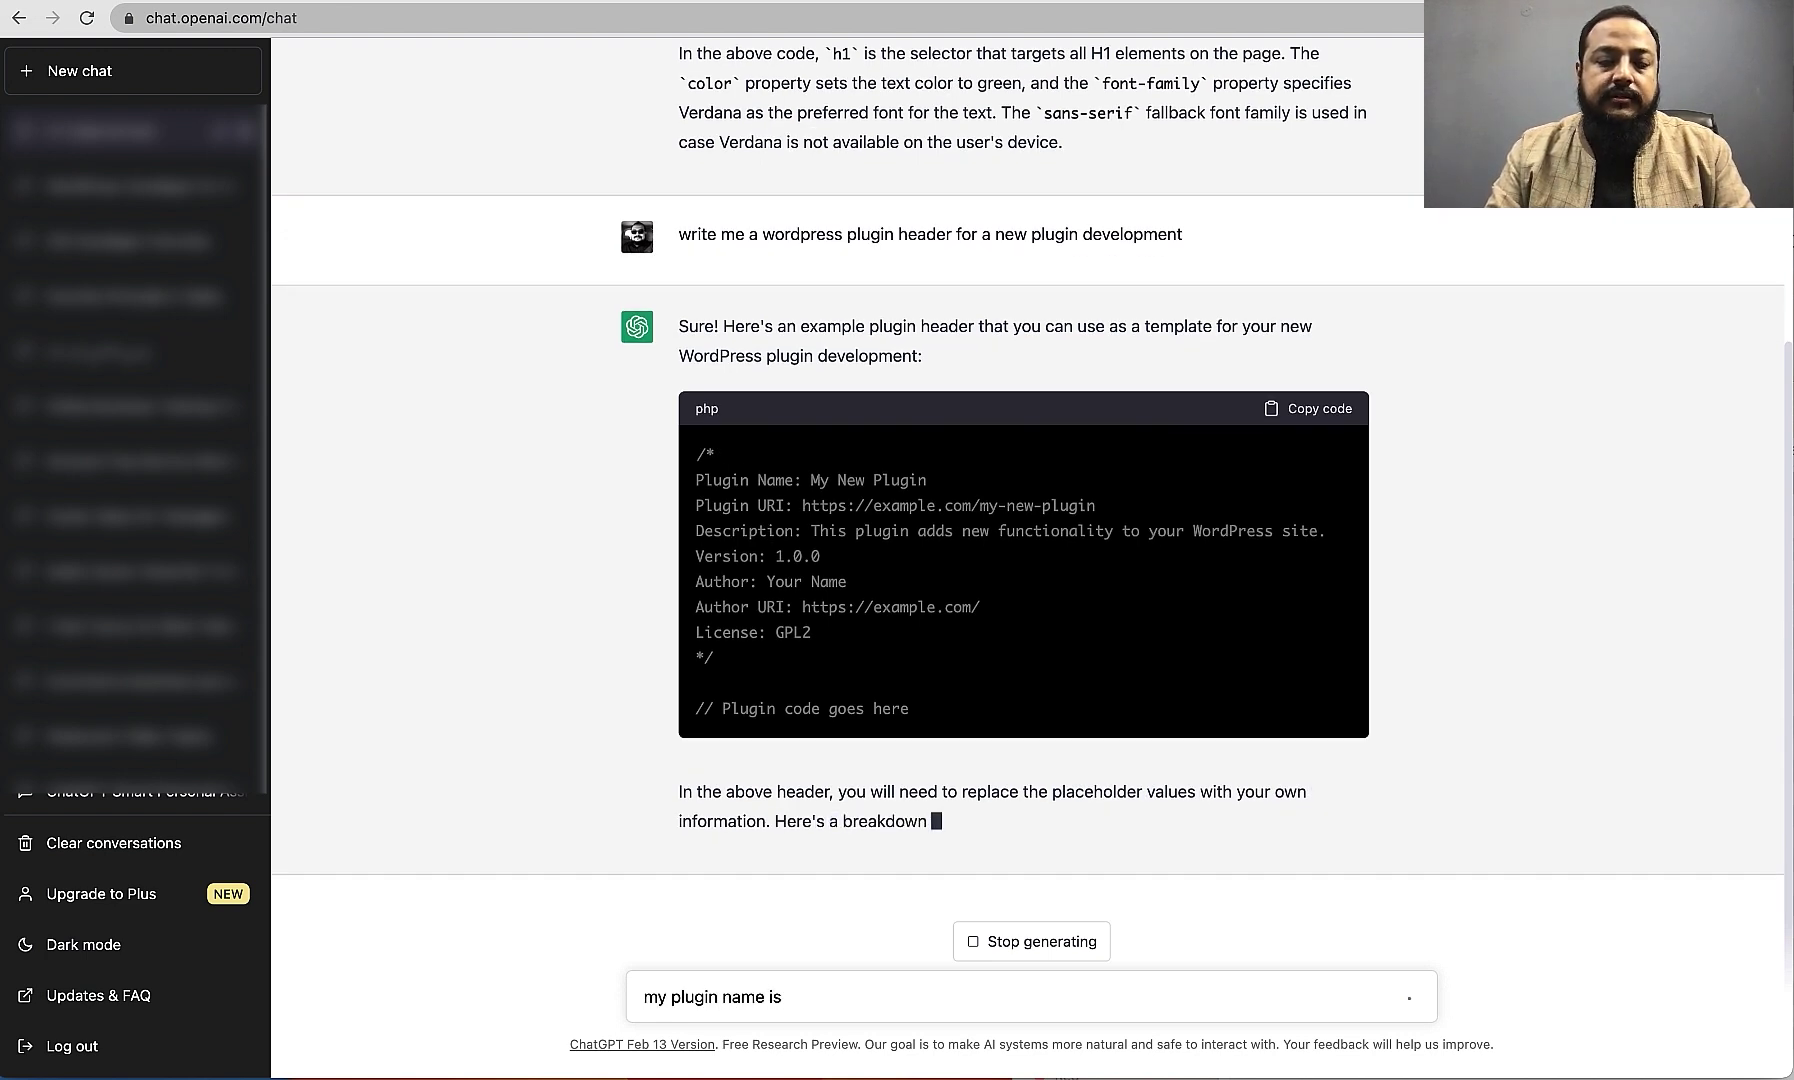
type("Robo")
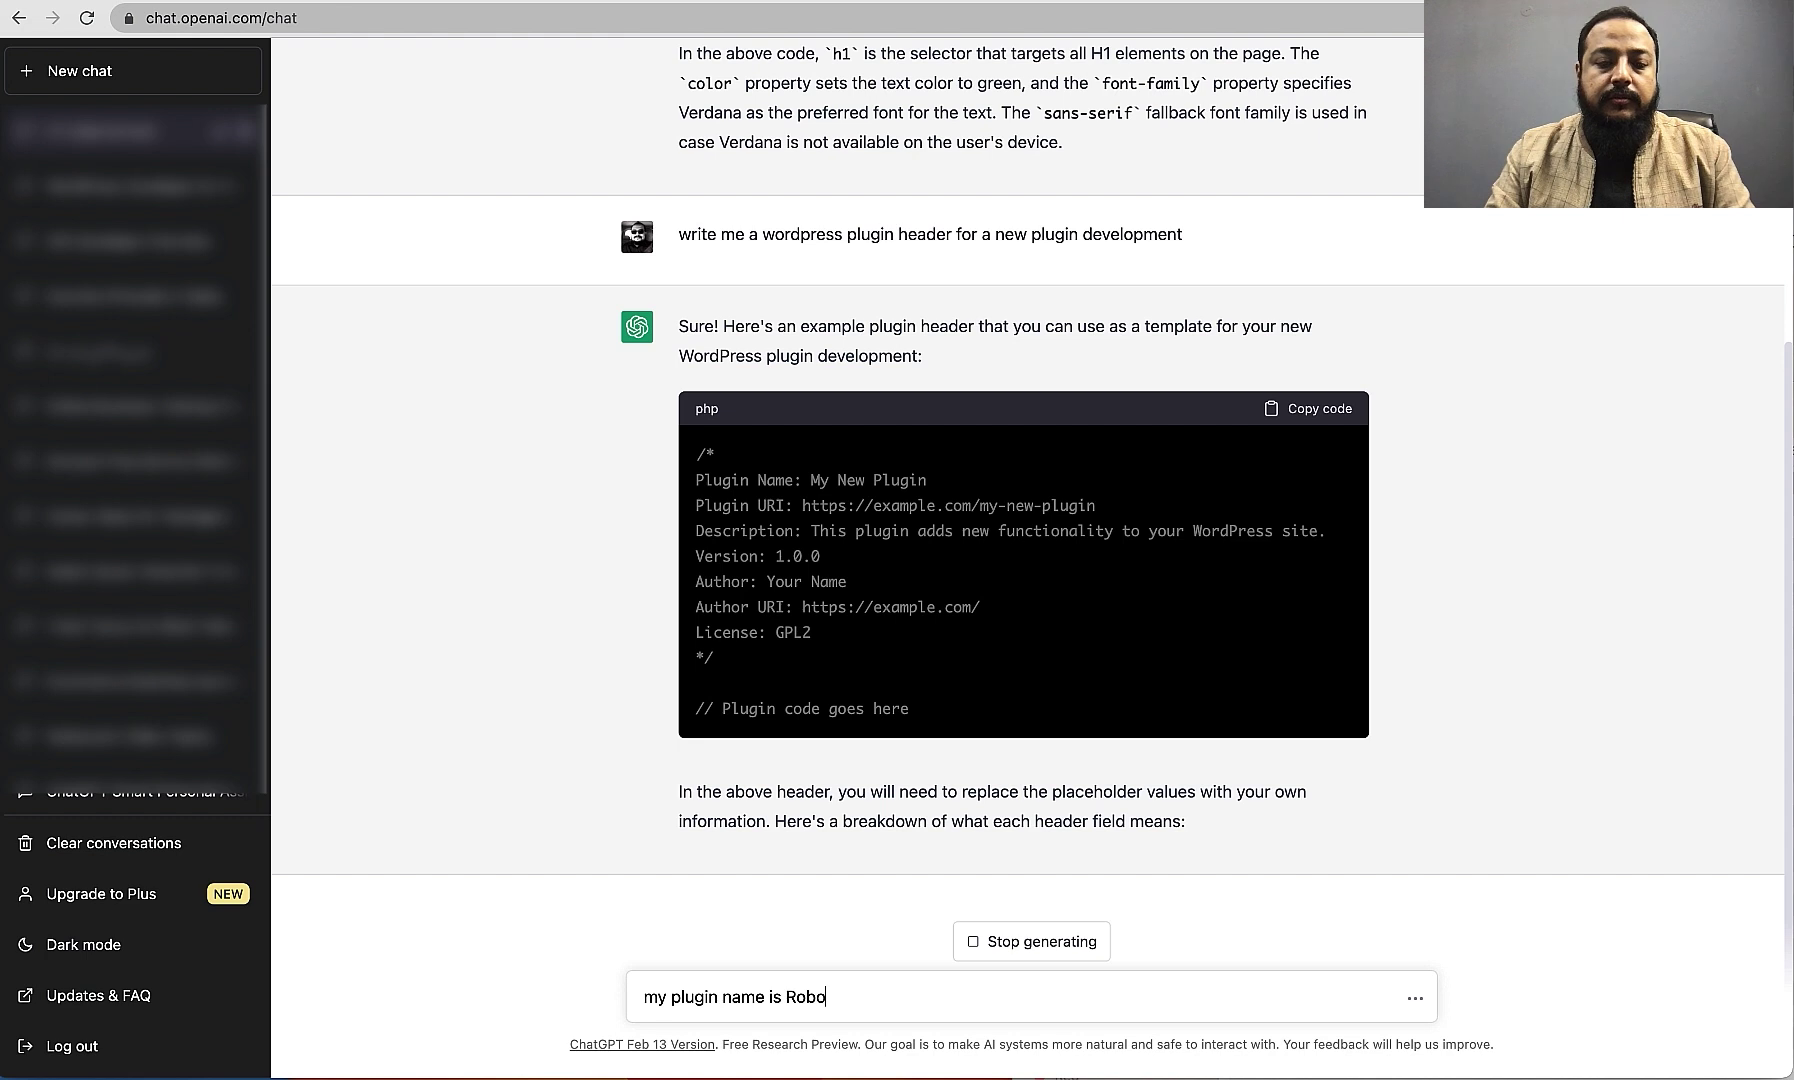
type(" Copy\"")
left_click(830, 997)
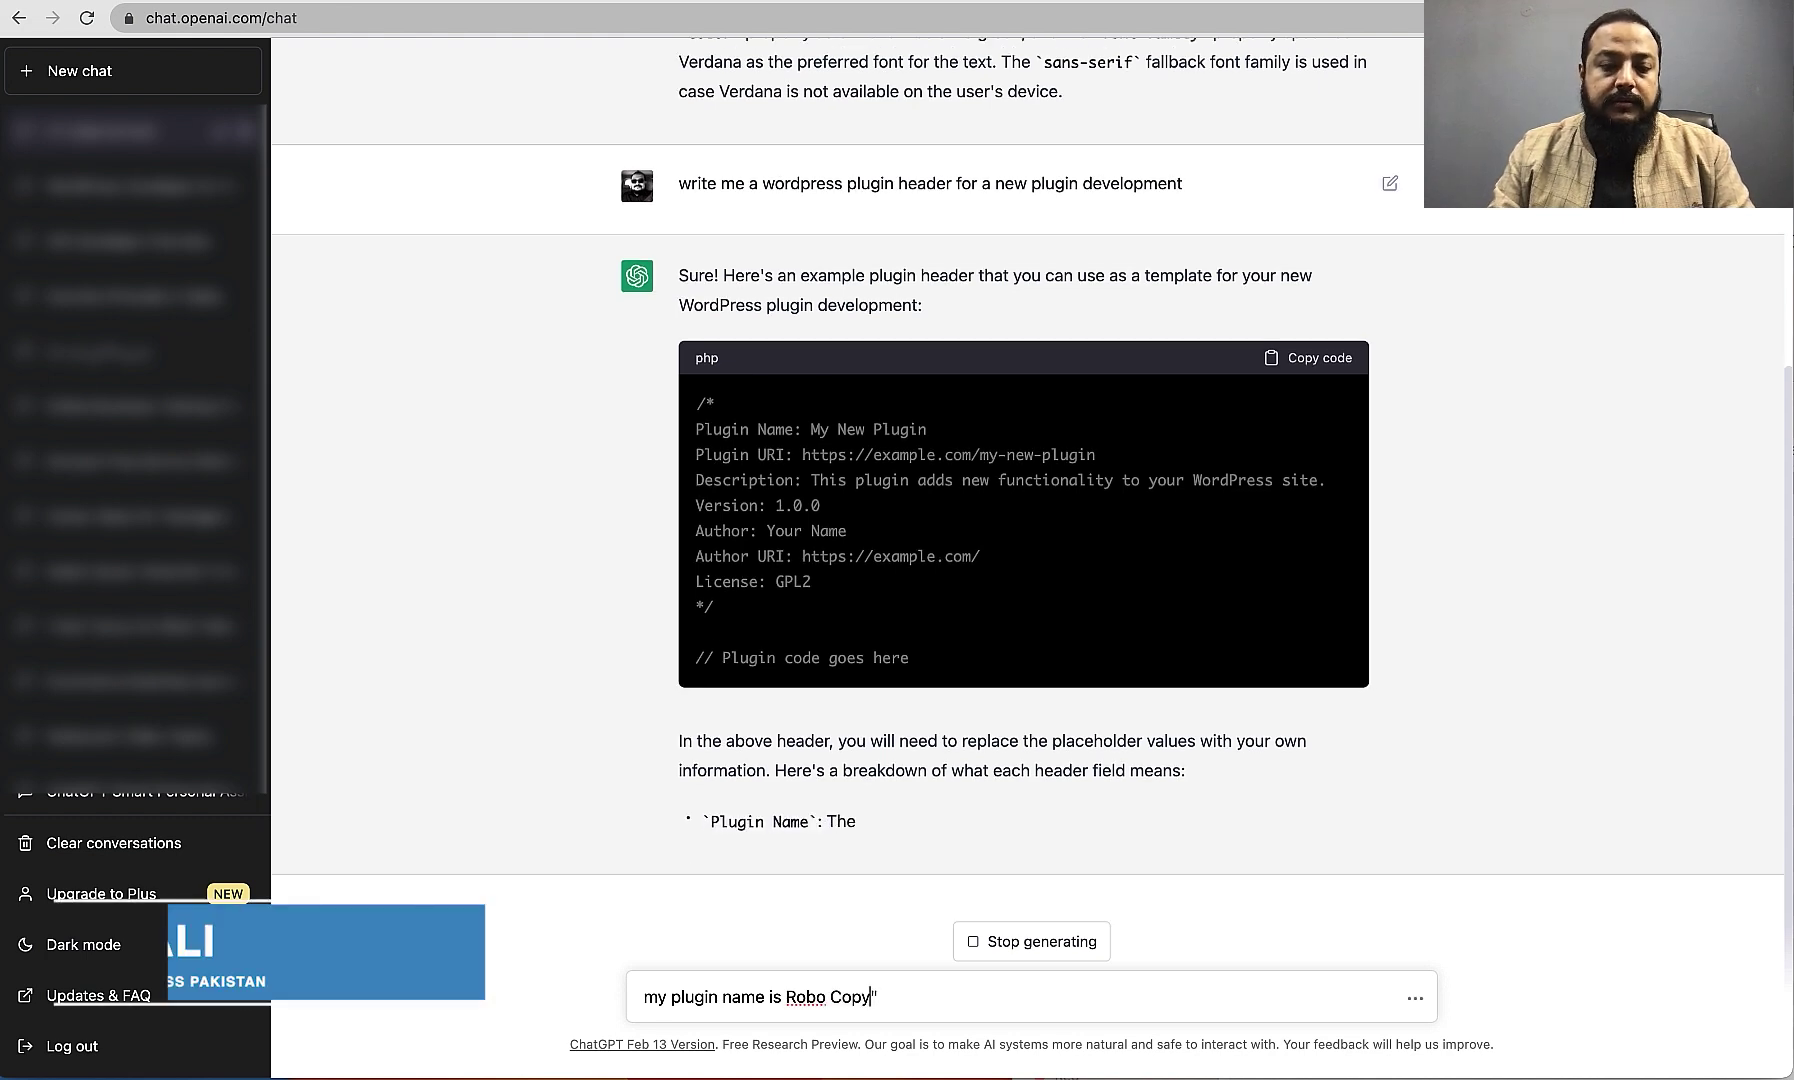
left_click(786, 997)
type("\"")
left_click(886, 997)
key("shift+Return")
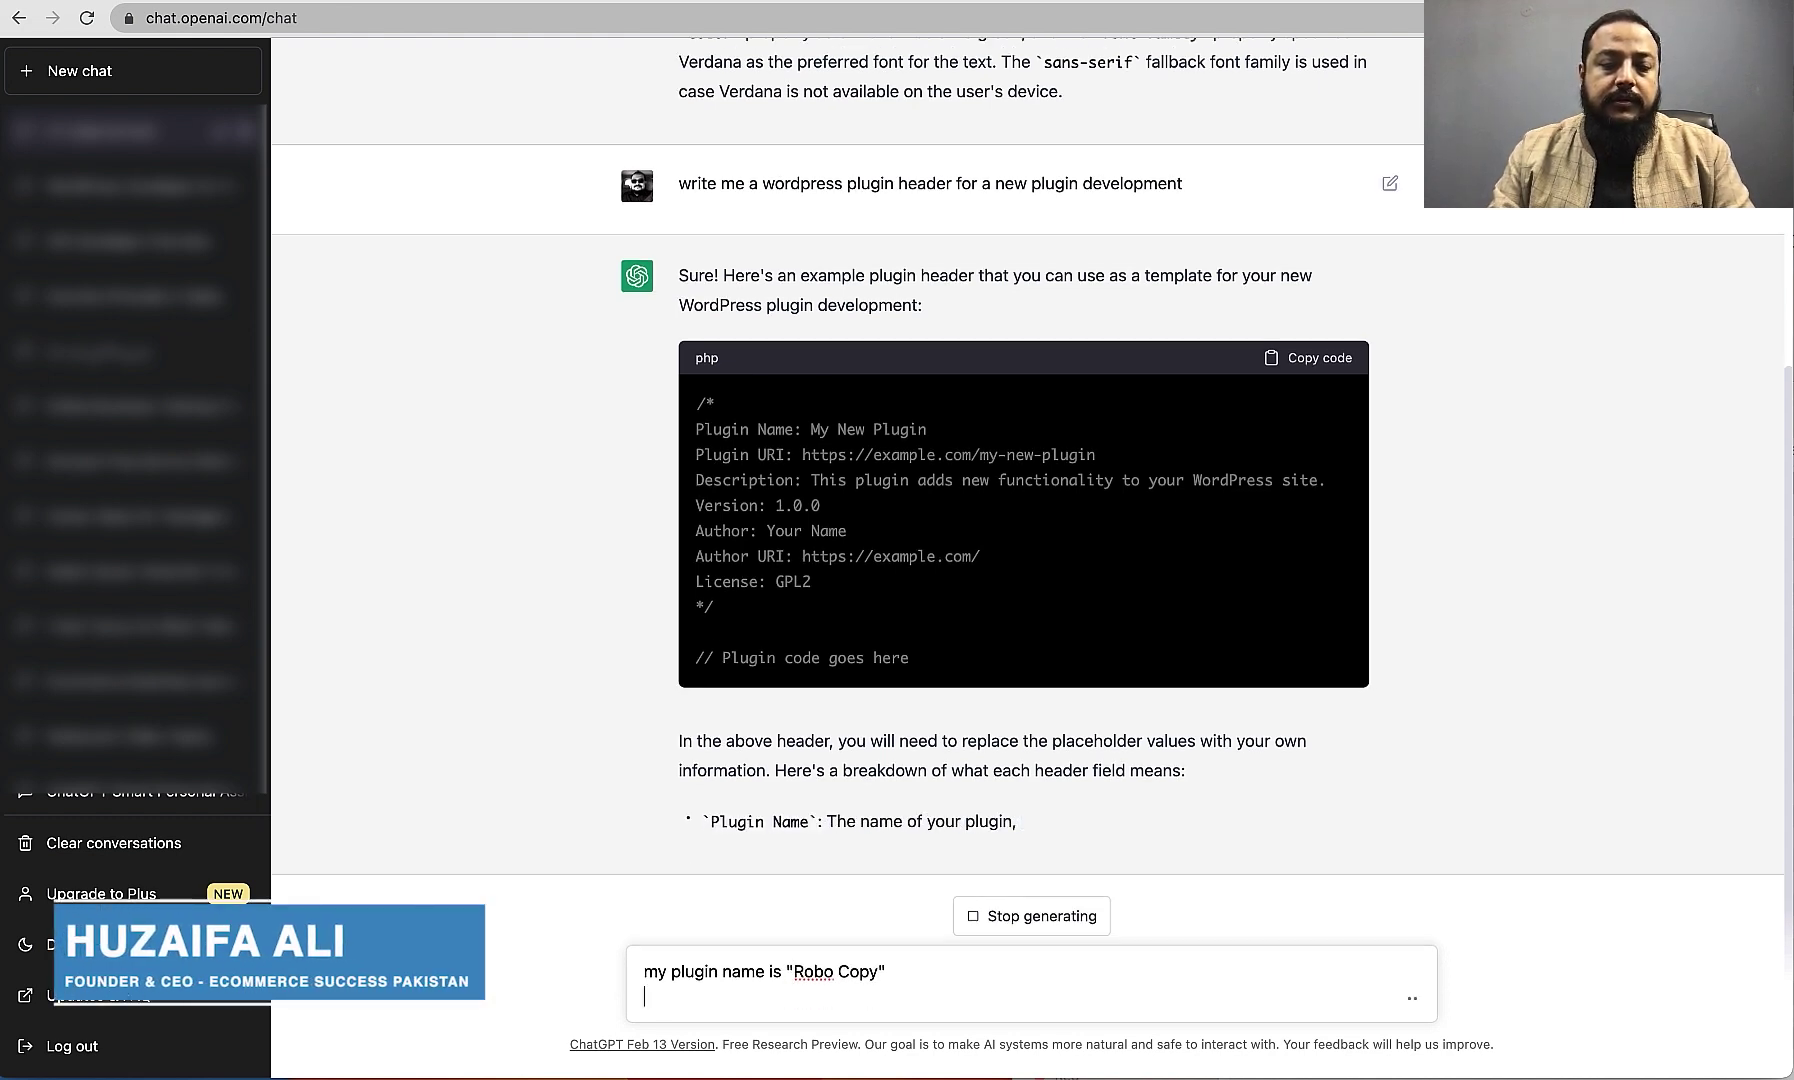
type("and my na")
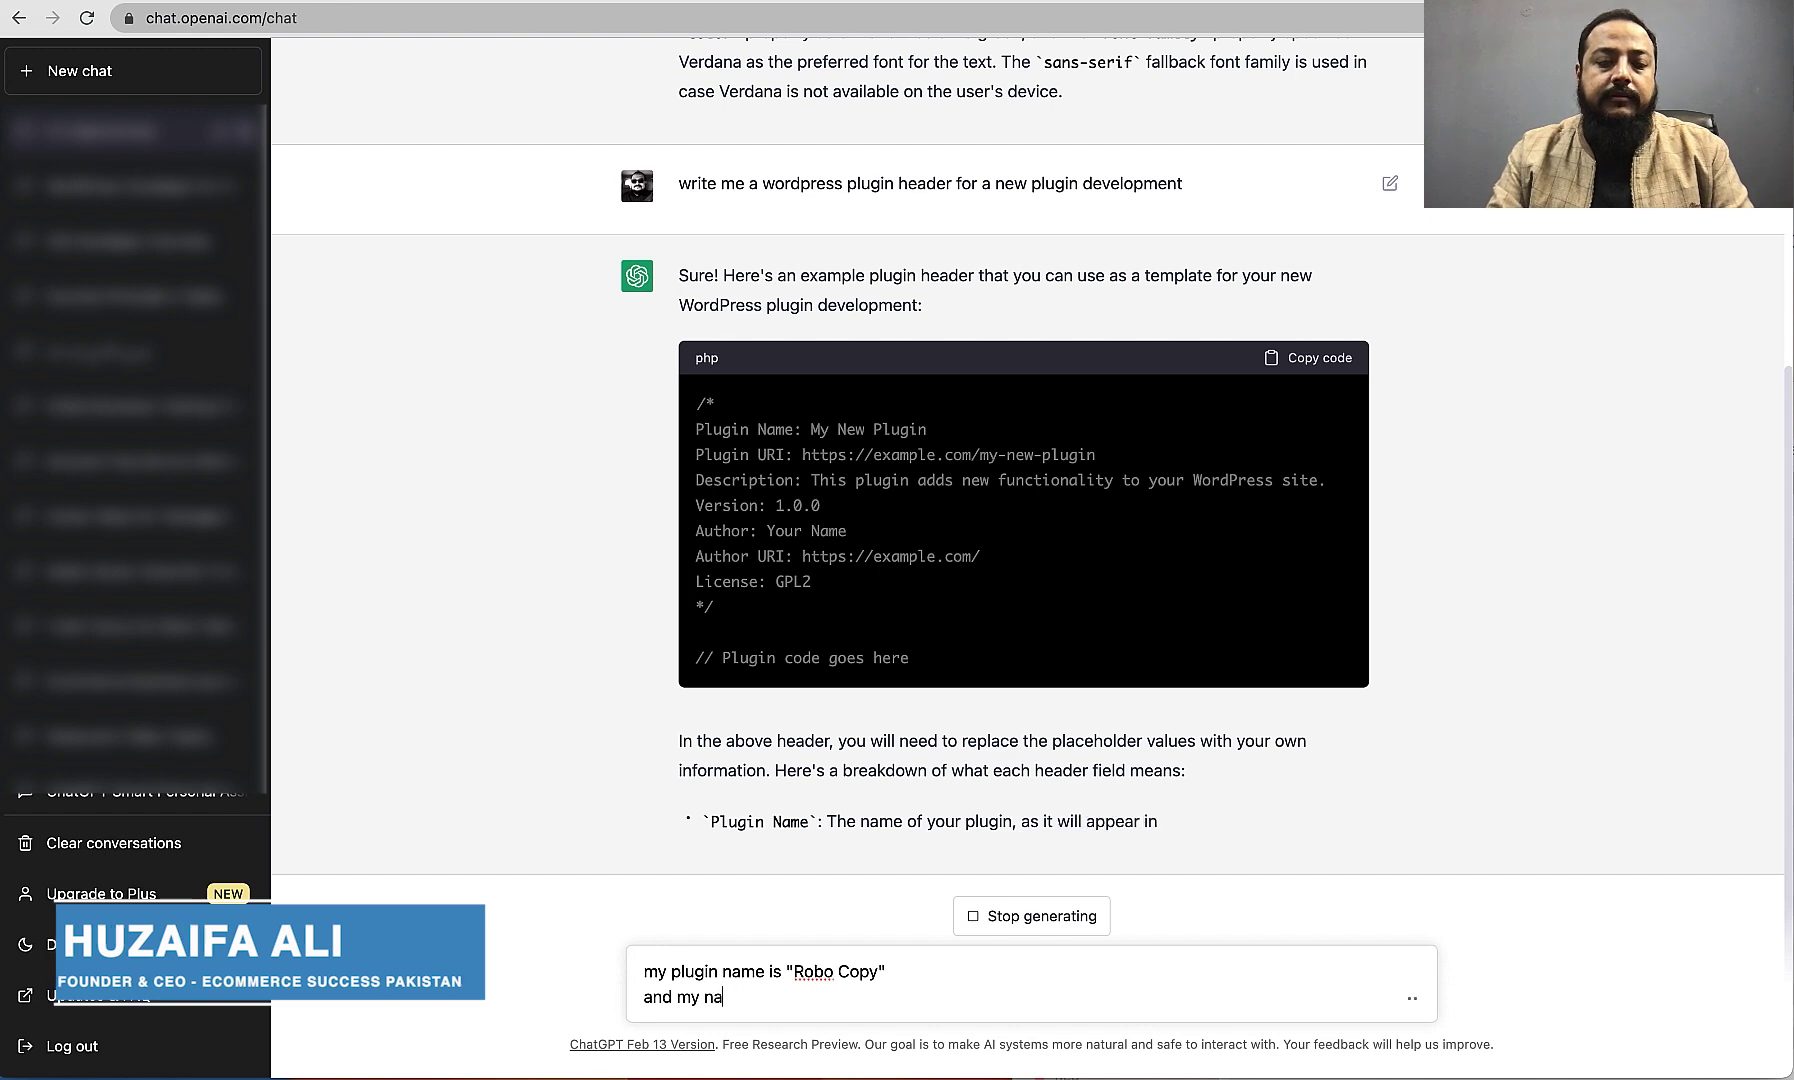
type("me is Huzaifa Al")
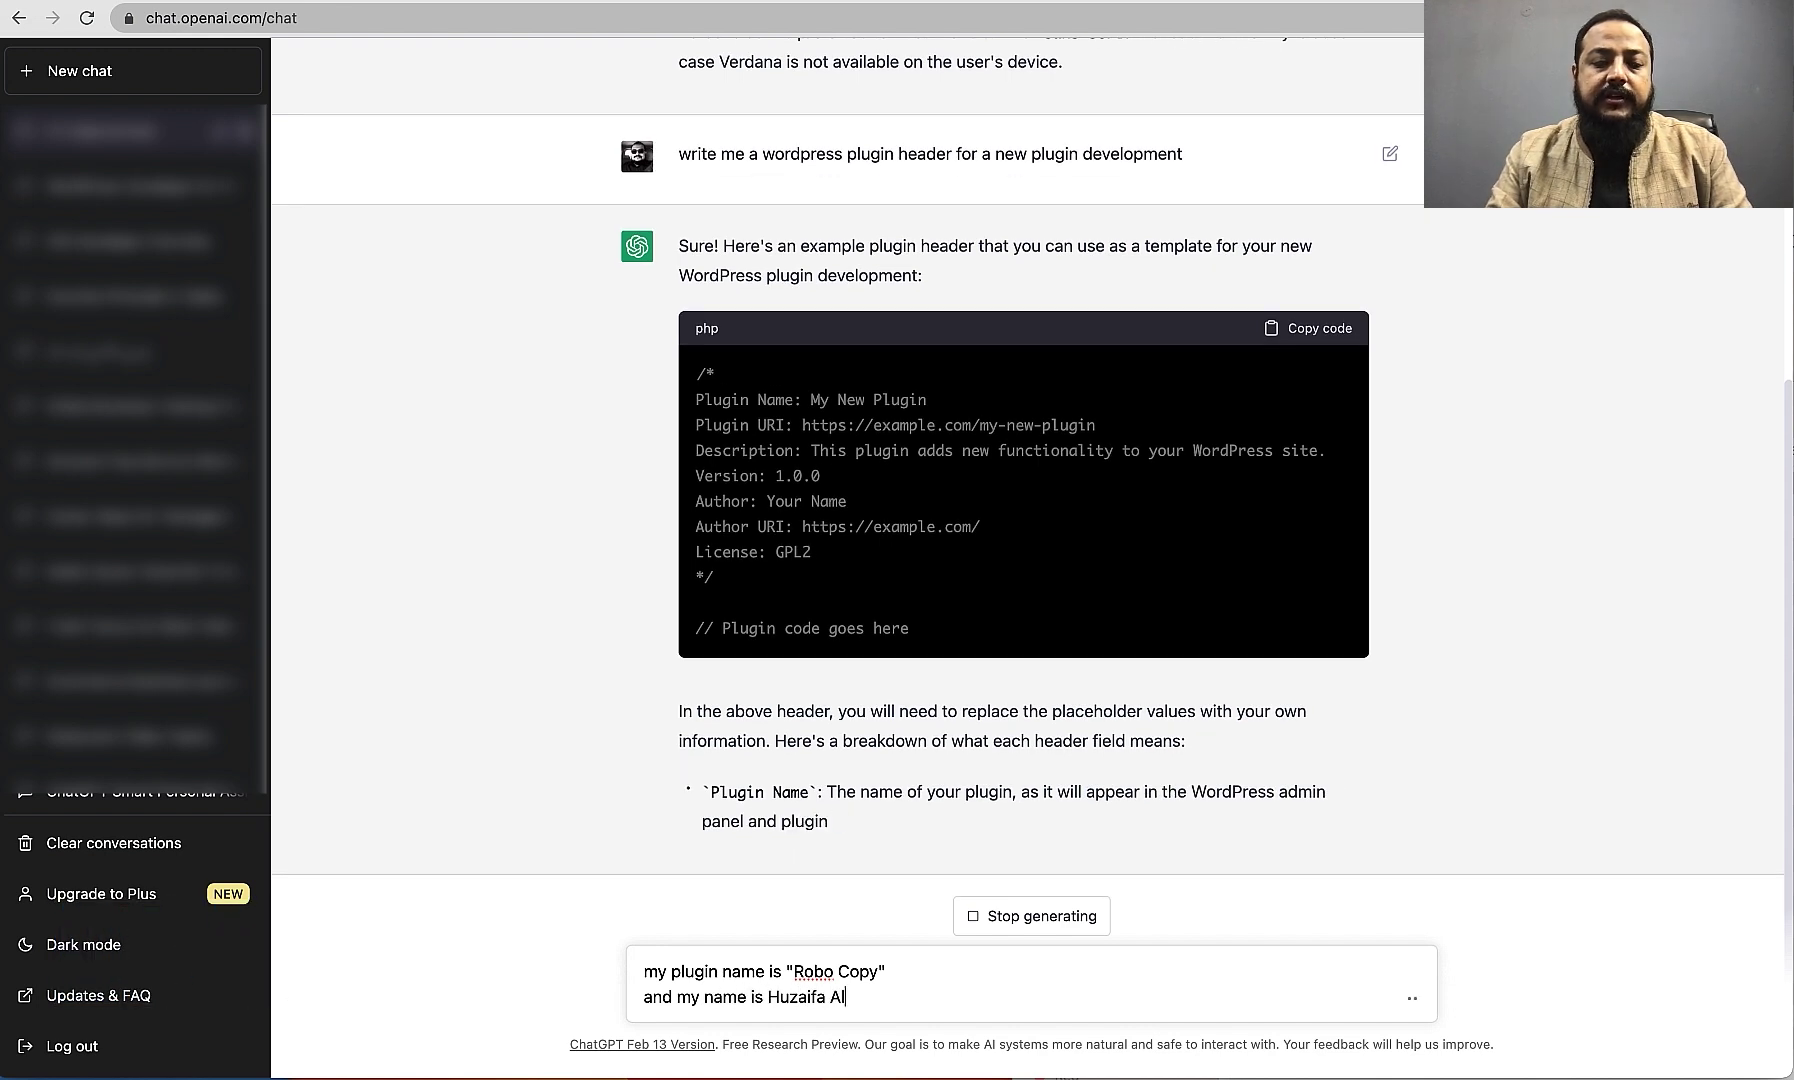
type("i")
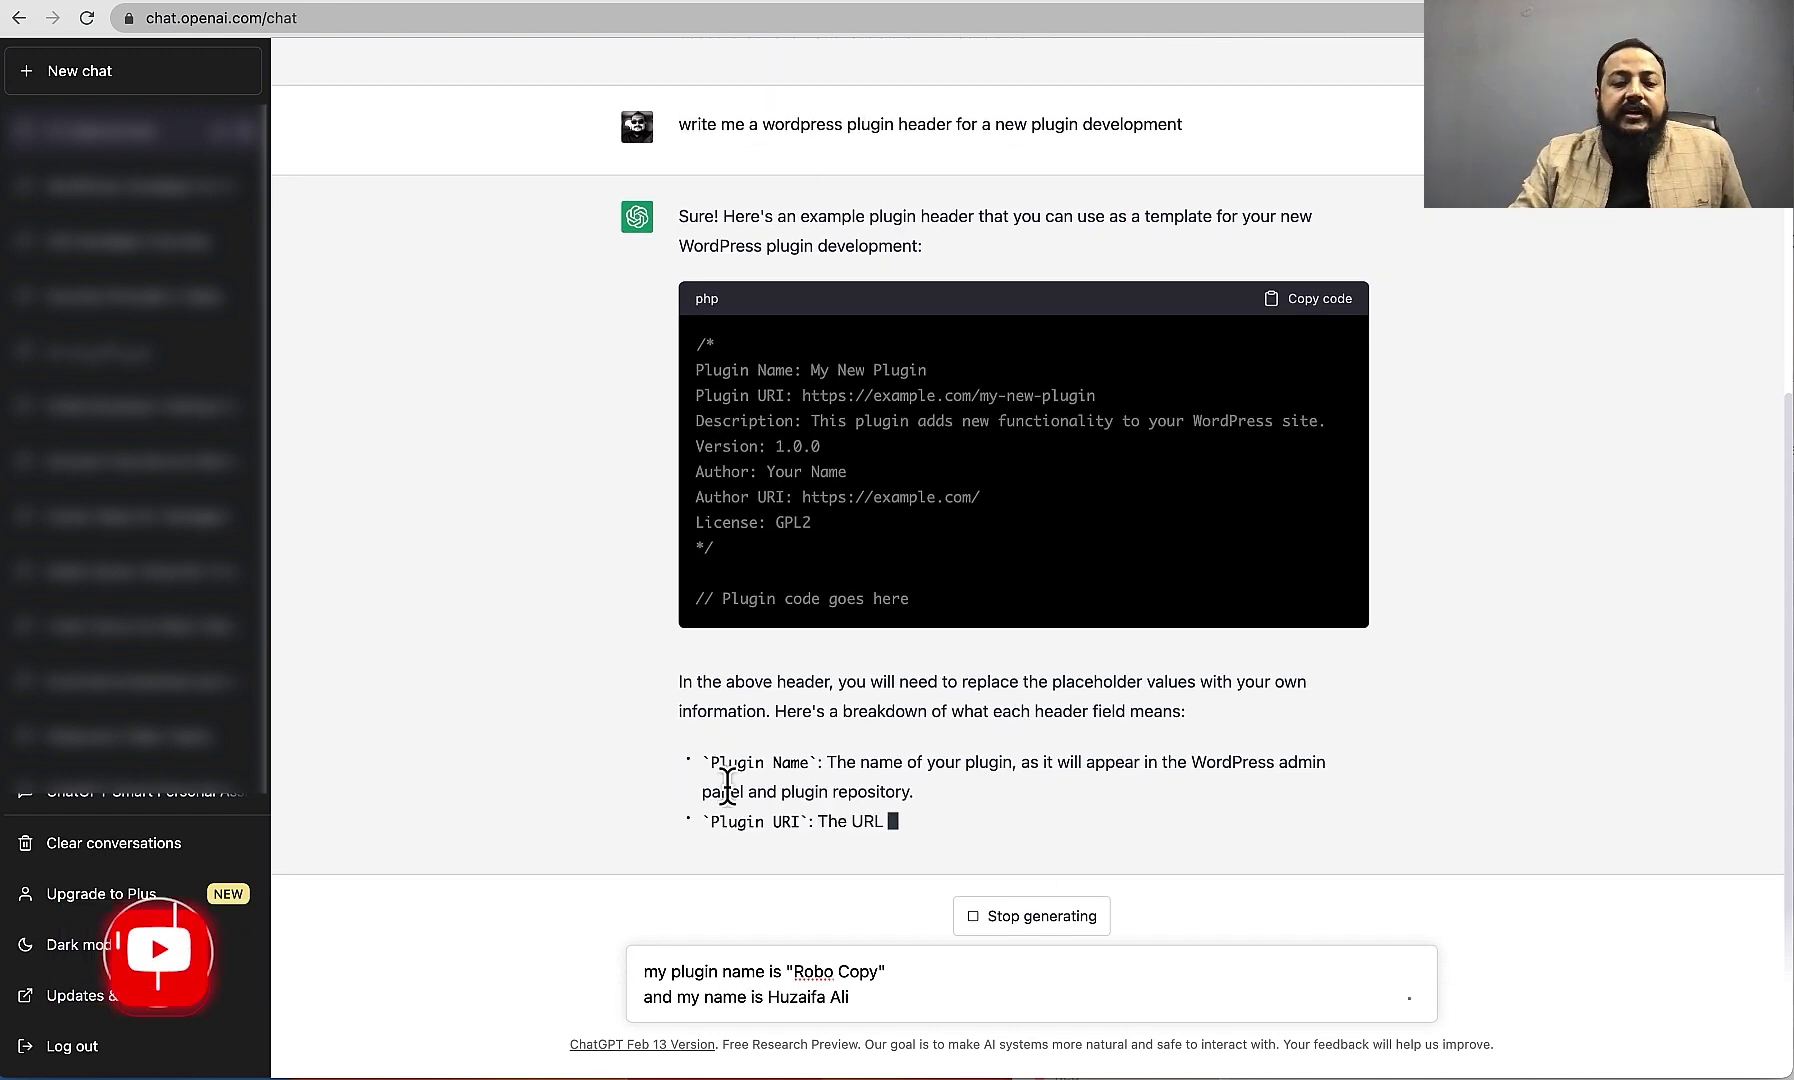
left_click(1025, 916)
left_click(933, 983)
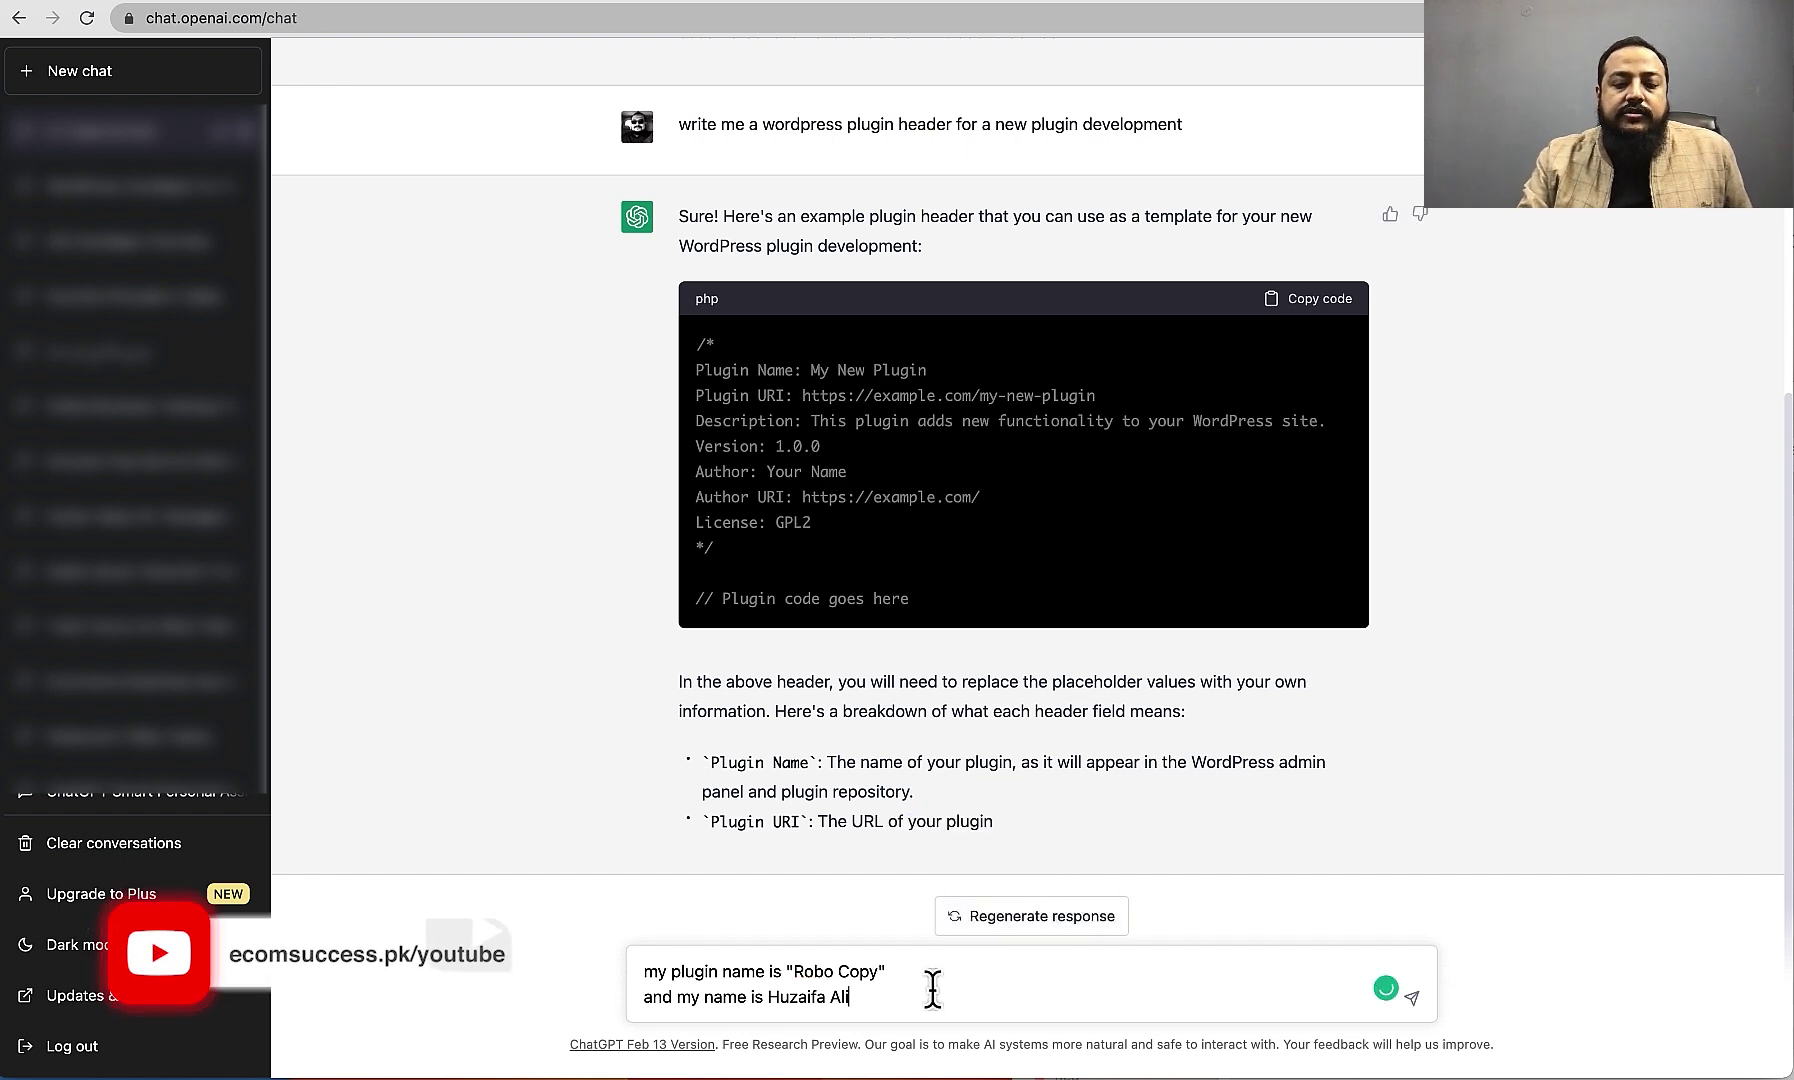
key("Return")
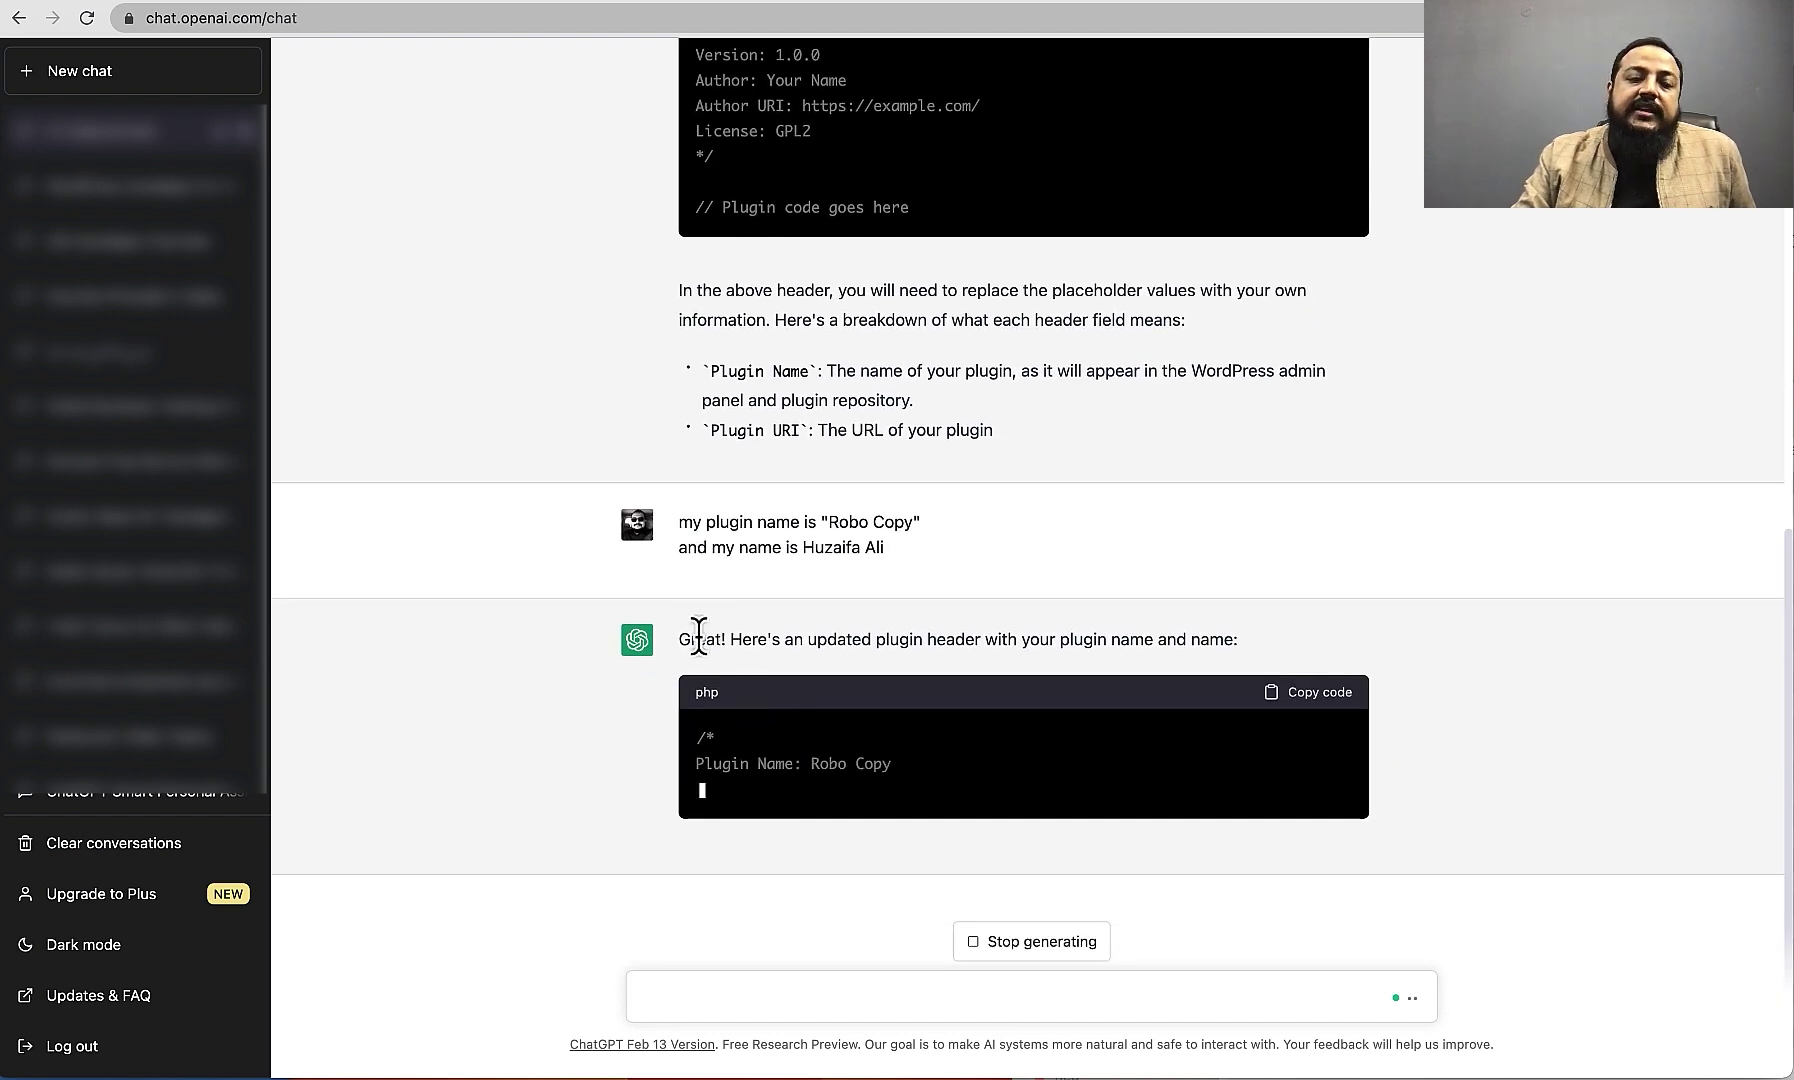
Step: Look over the updated header's name and author lines, then begin drafting the next prompt
triple_click(698, 636)
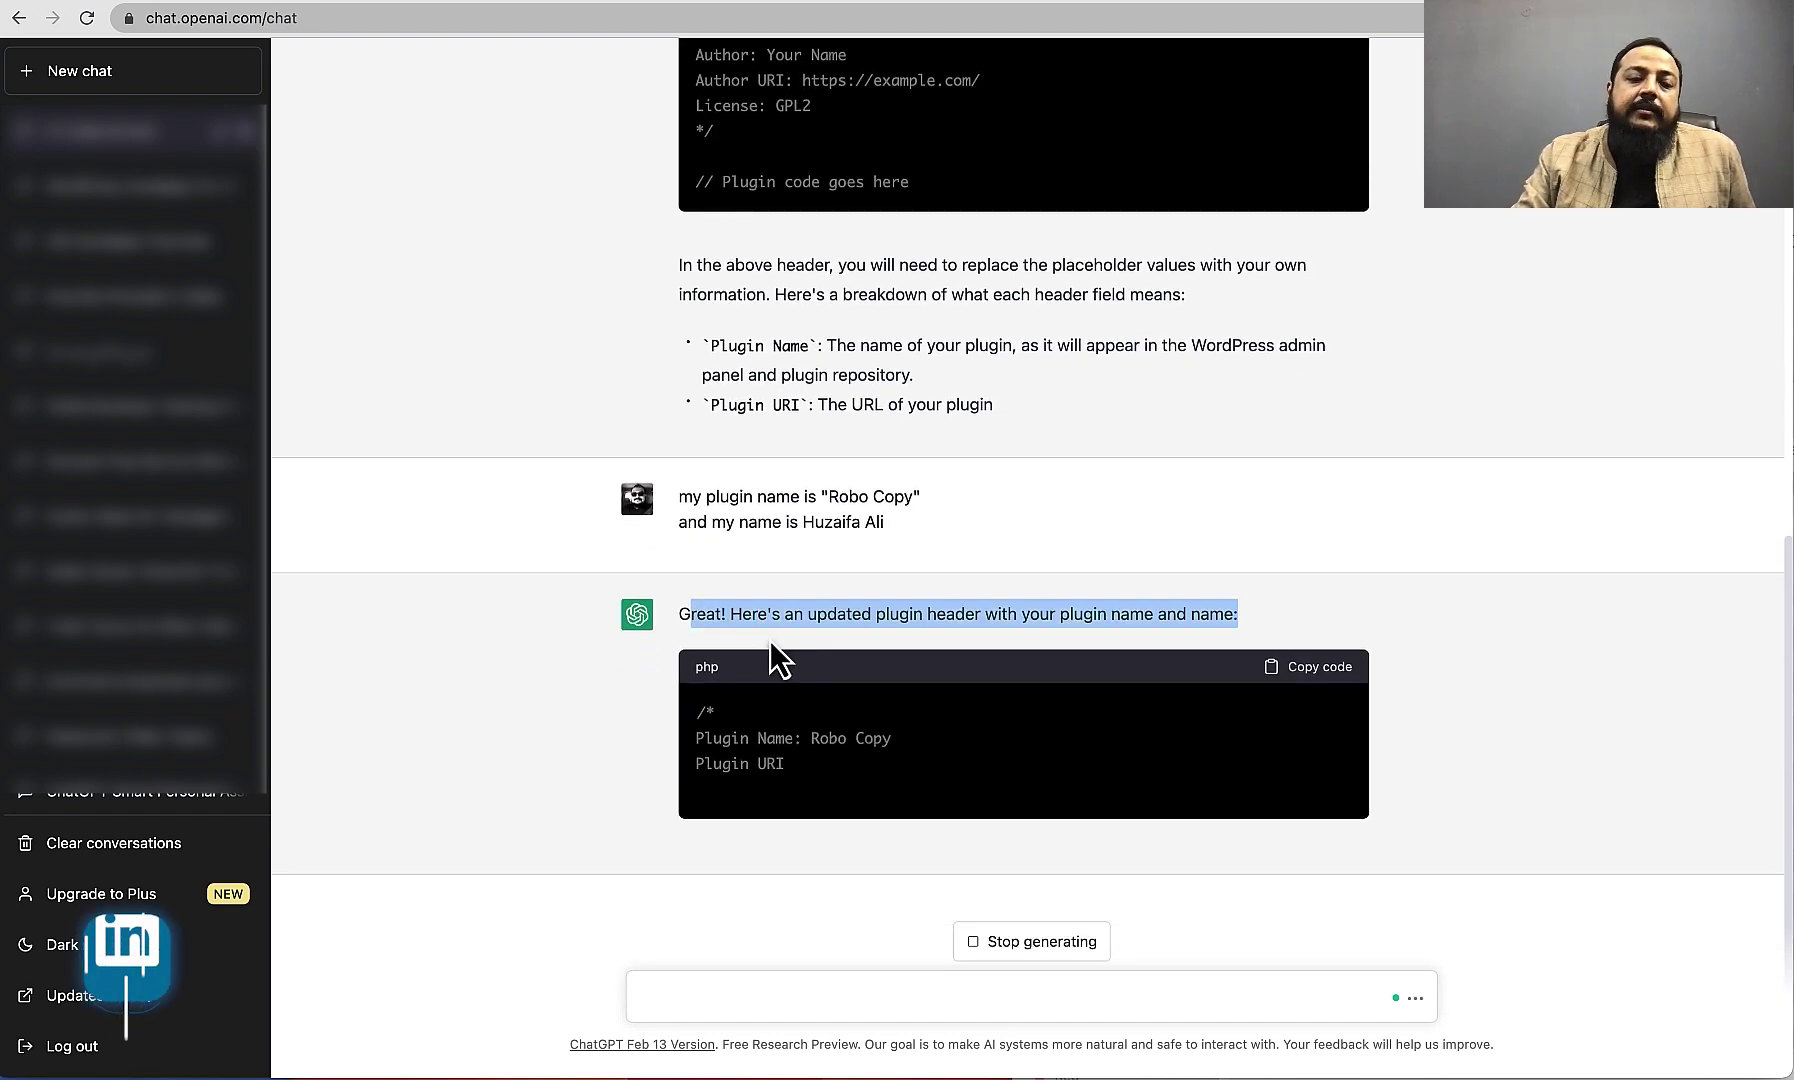
left_click(779, 620)
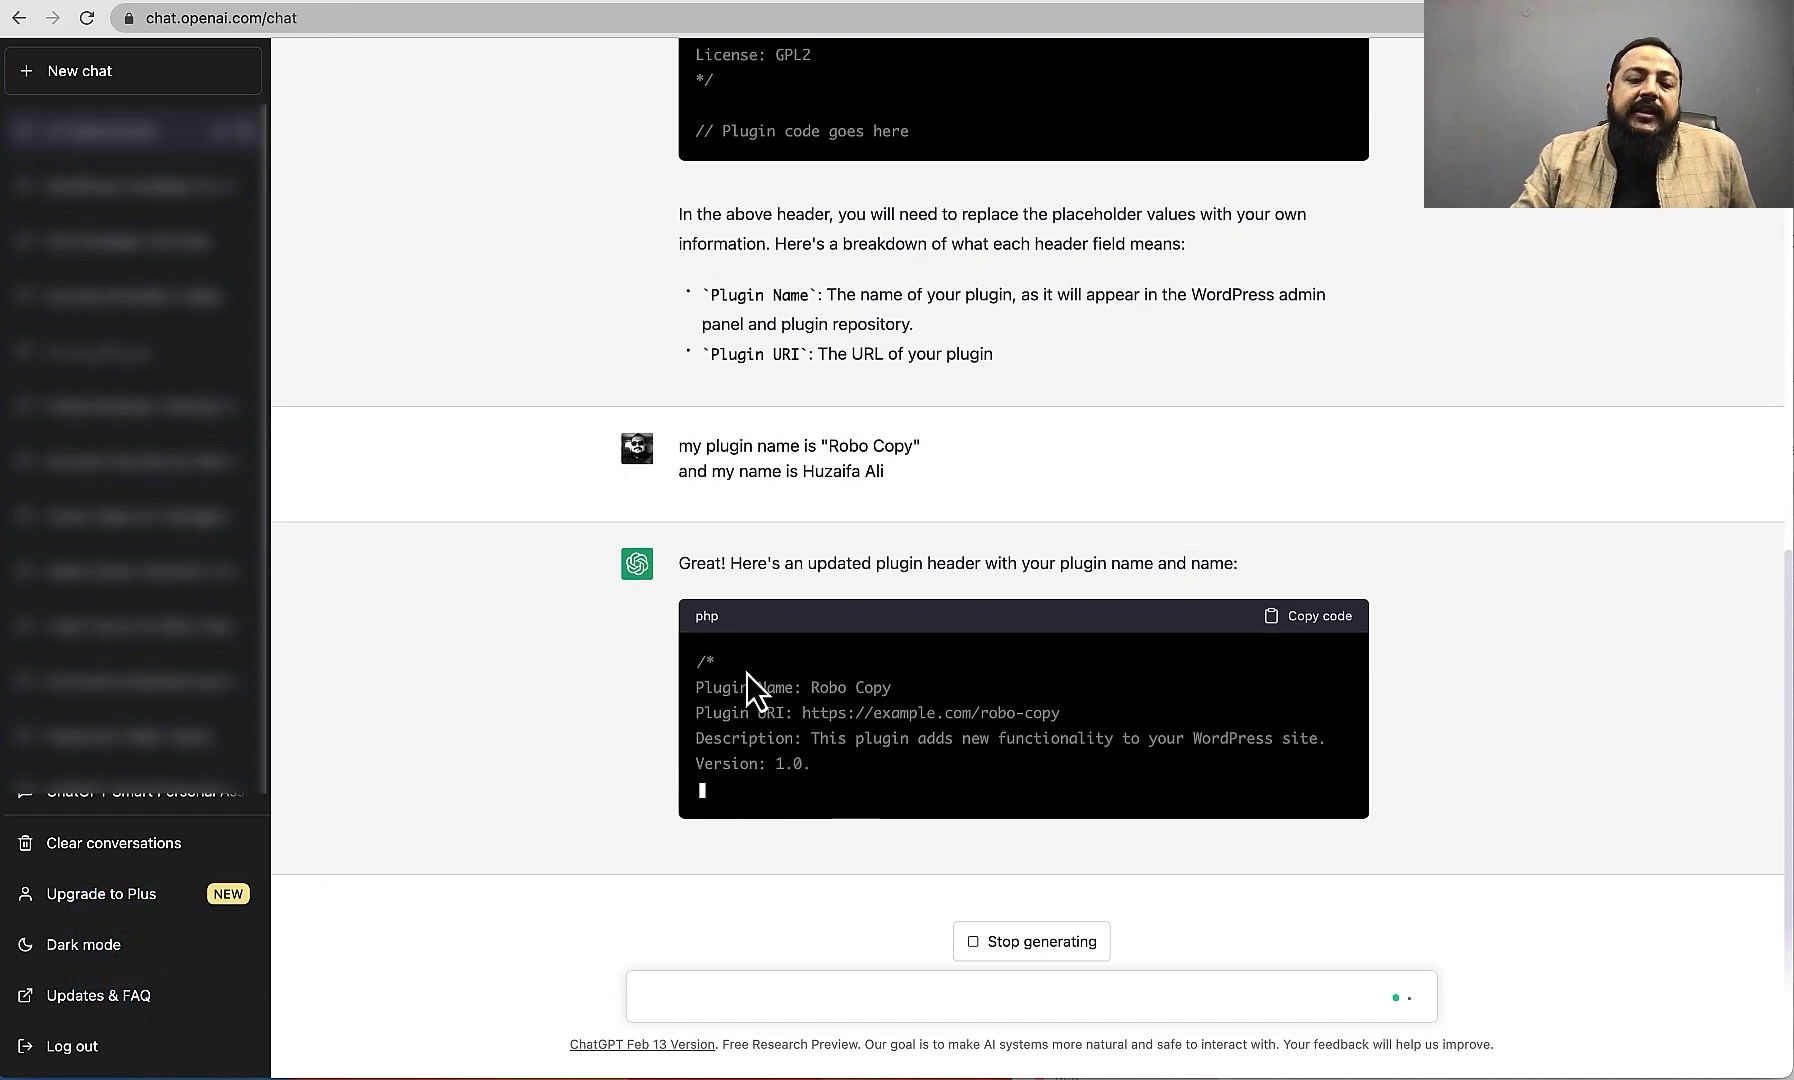
left_click_drag(721, 672, 868, 668)
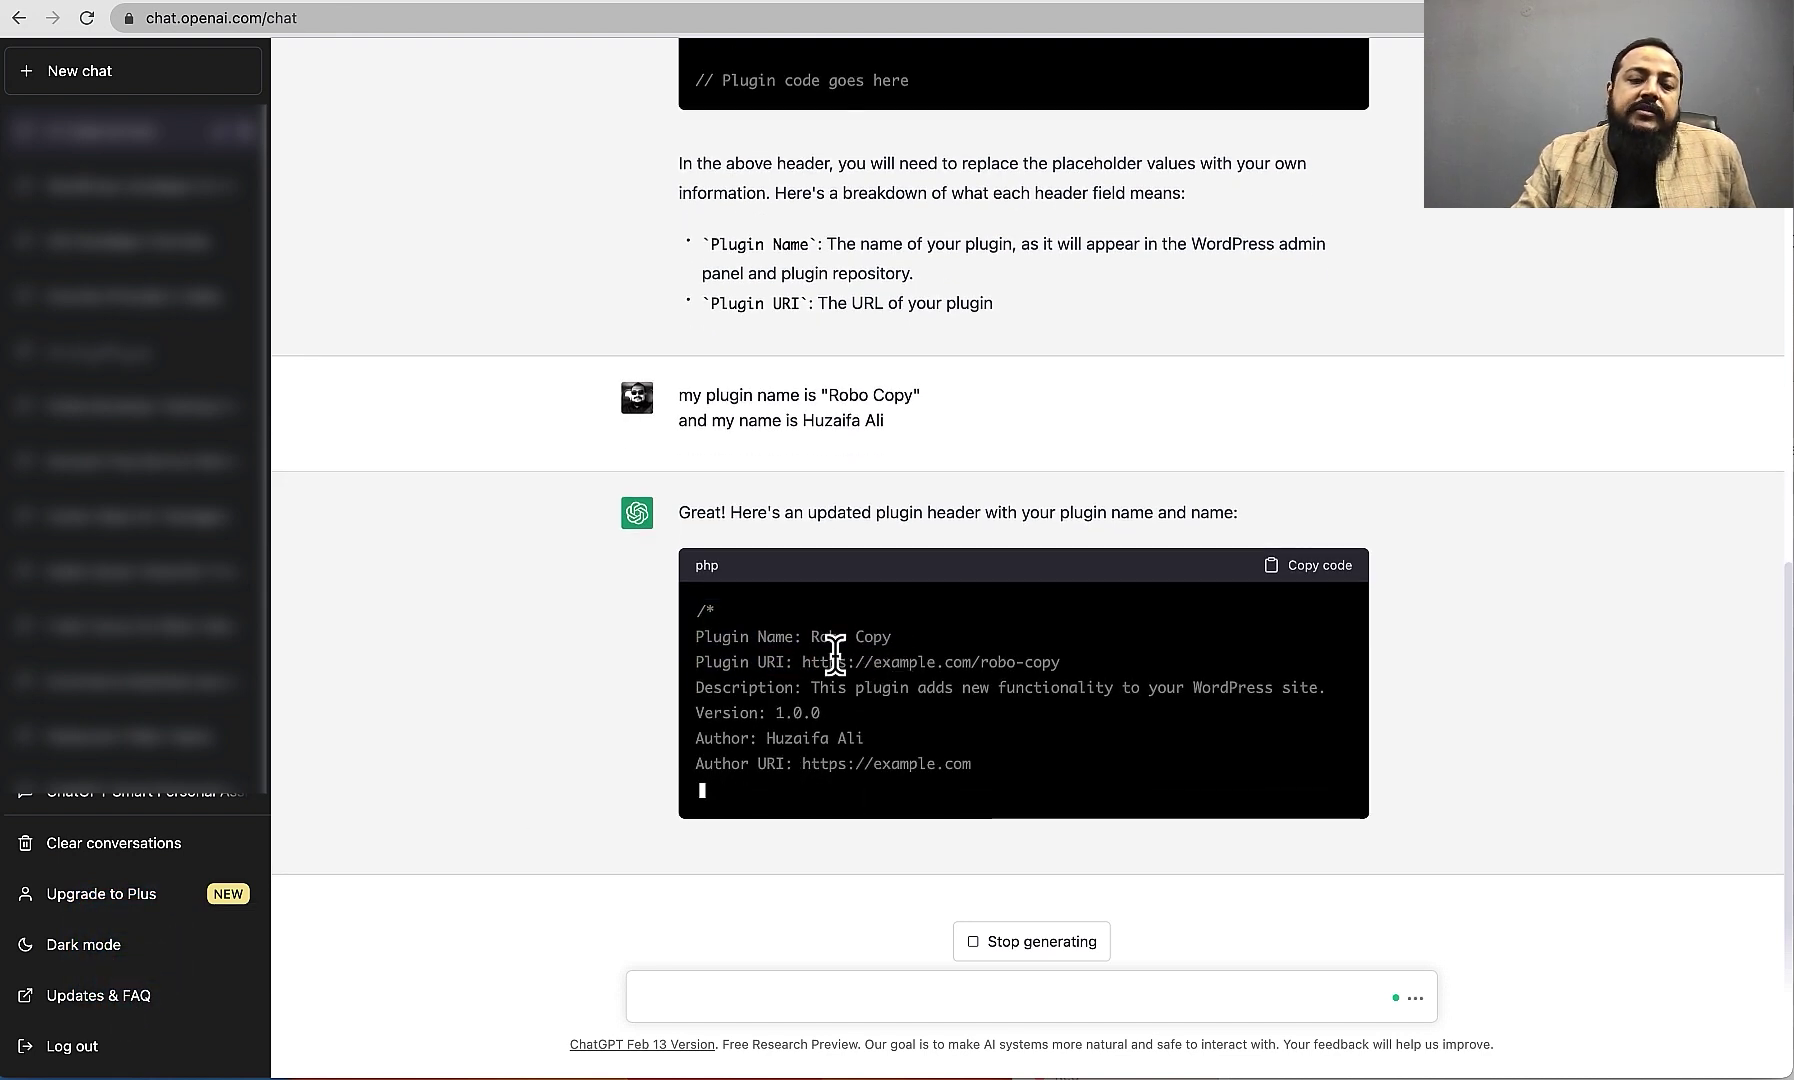
left_click_drag(973, 634, 1051, 652)
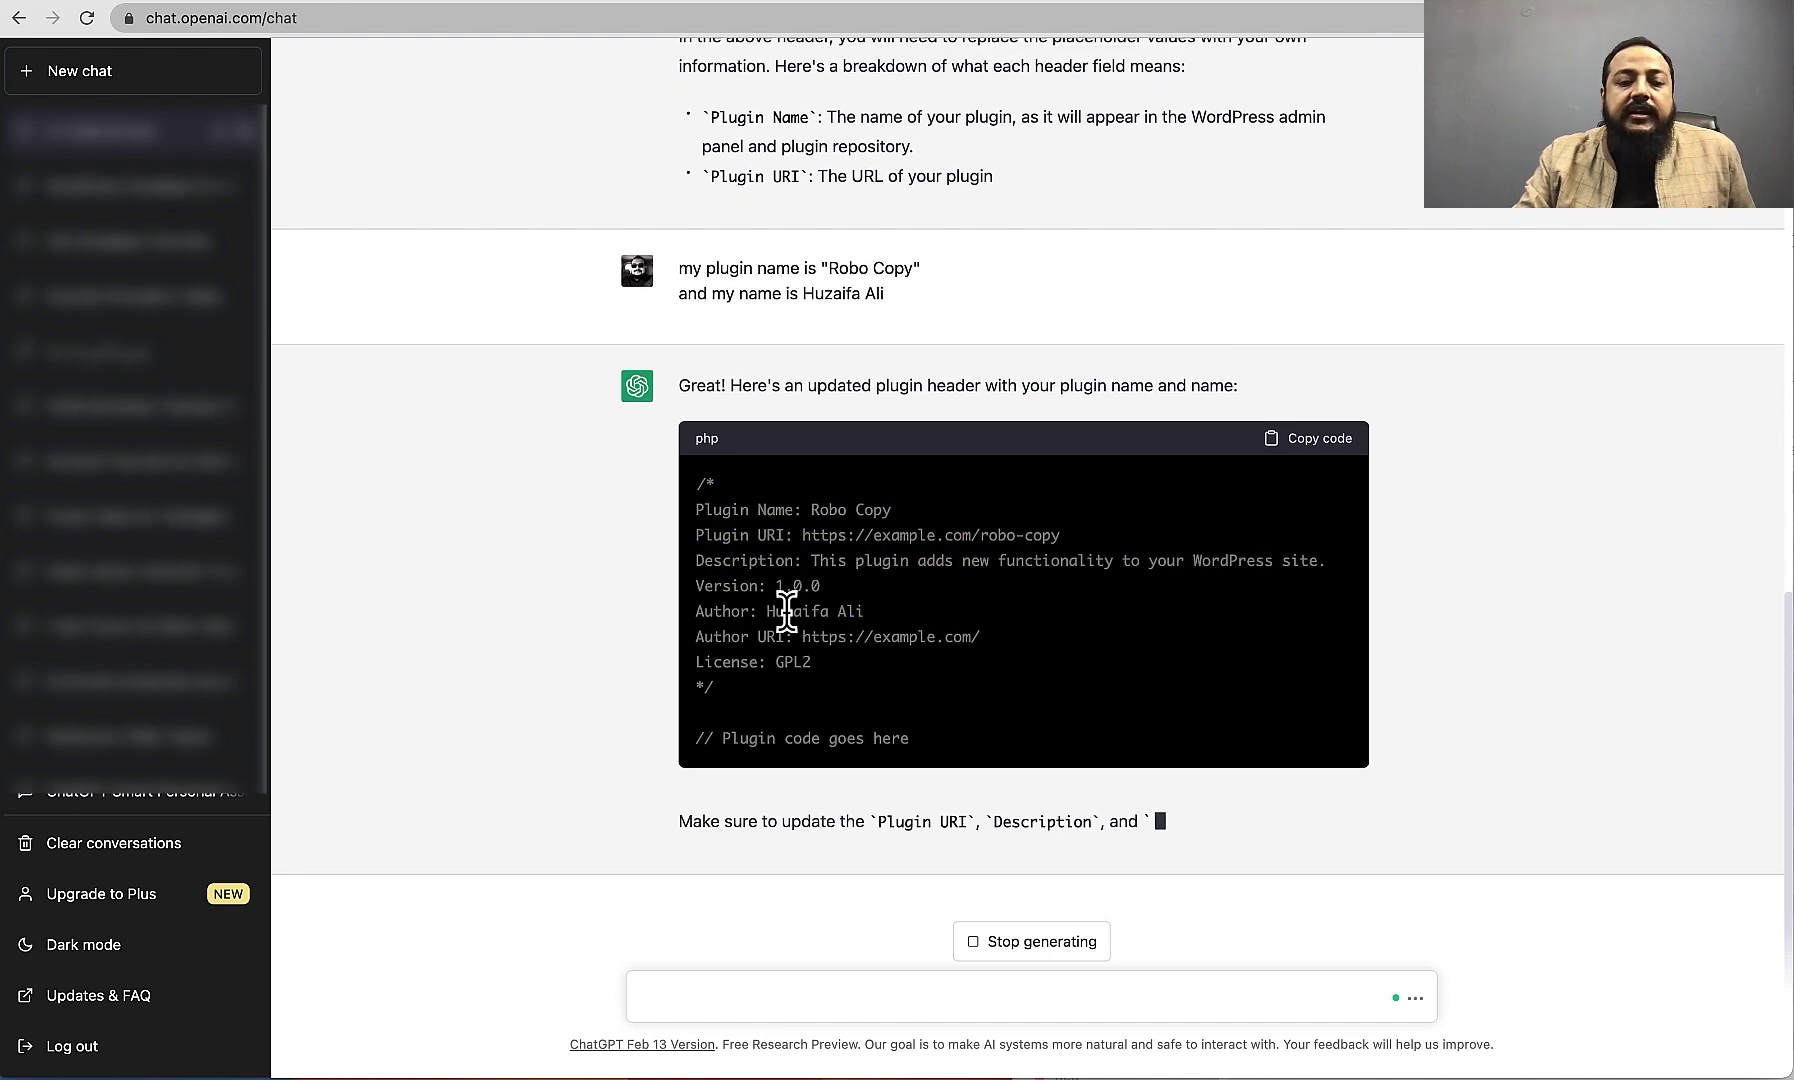
left_click_drag(722, 611, 890, 598)
left_click(809, 569)
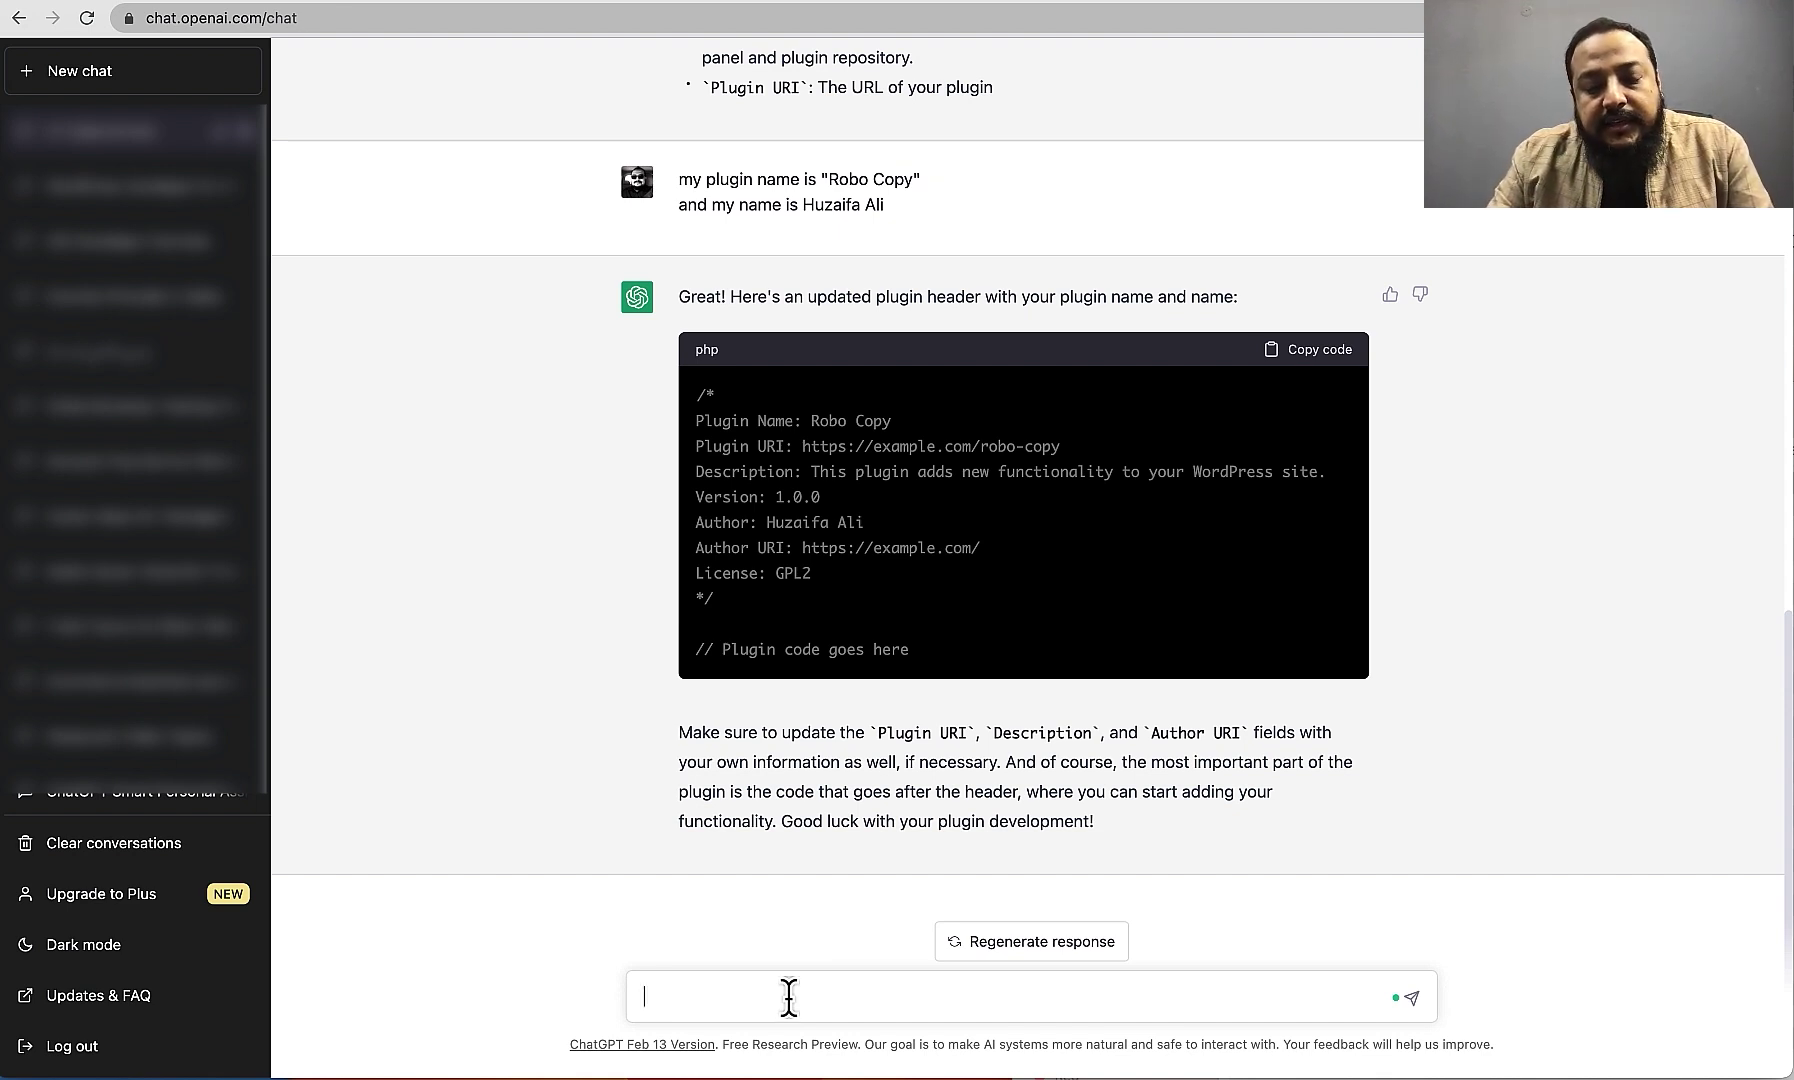
type("write a code to chang ")
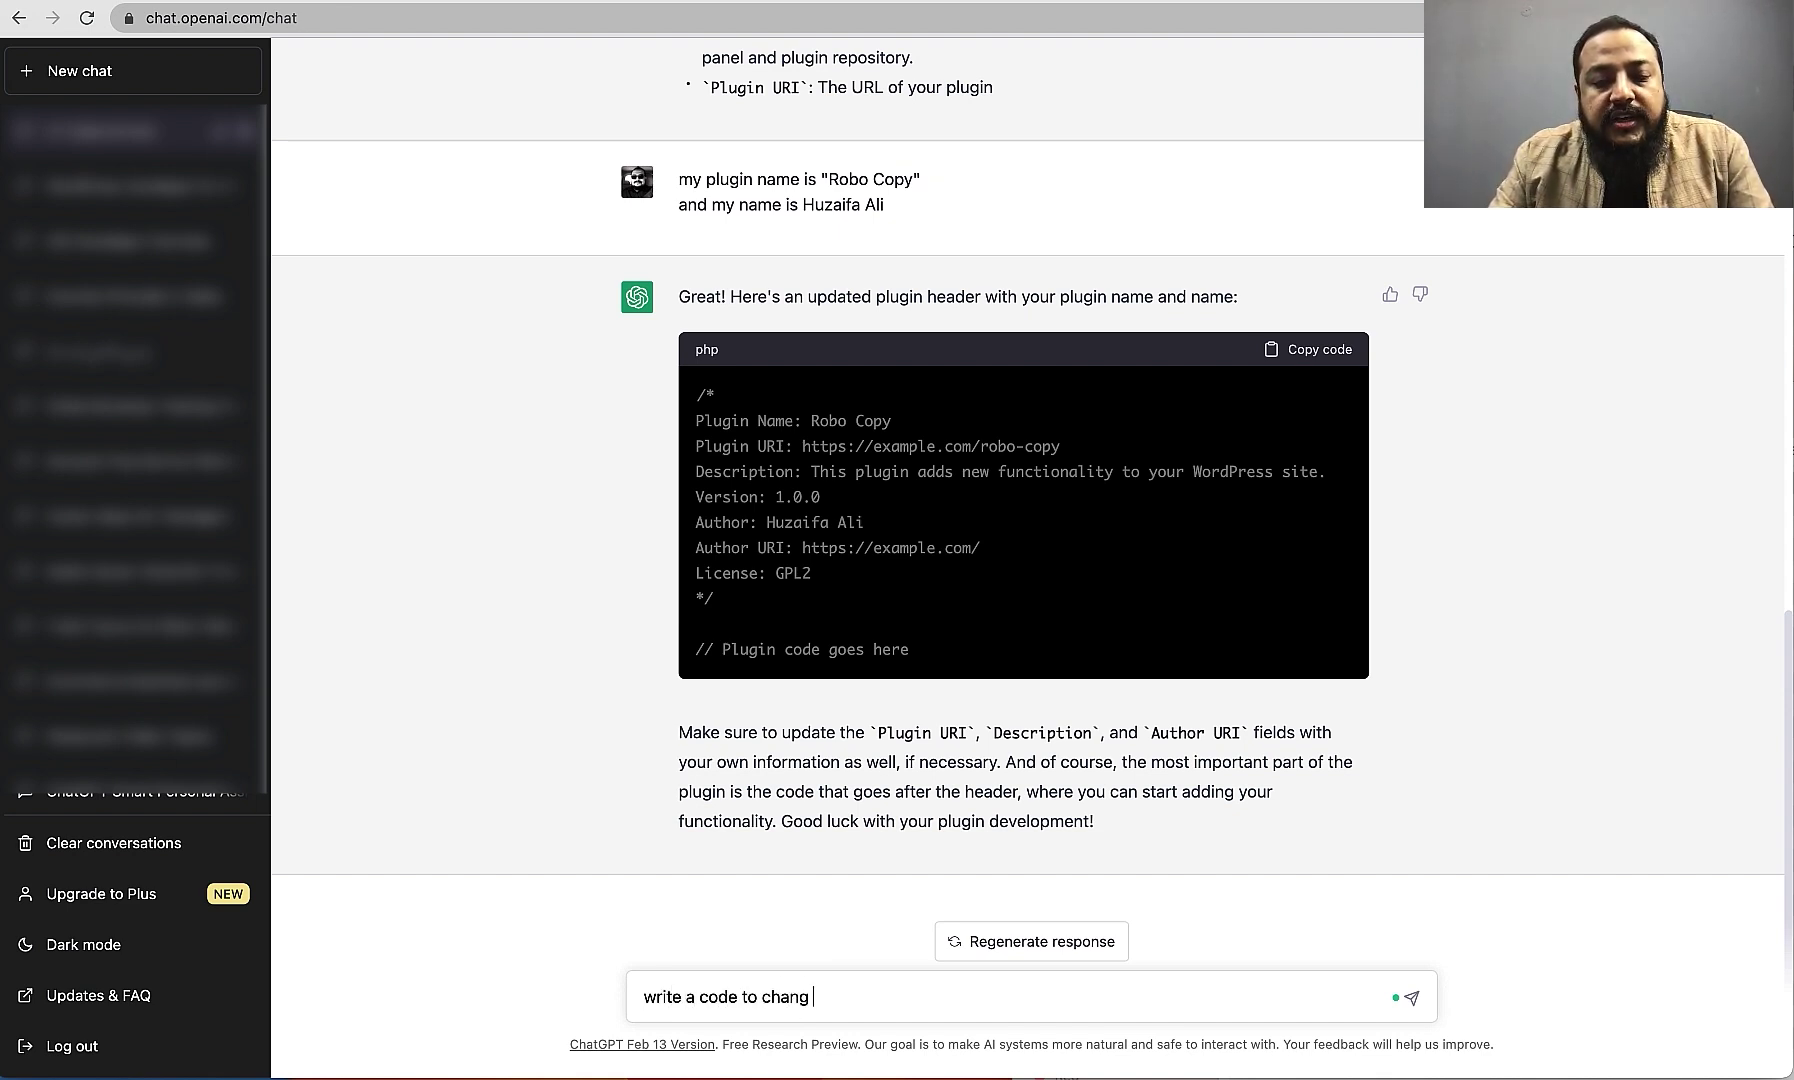
type("the fie")
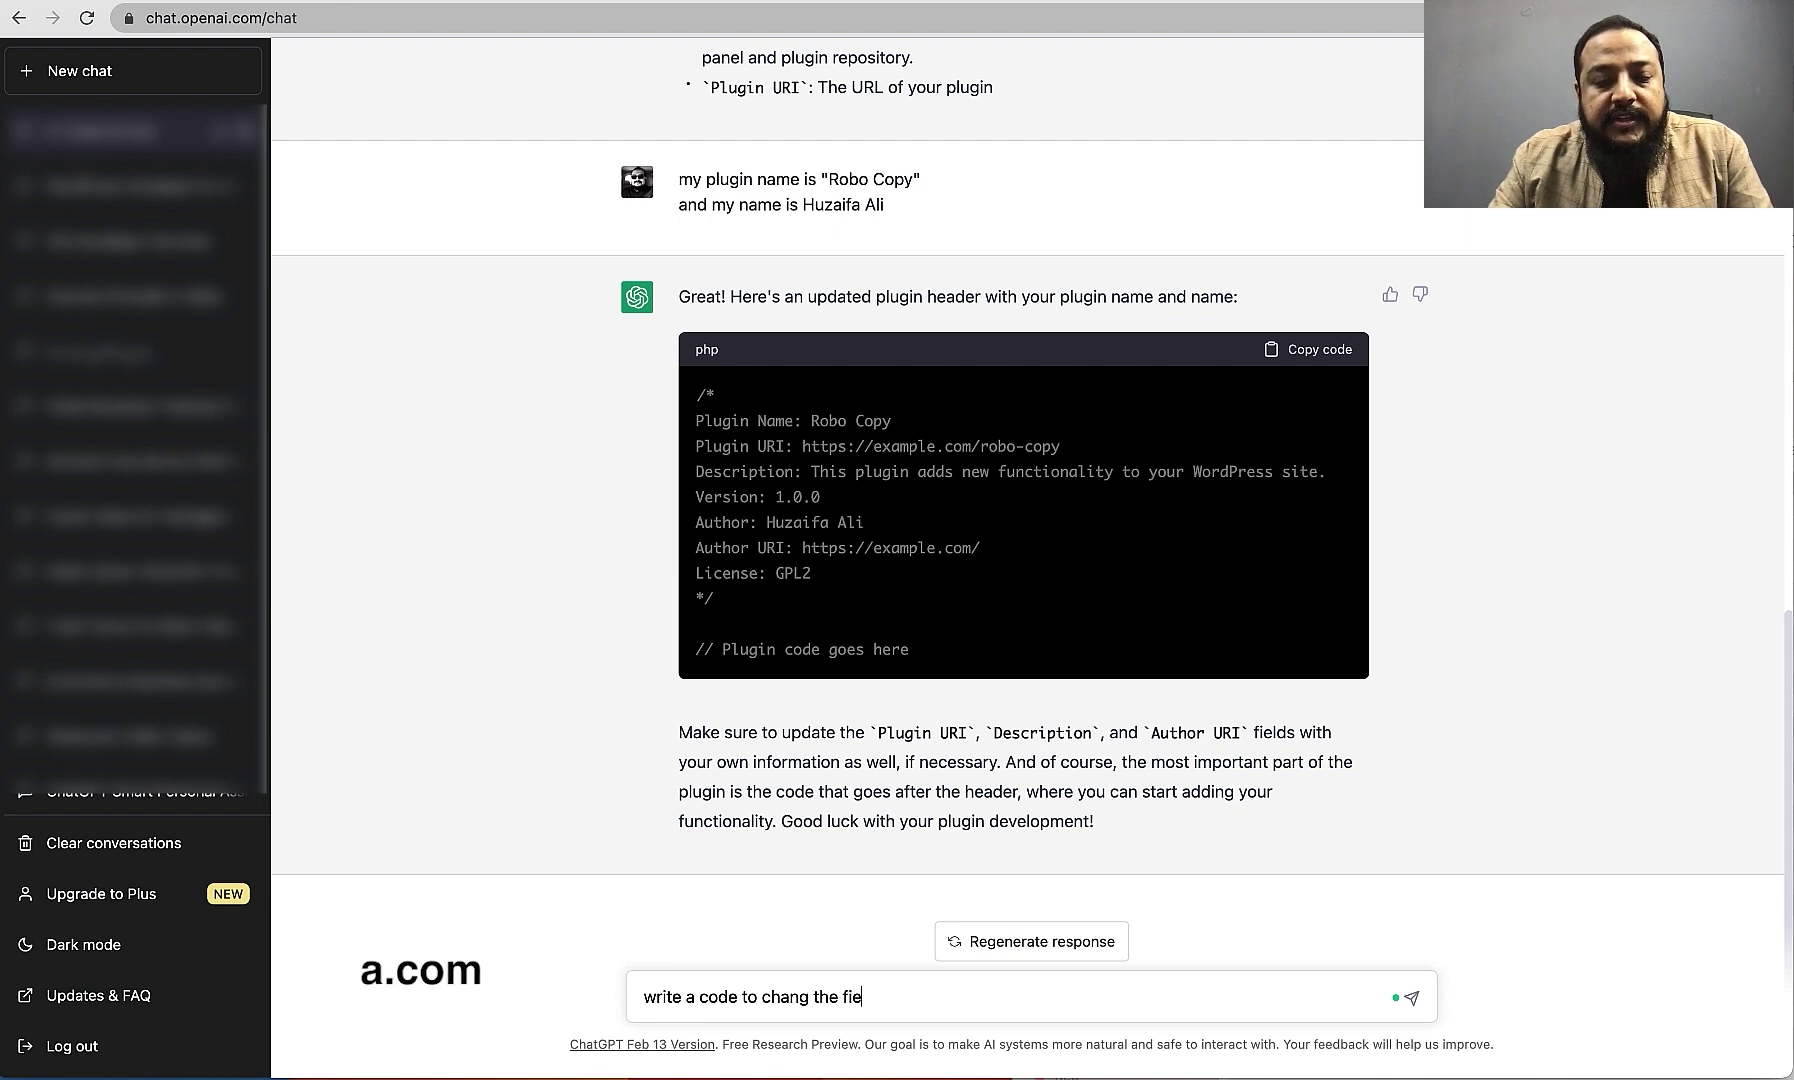
key("BackSpace")
type("rst name and la")
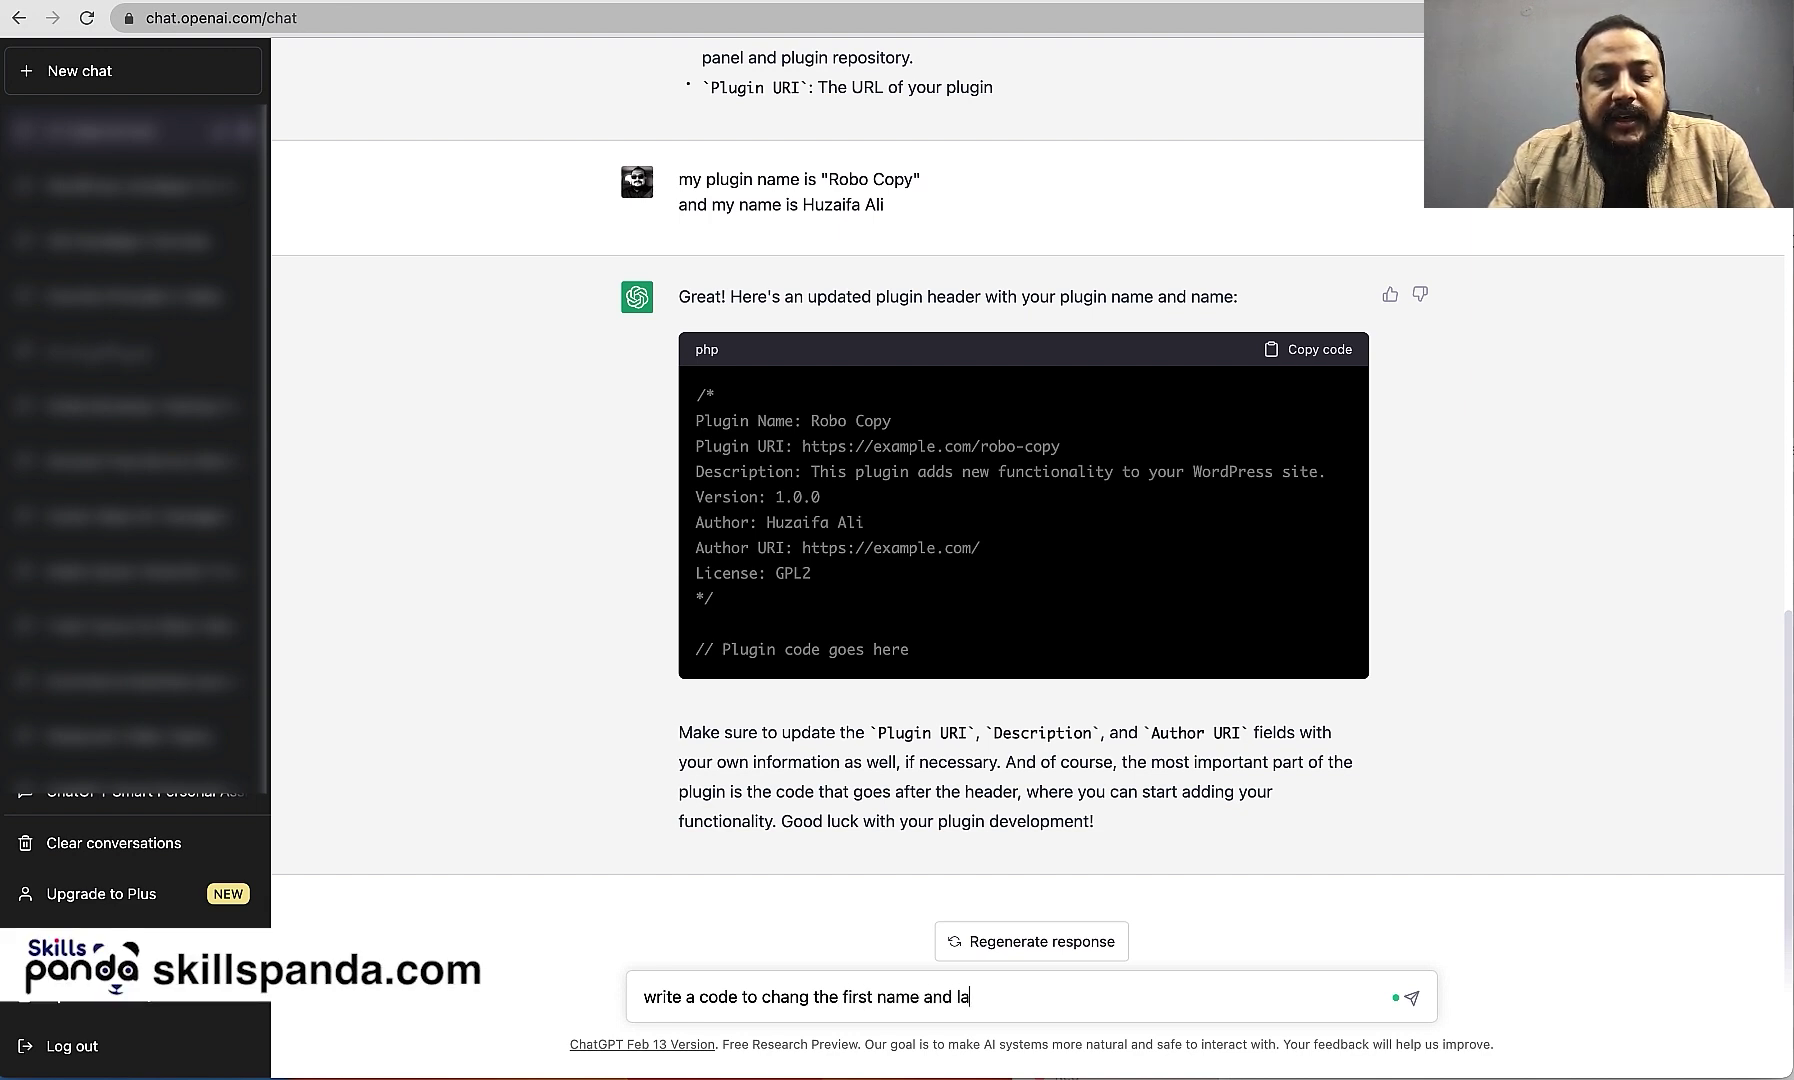
type("st name field labels on WooCommerce Checkout page.")
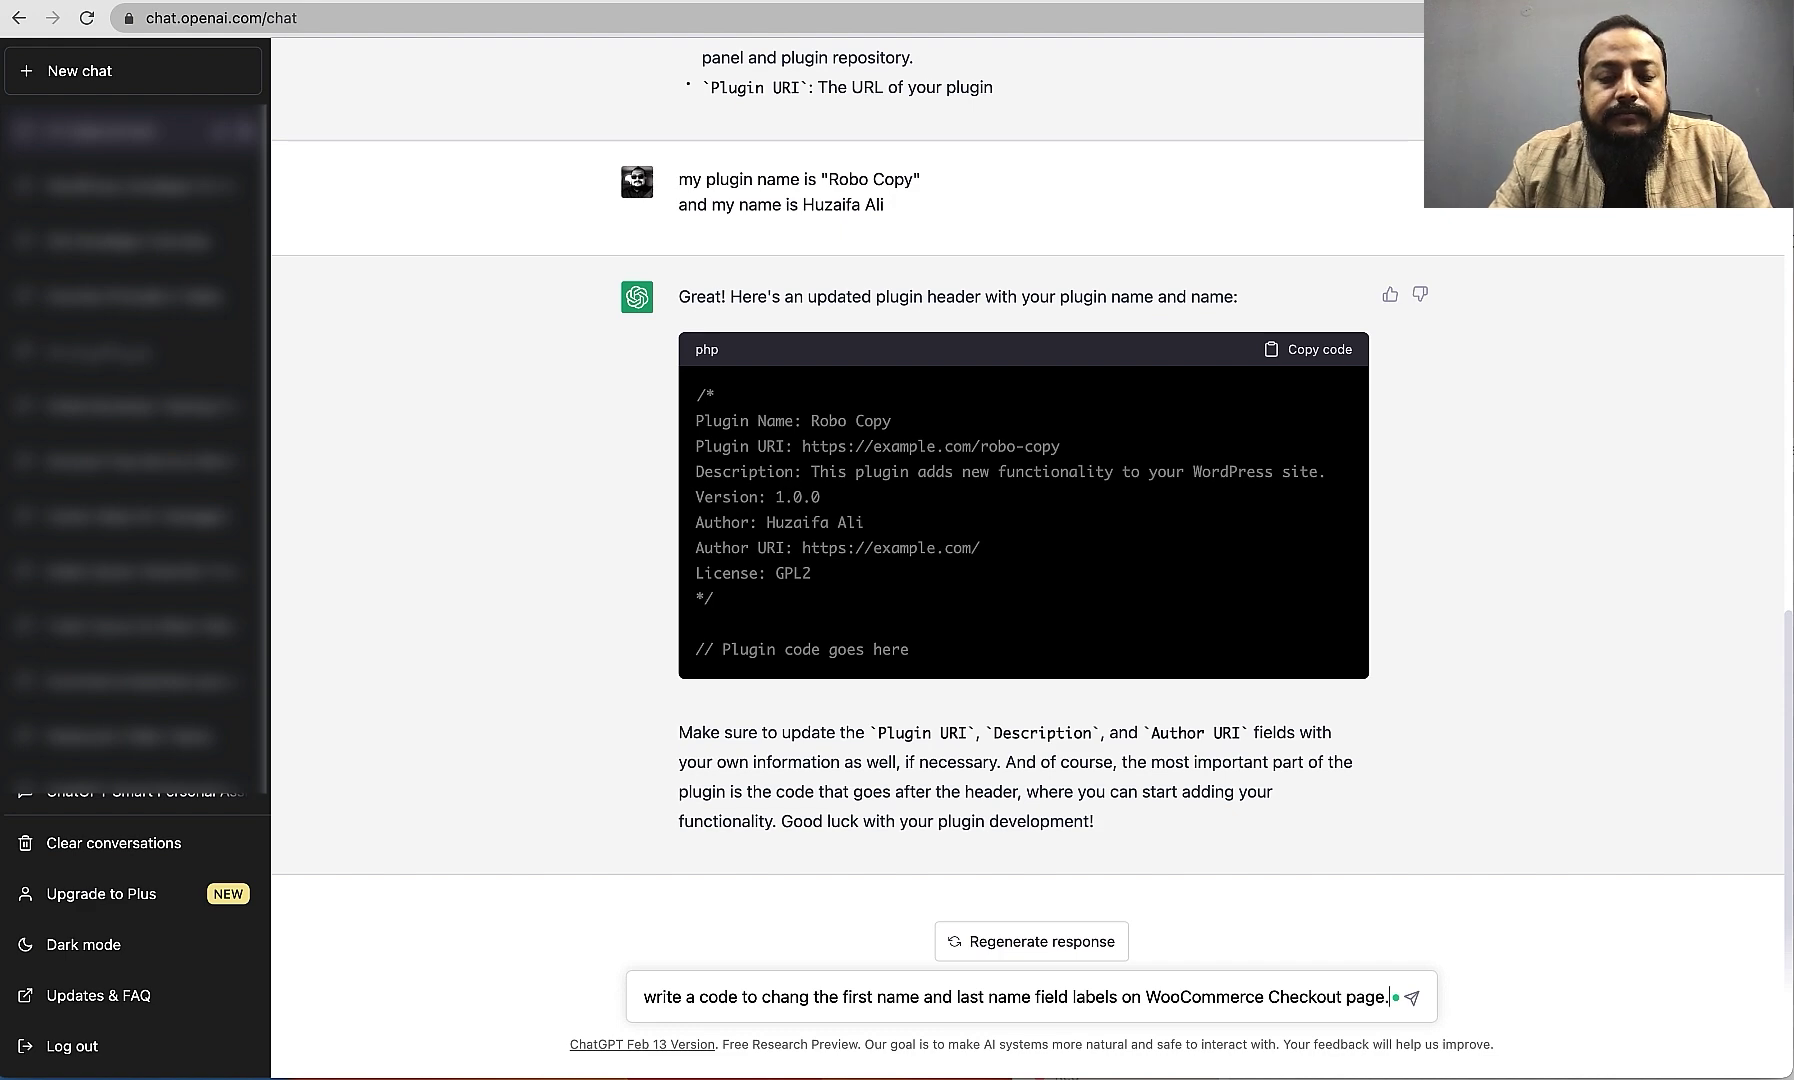
Step: Send the request for code renaming WooCommerce checkout first and last name labels
key("Return")
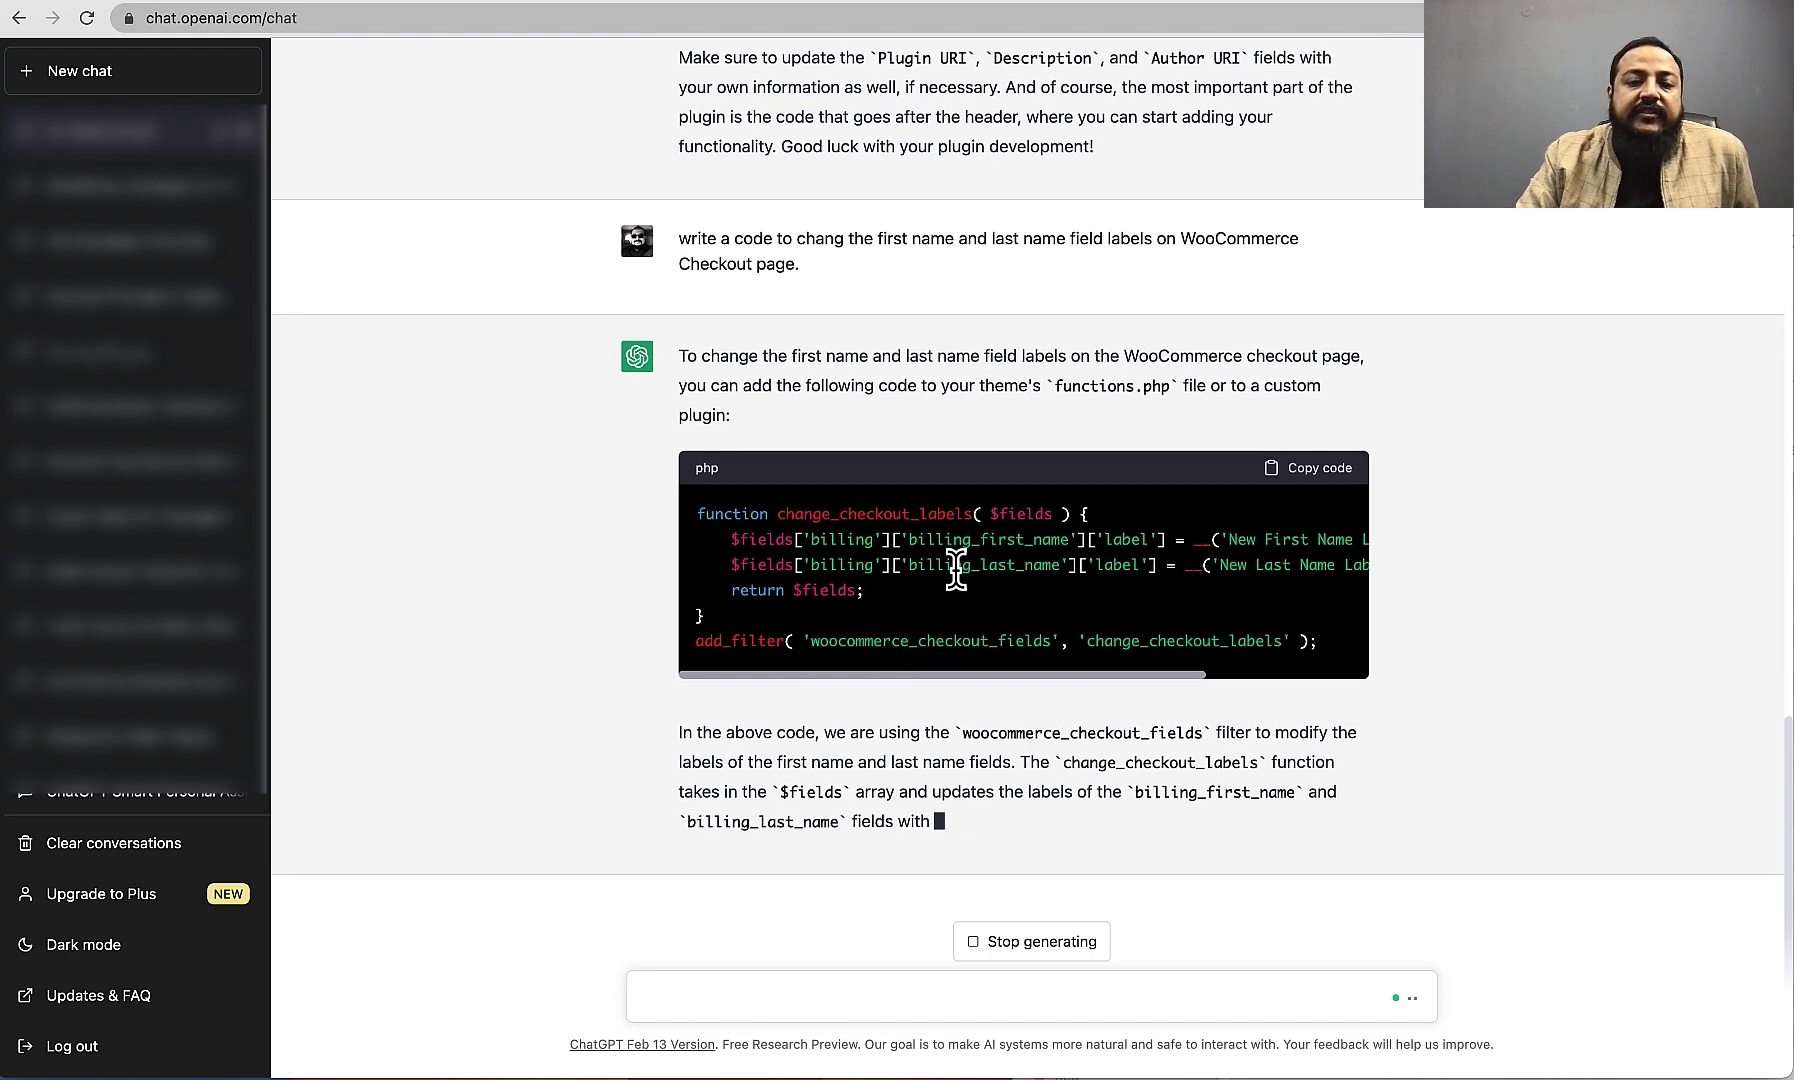
Step: Read through the change_checkout_labels PHP code as the answer completes
left_click_drag(954, 530, 1069, 537)
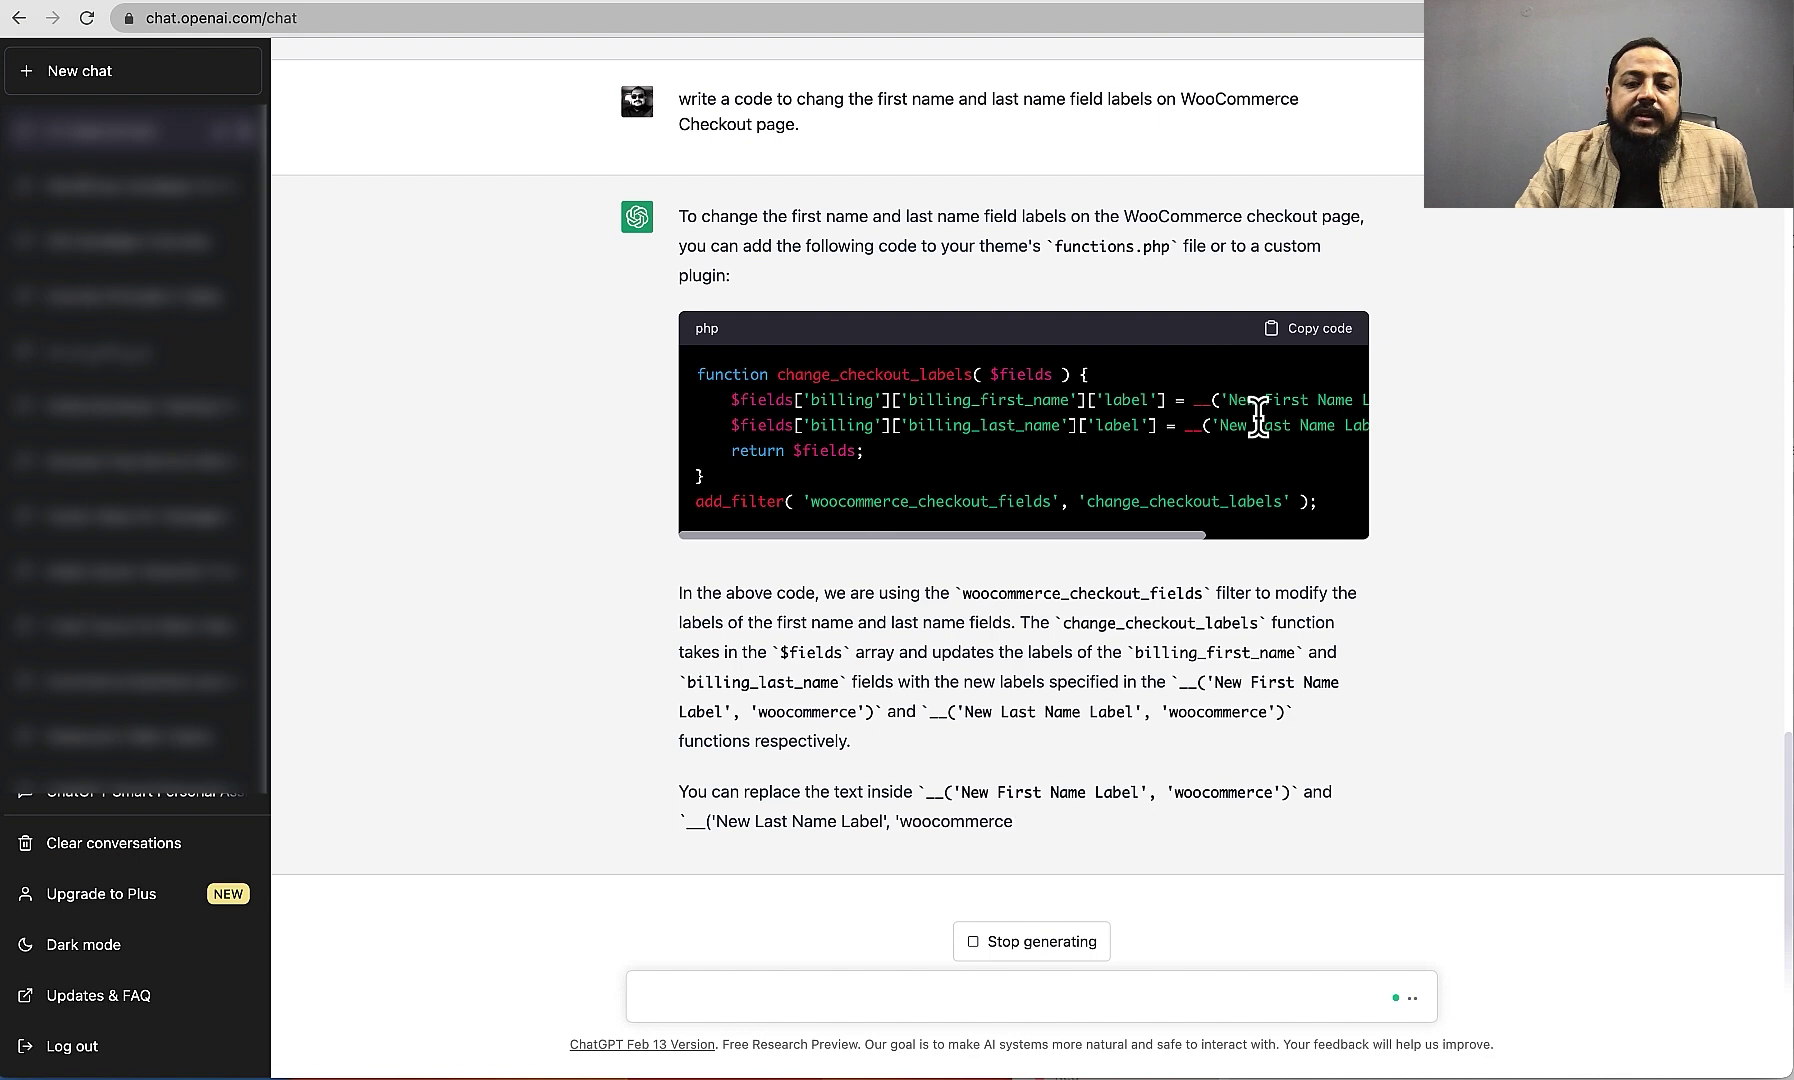
mouse_move(1248, 400)
left_mouse_down()
mouse_move(1270, 400)
mouse_move(1173, 417)
left_mouse_up()
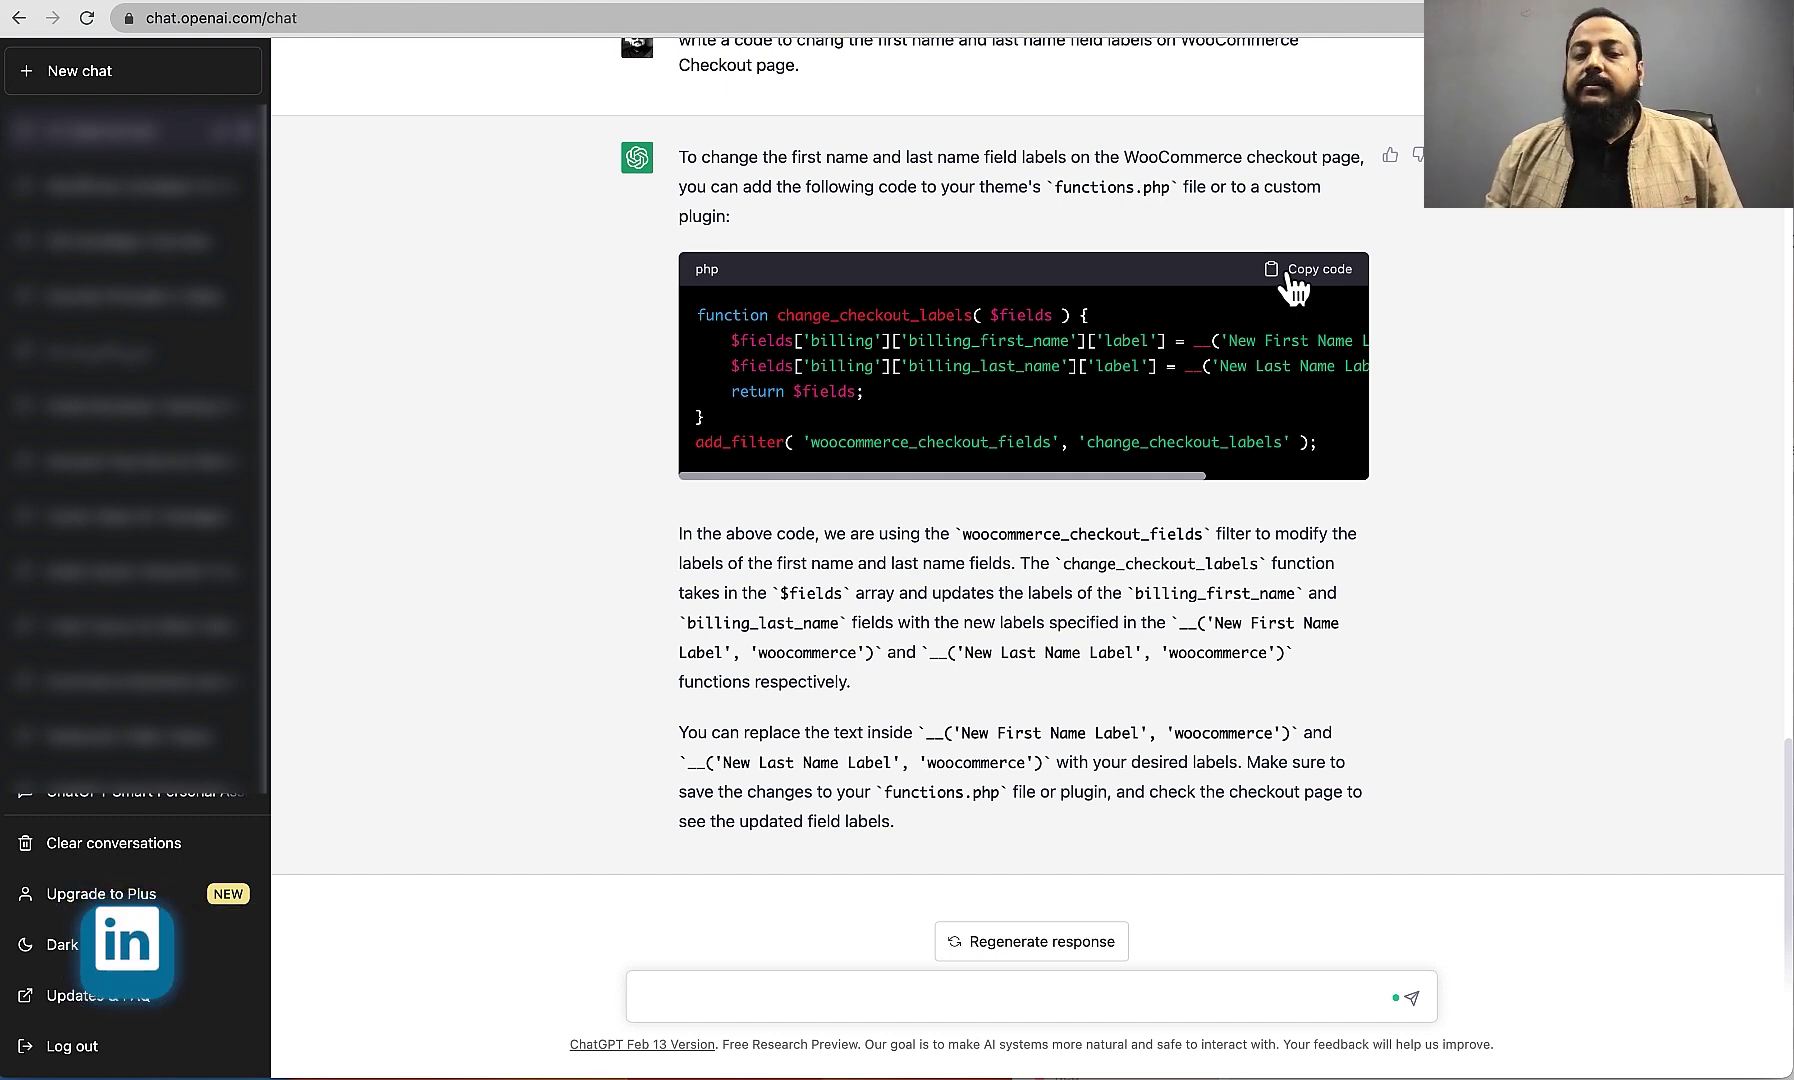
left_click(843, 985)
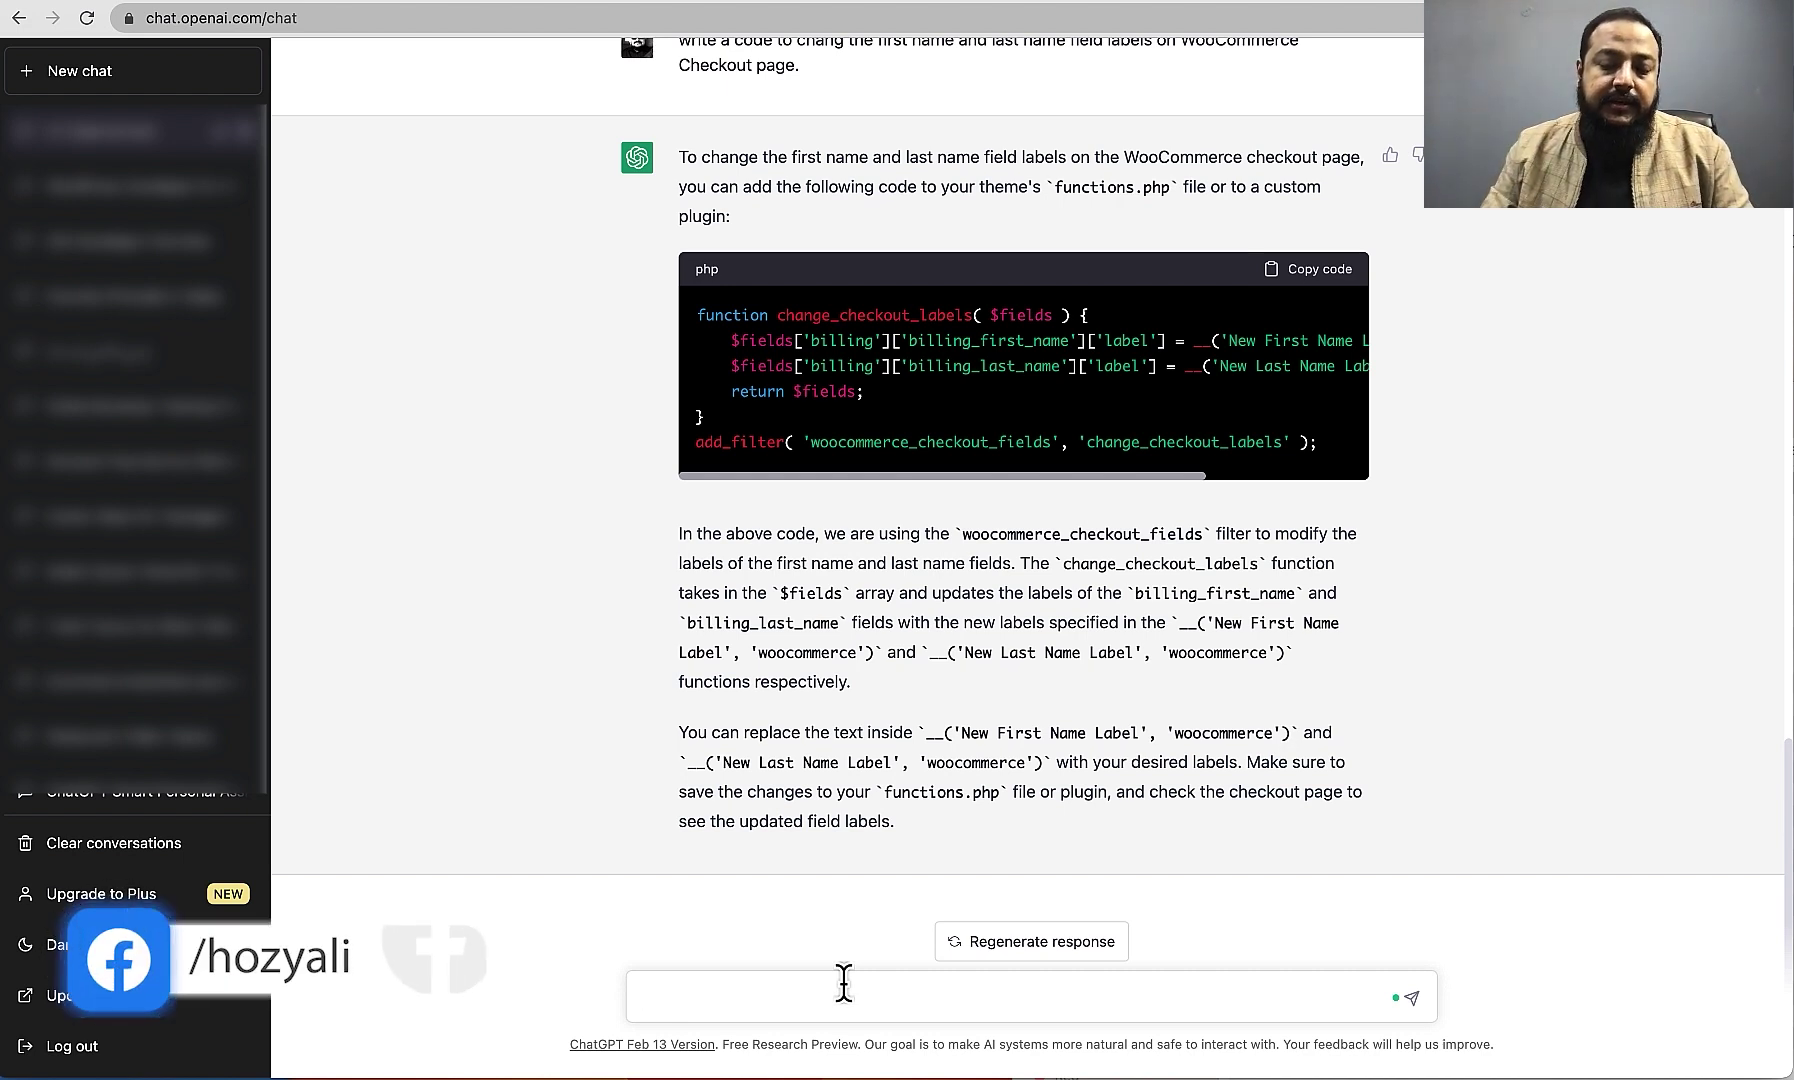
Step: Request an HTML code block with a large header for an education website
type("write an html code block showing a large header on the website")
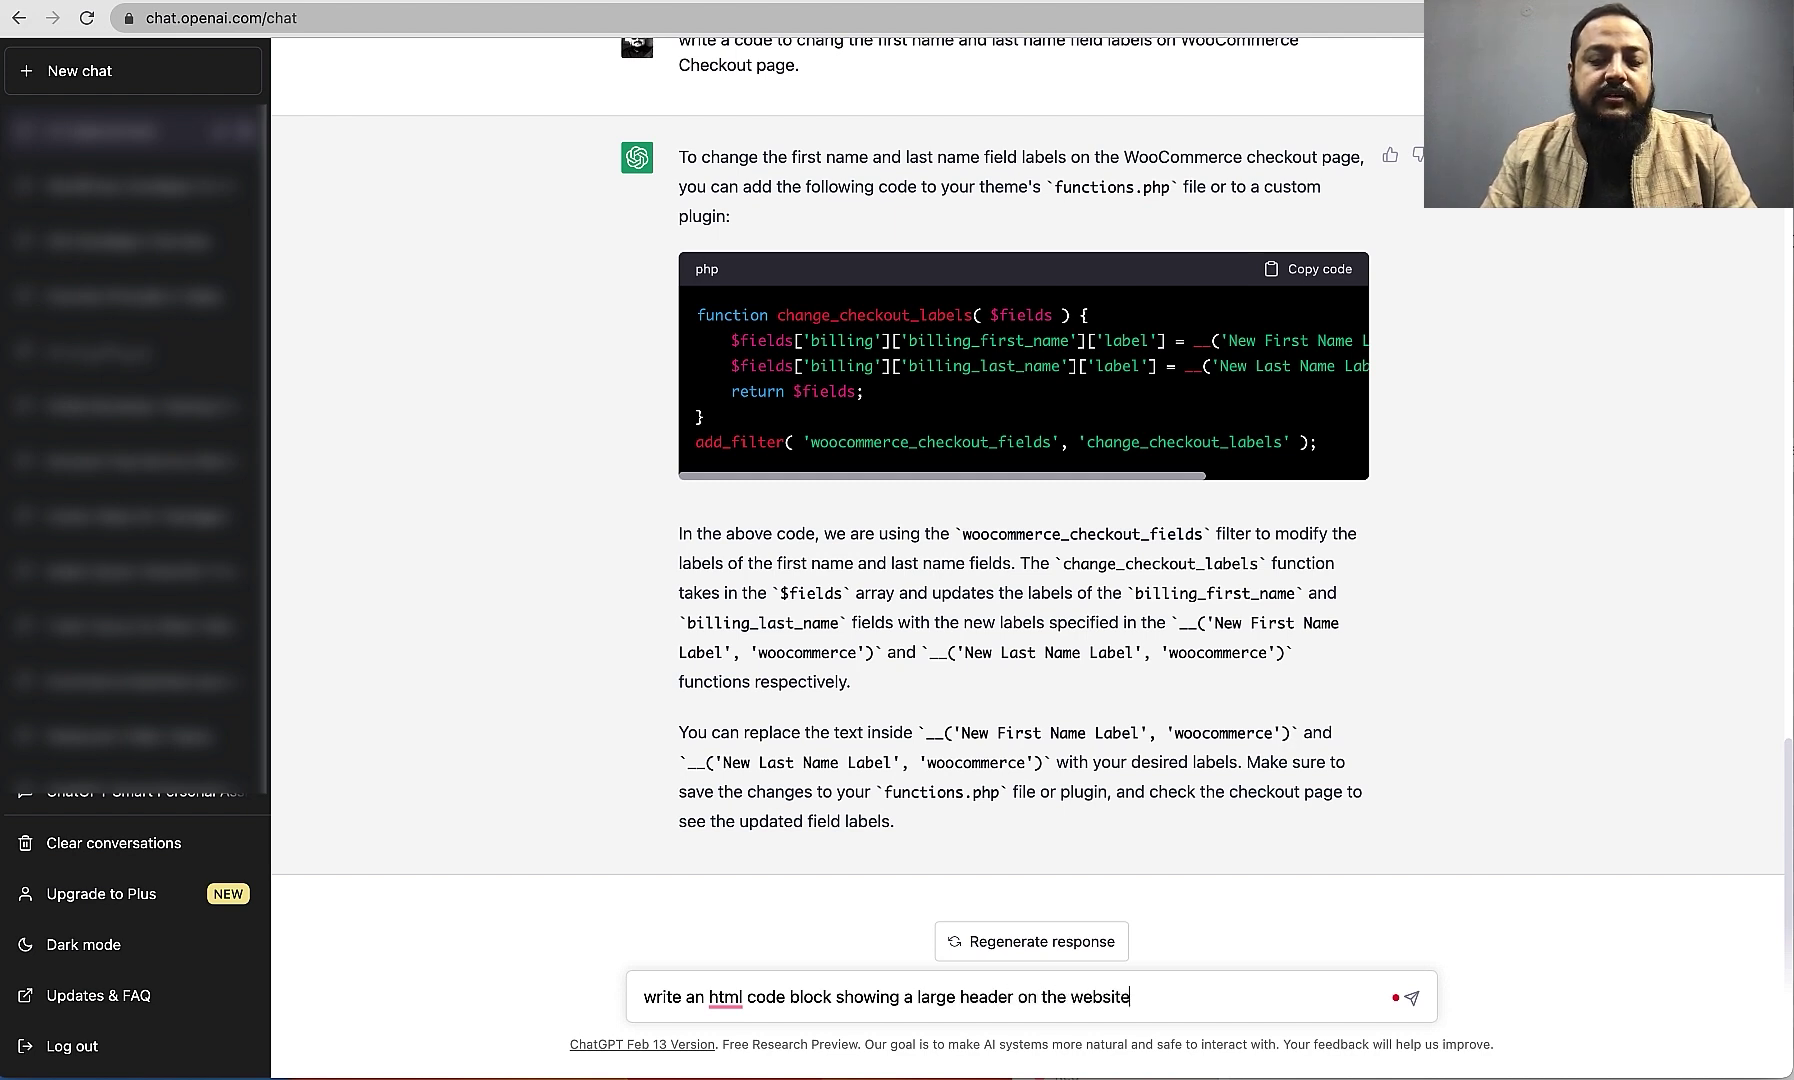
key("BackSpace")
key("BackSpace")
key("BackSpace")
type("my")
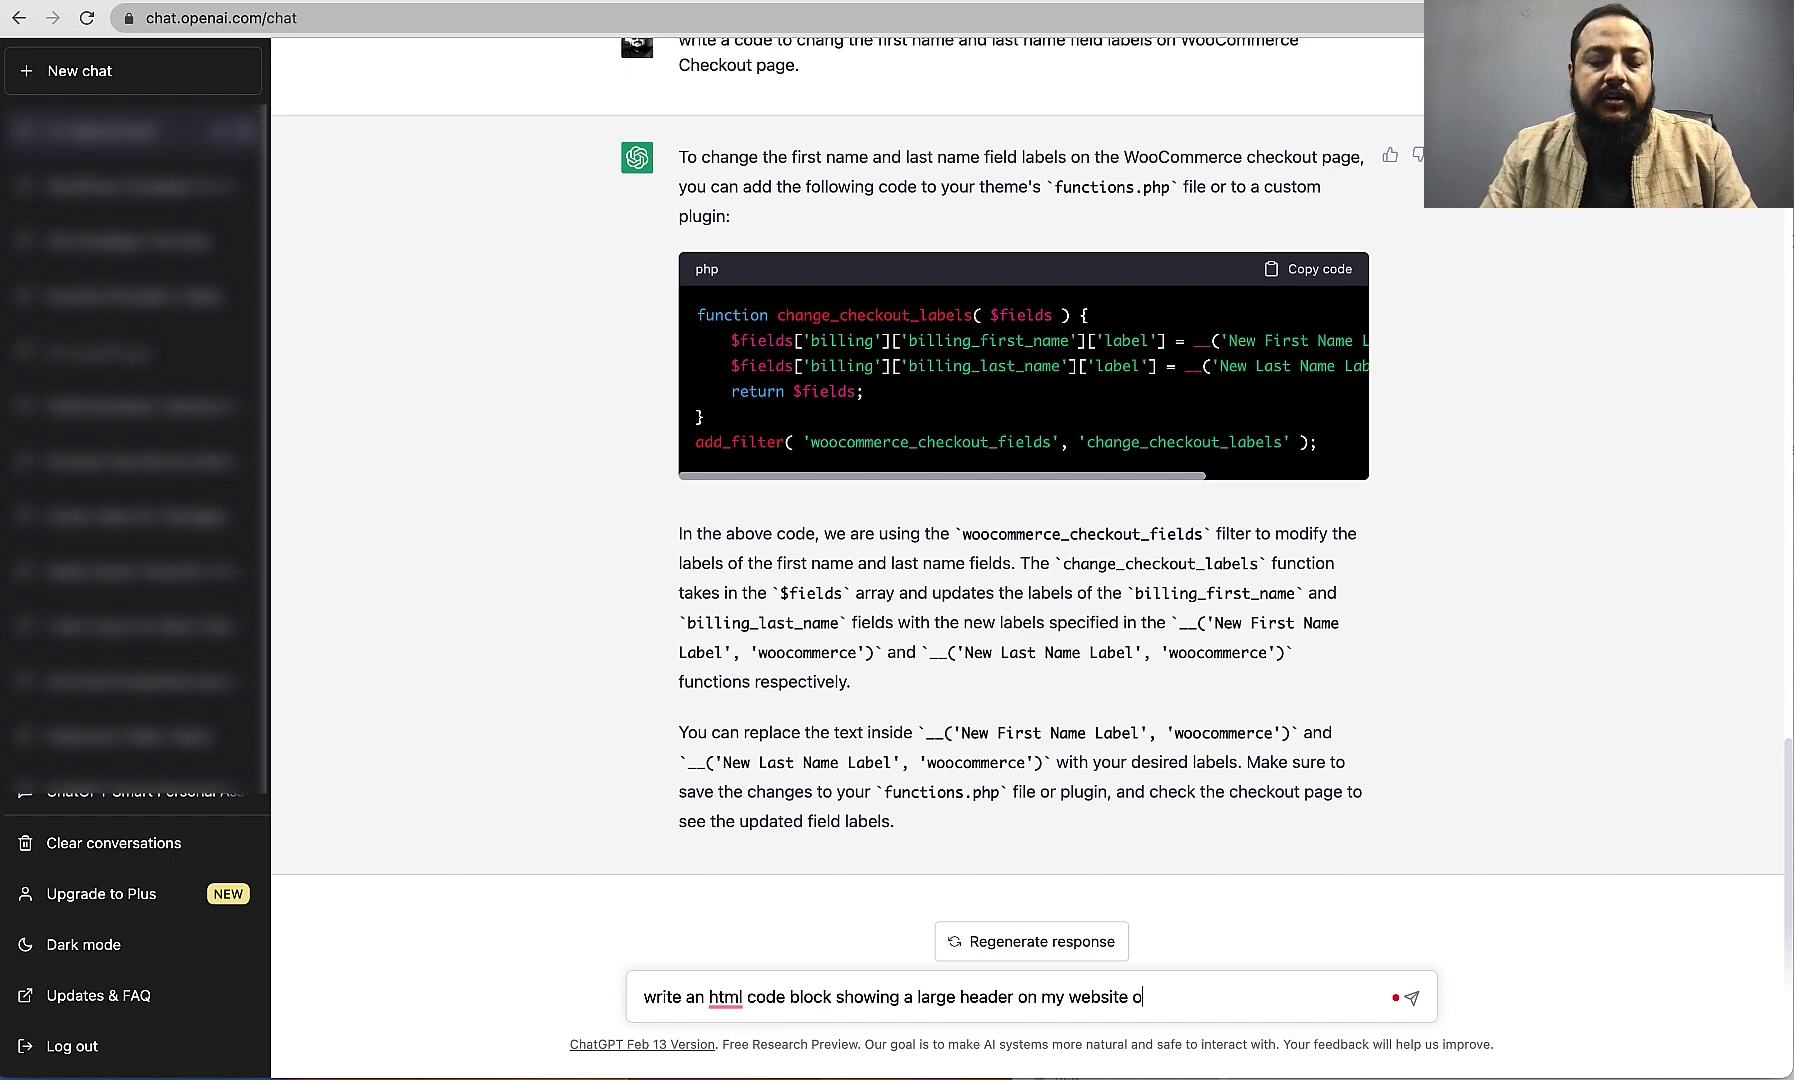
type("f")
key("BackSpace")
key("BackSpace")
key("BackSpace")
key("BackSpace")
type("education web")
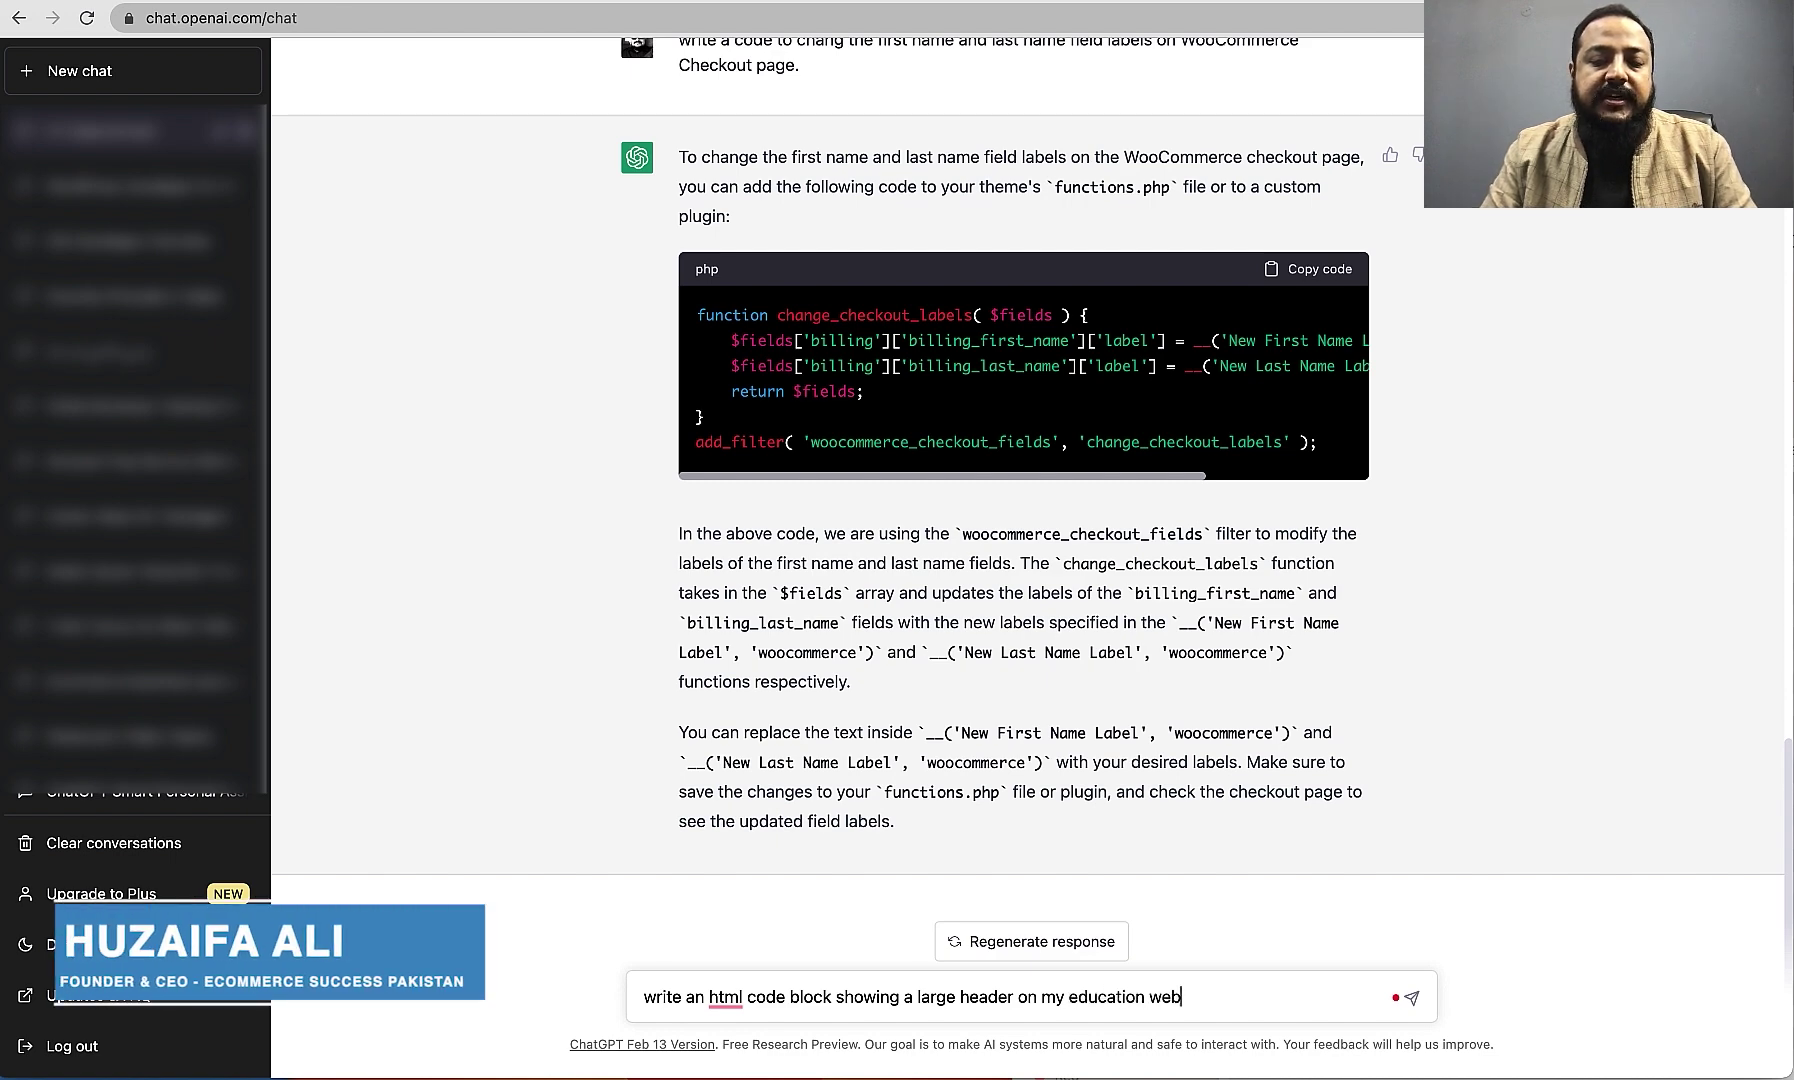
type("site.")
key("Return")
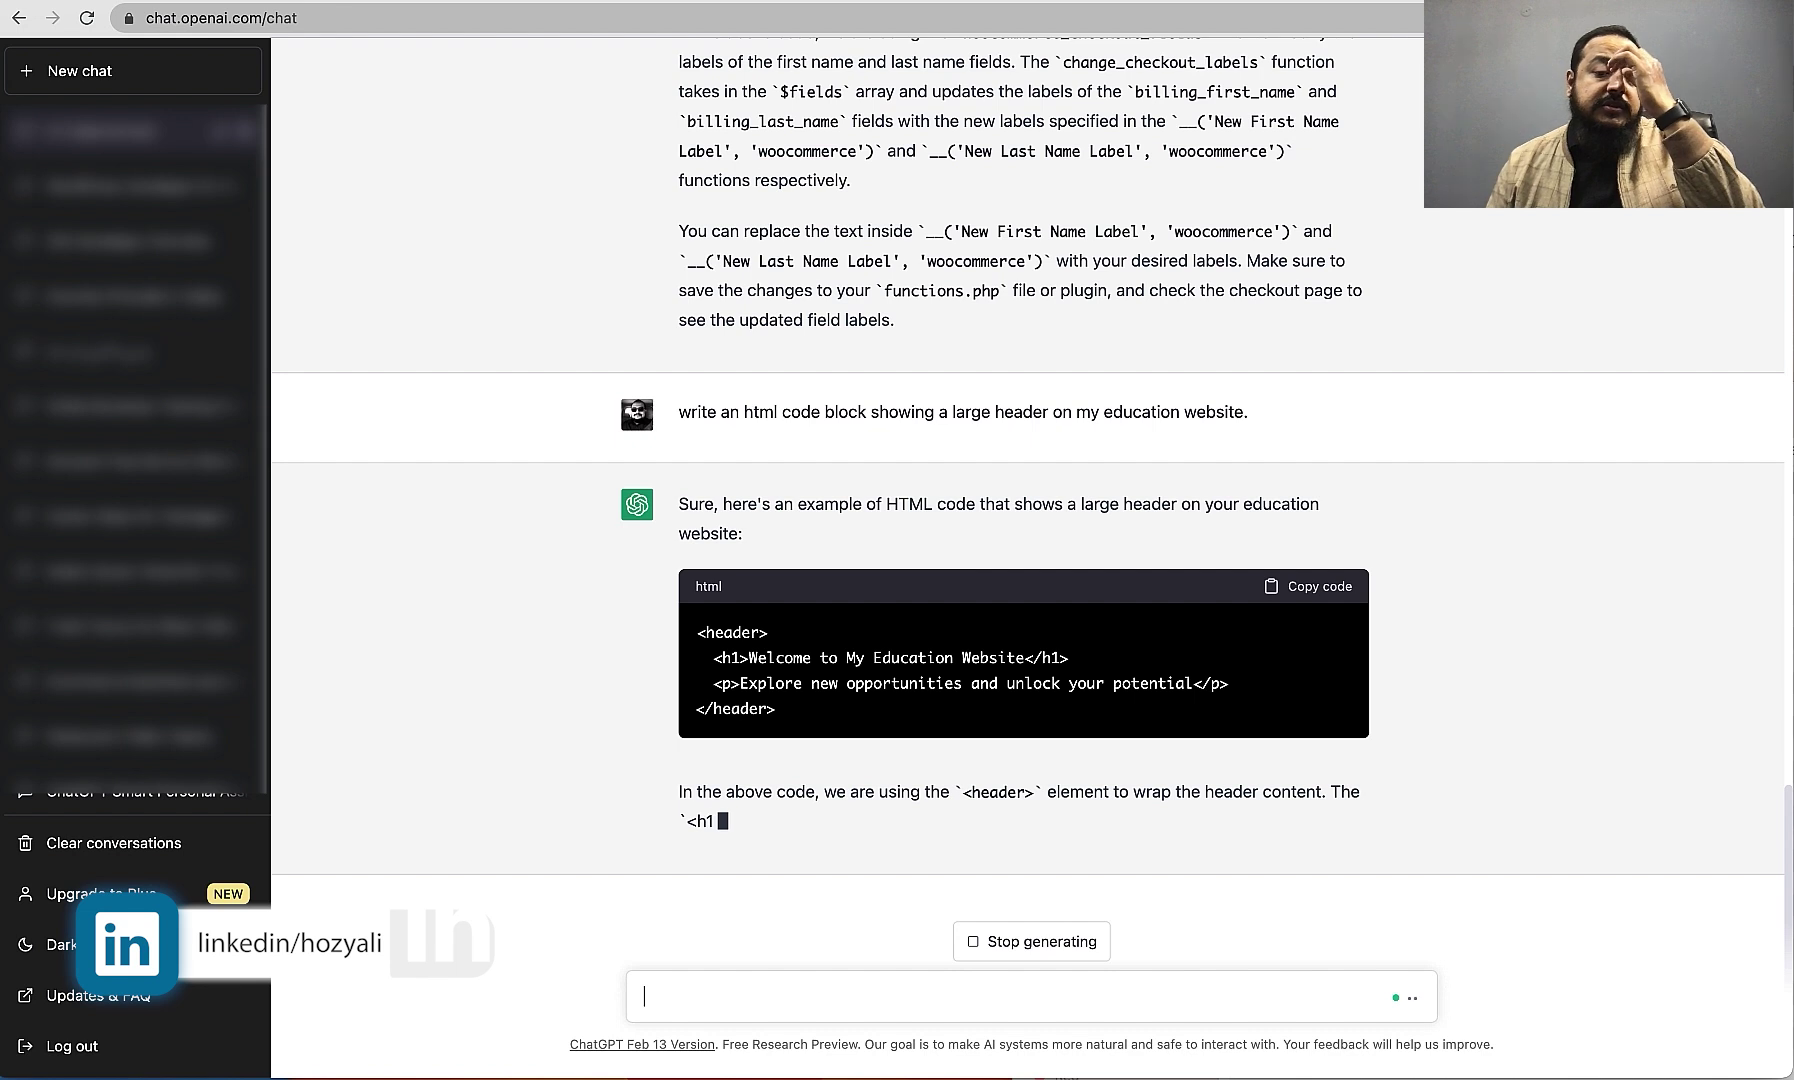
Step: Stop the header reply mid-explanation and start writing the next prompt
left_click(1000, 950)
left_click(964, 990)
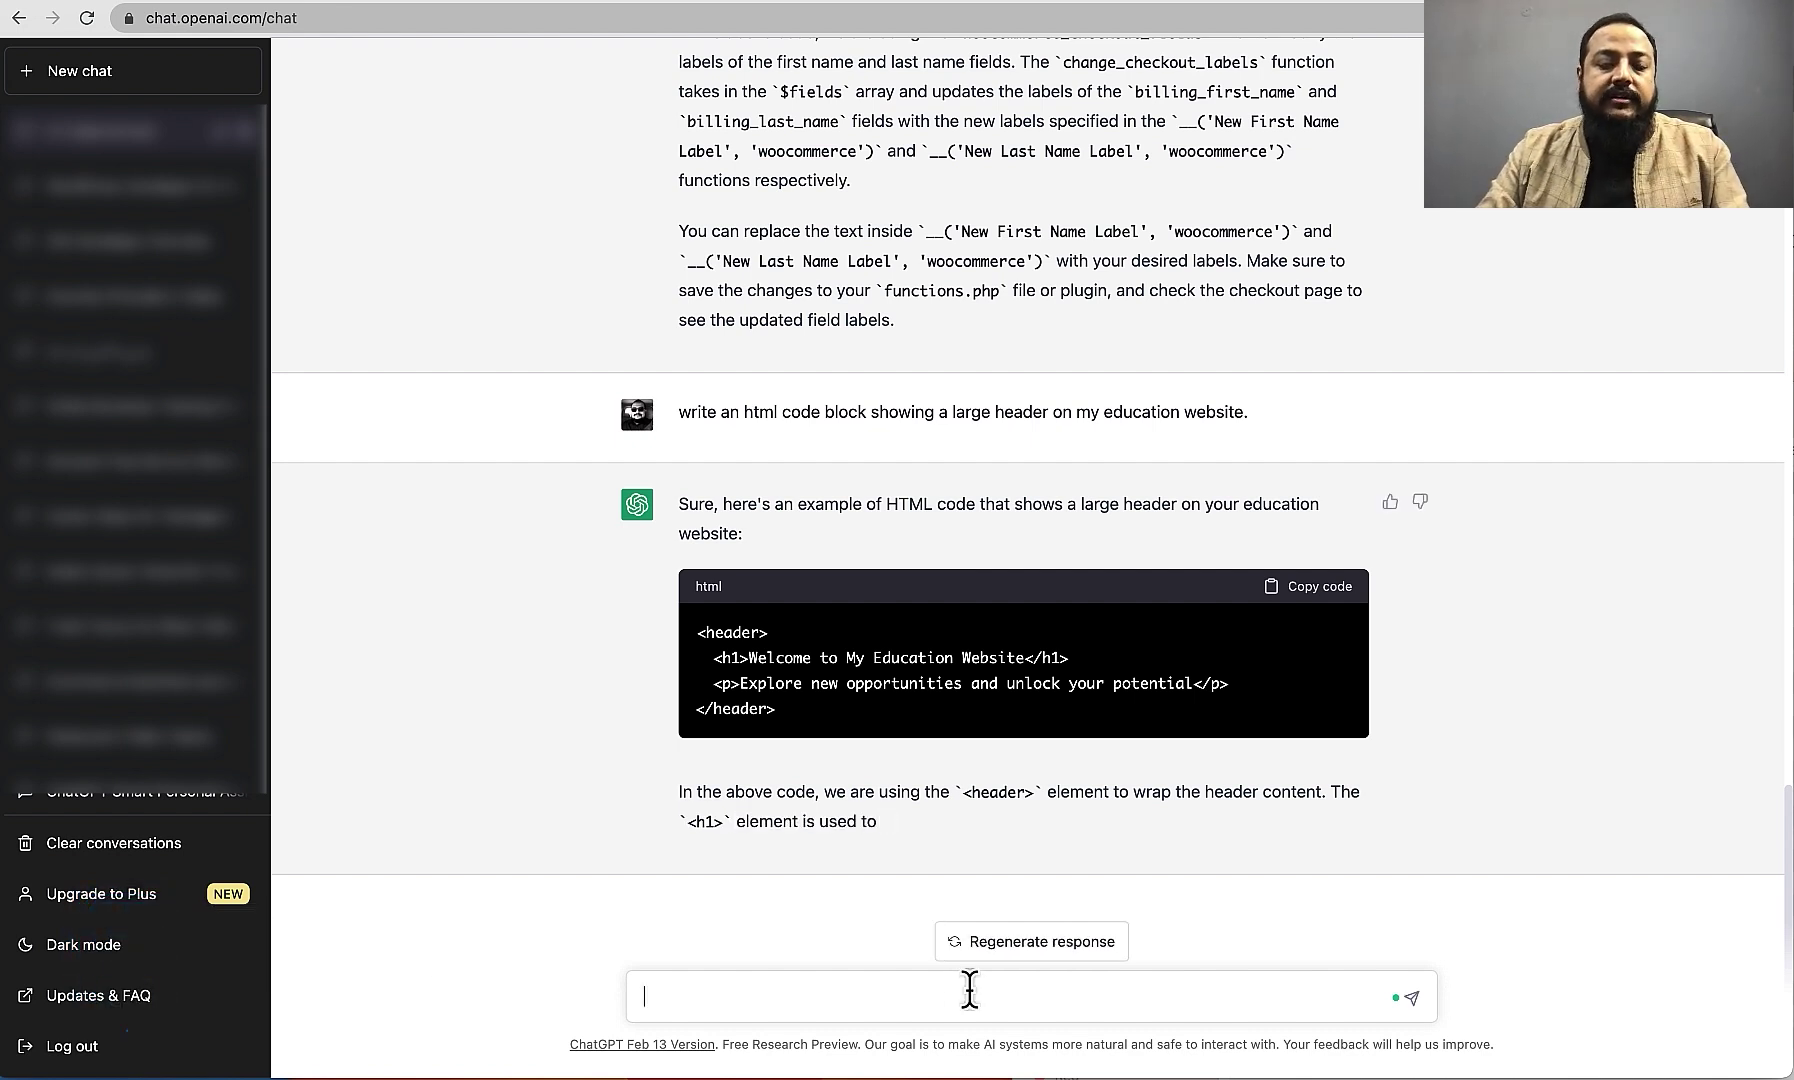
type("wri")
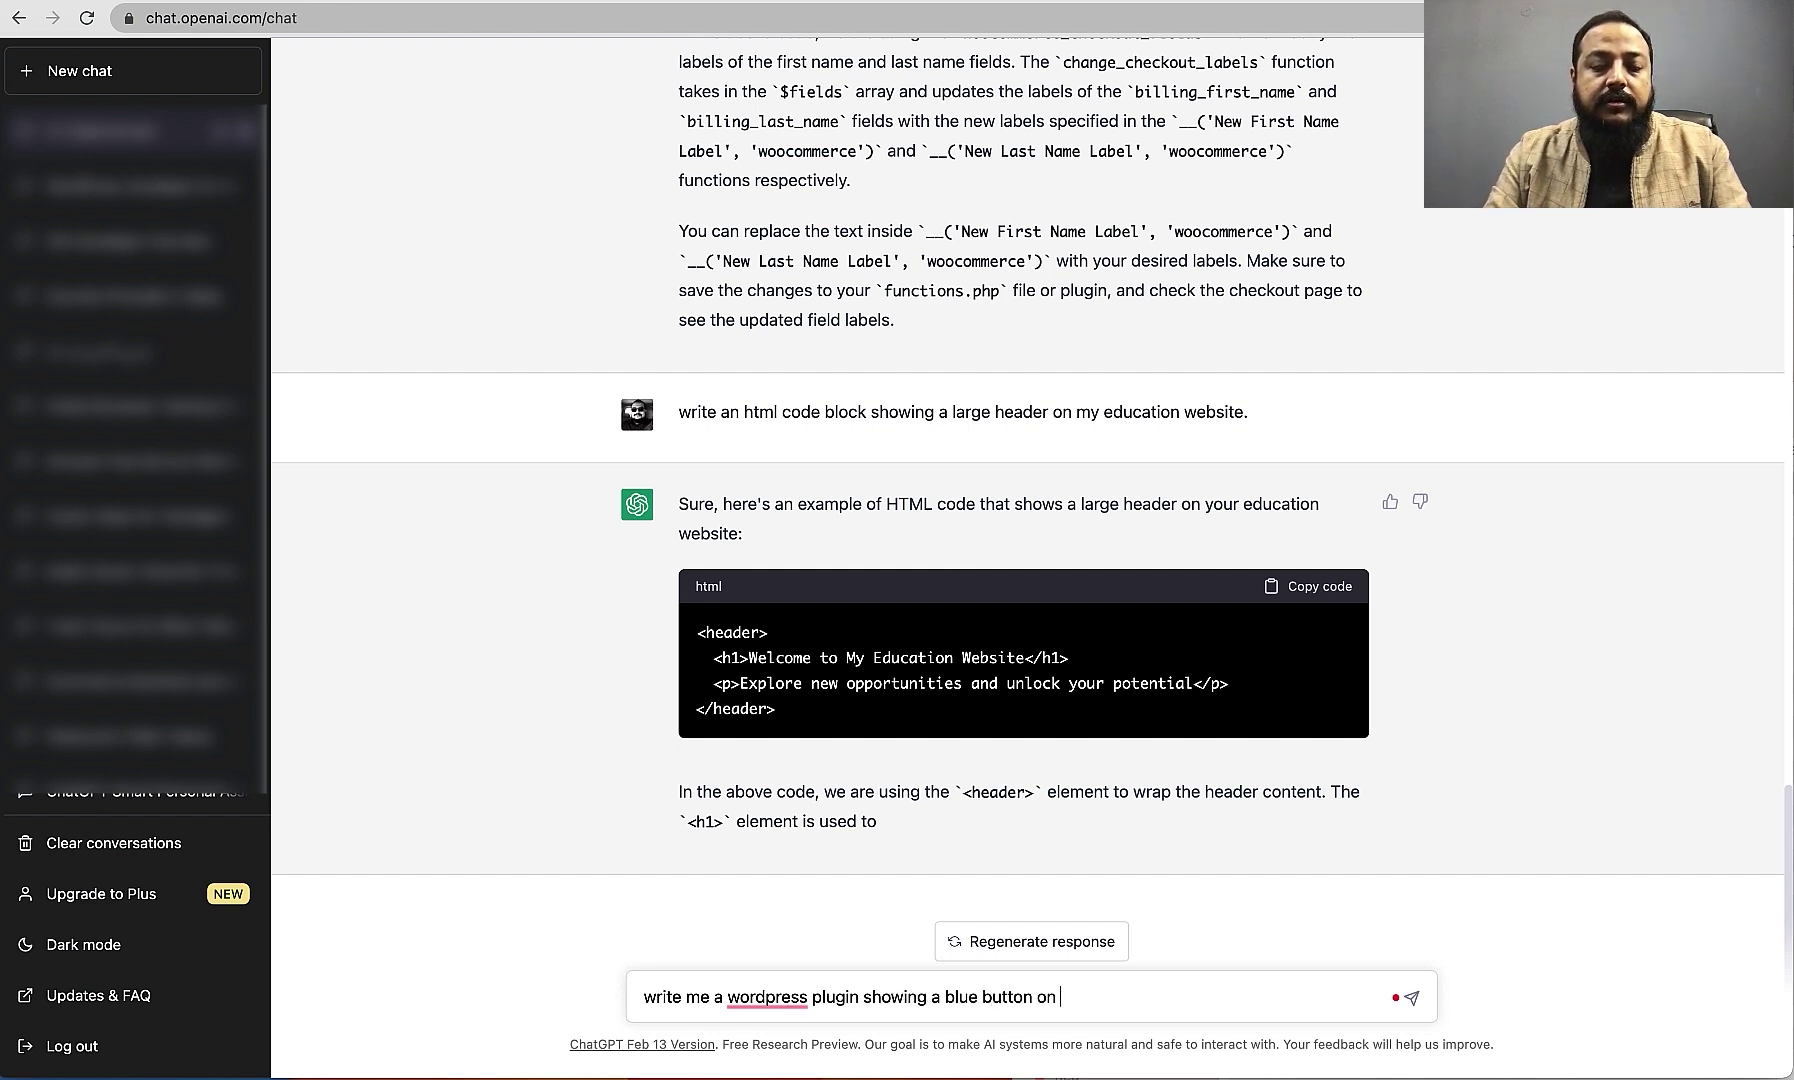
Step: Request a plugin adding a blue "Hello, How are you doing today?" homepage-link button to all blog posts
type("al")
type("l the bl")
type("og posts. The button text shoul")
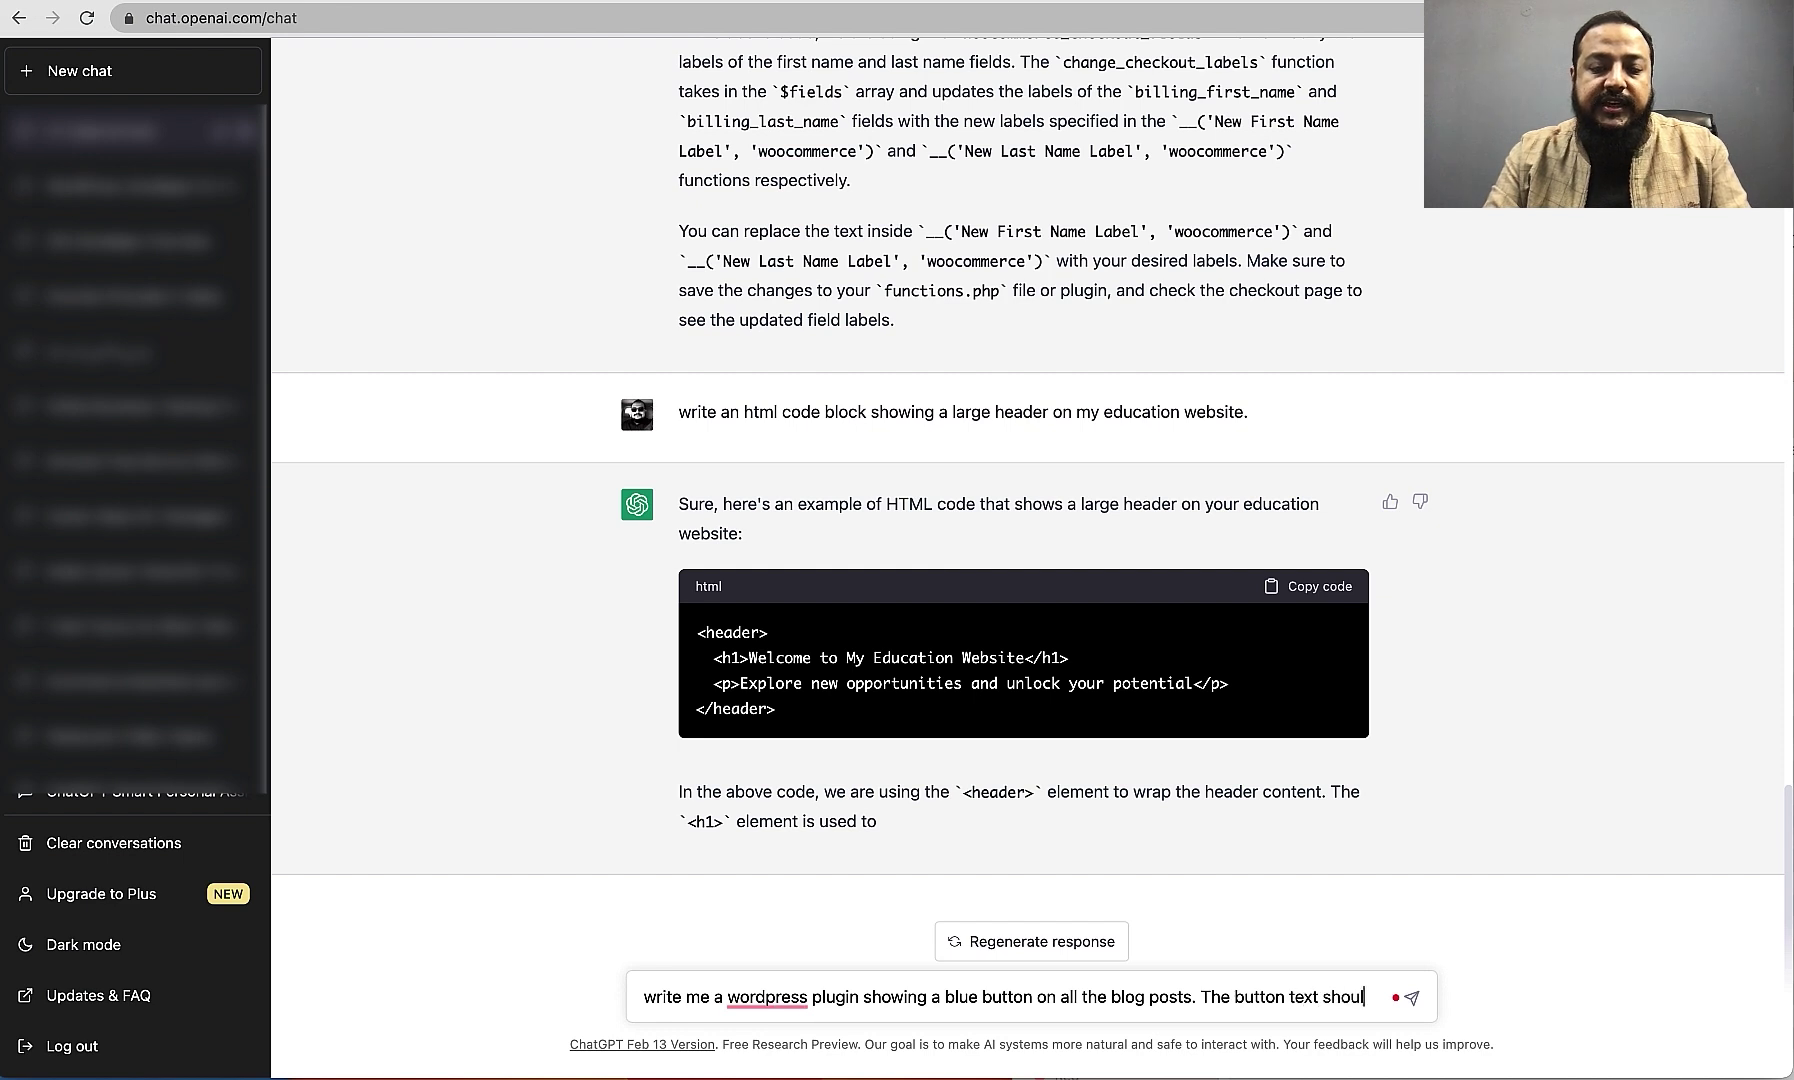
type("d say \"Hello,")
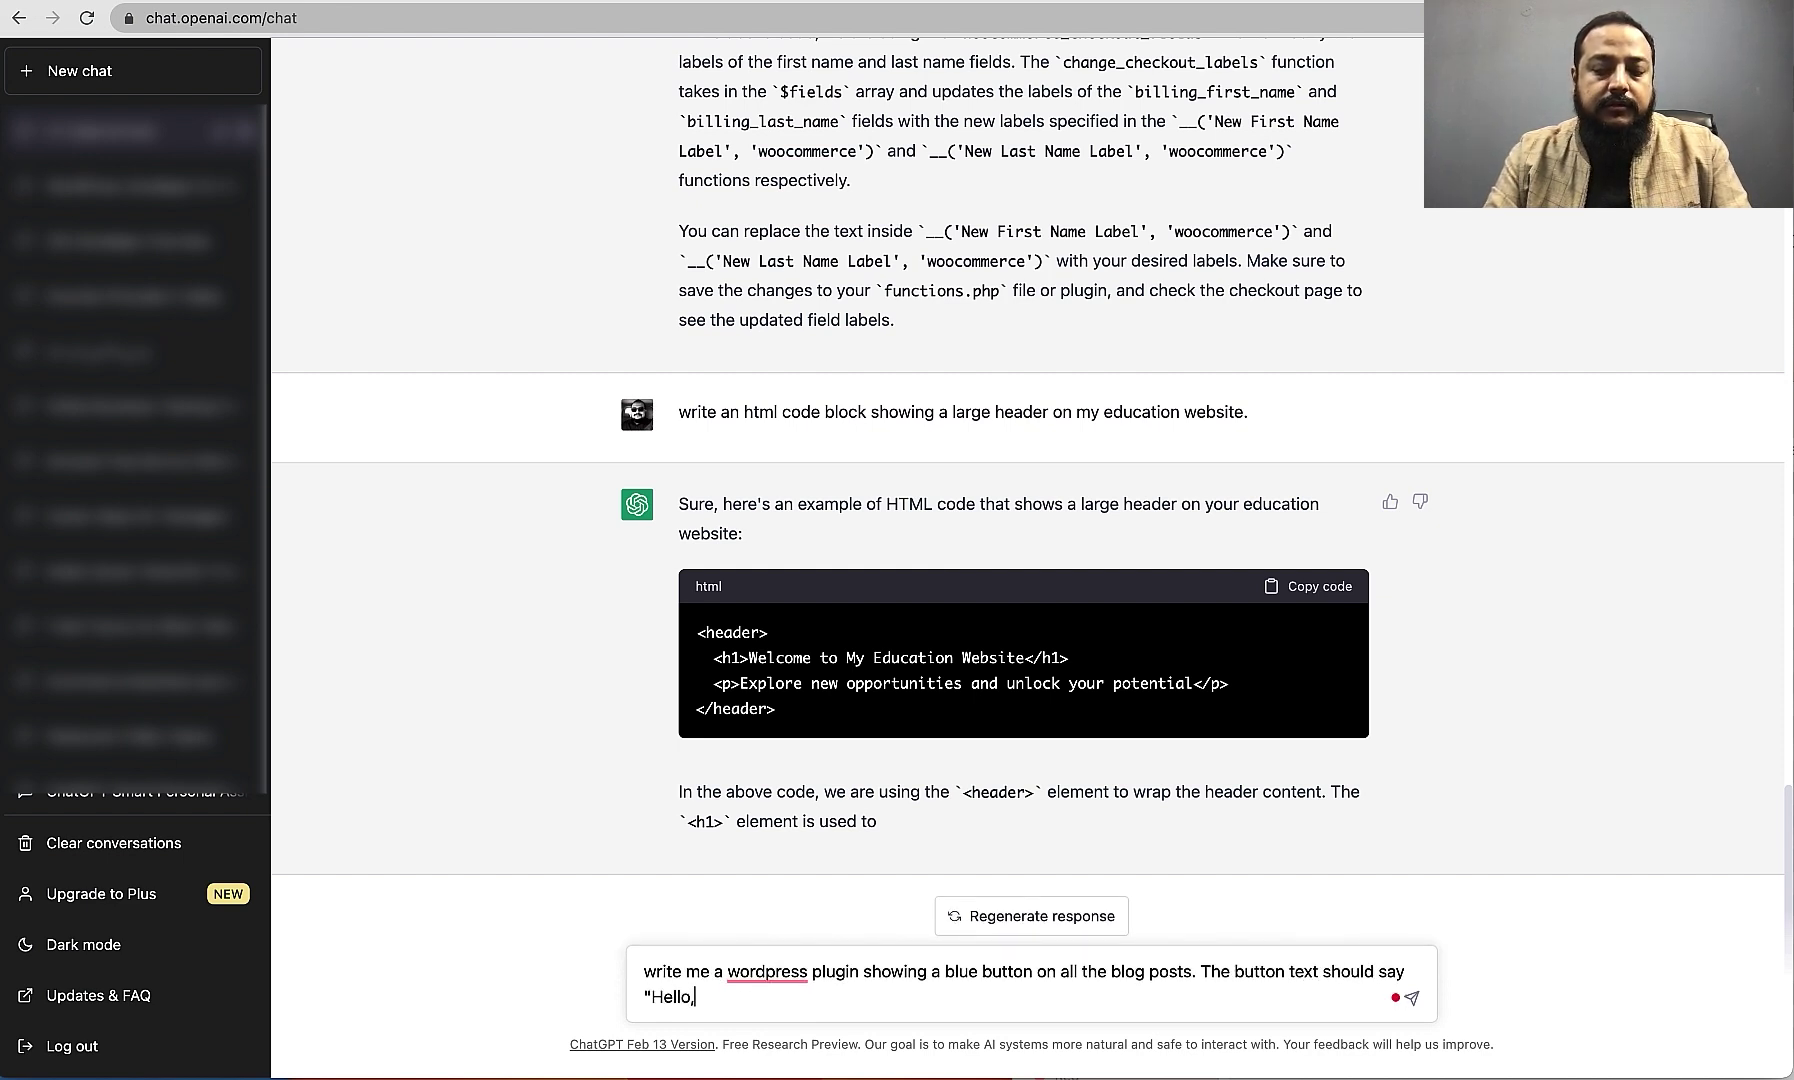
type("doing ")
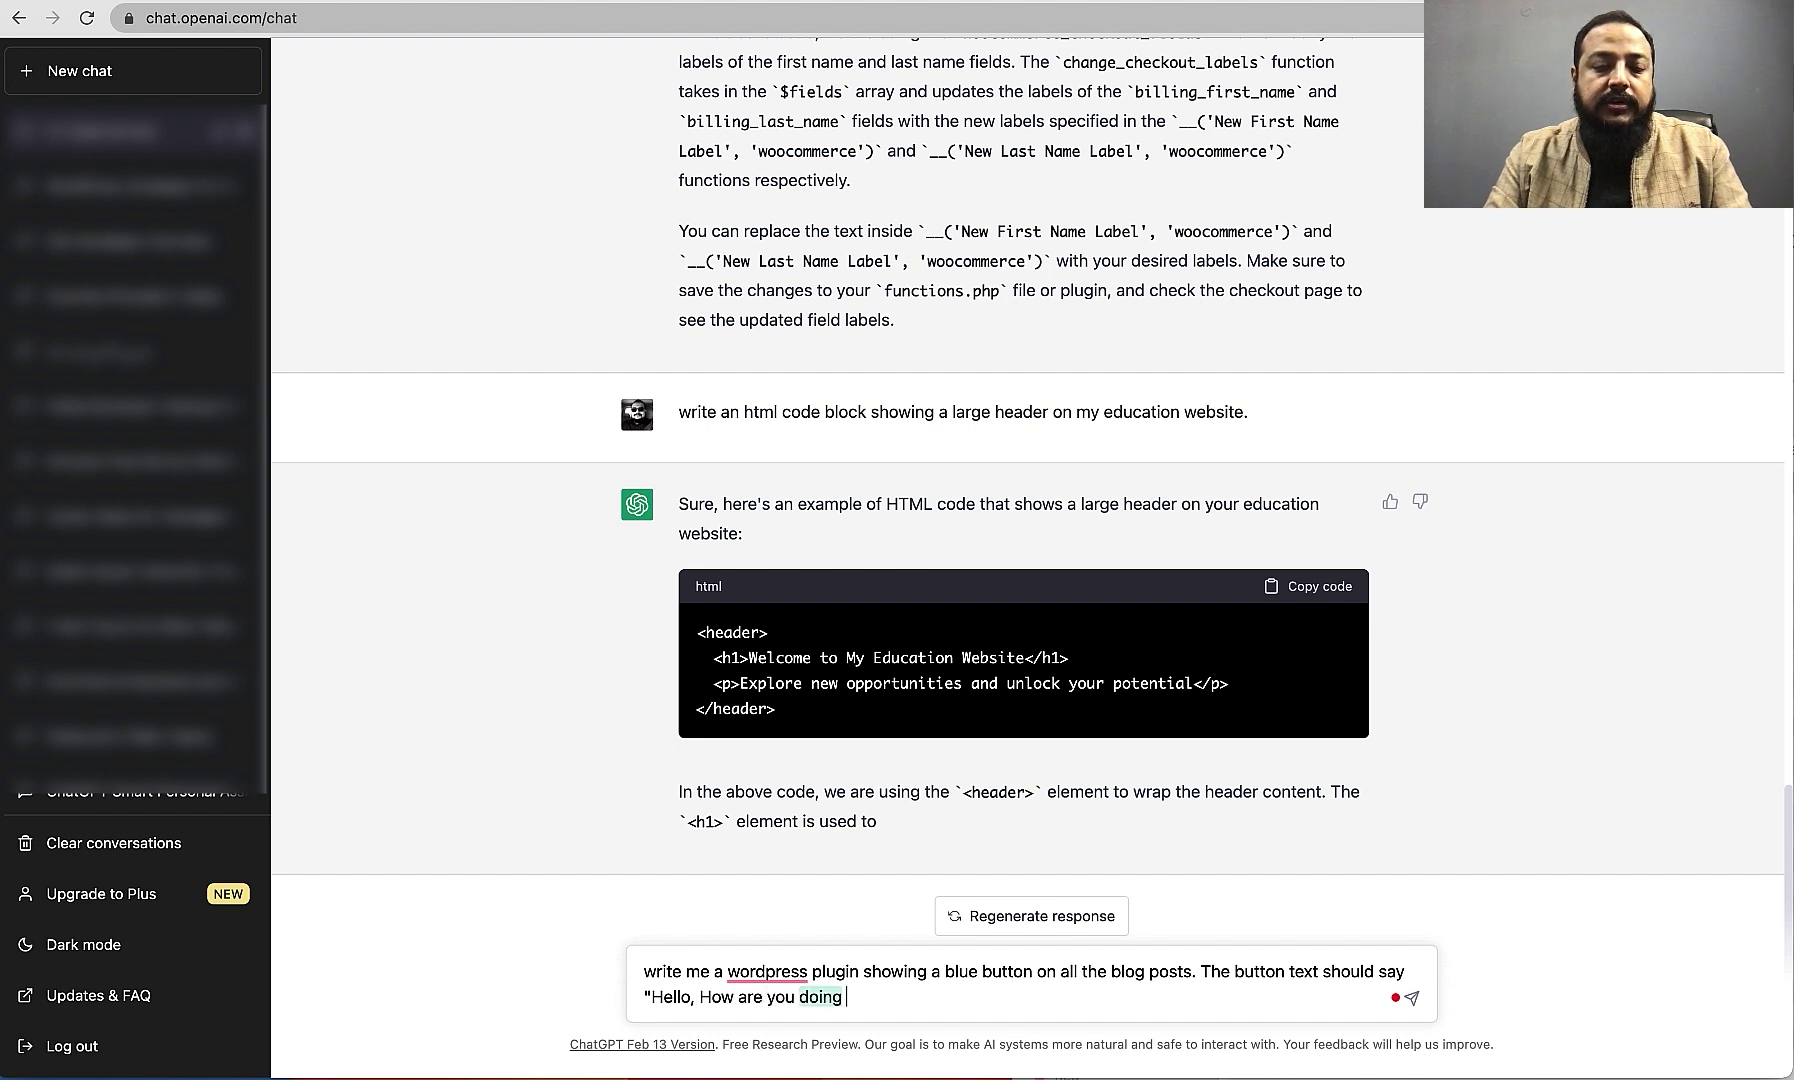
type("to")
type("day?\"")
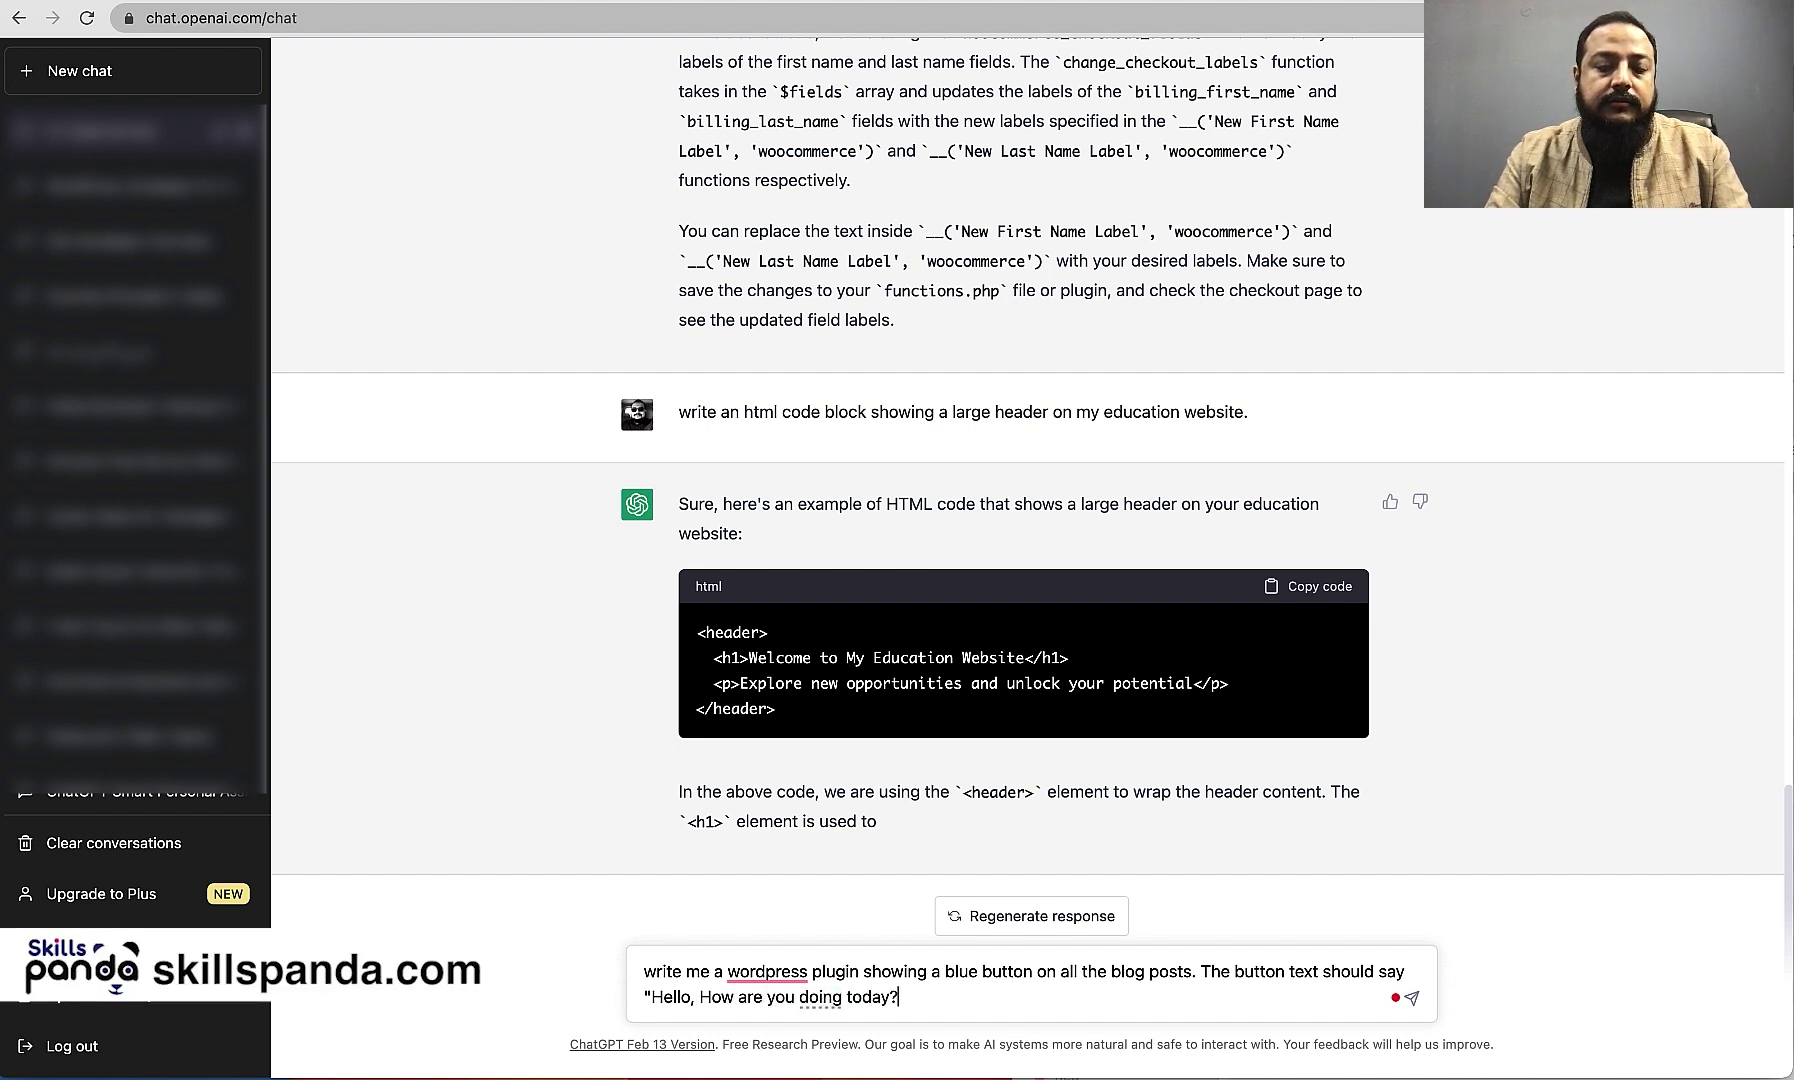
key("shift+Return")
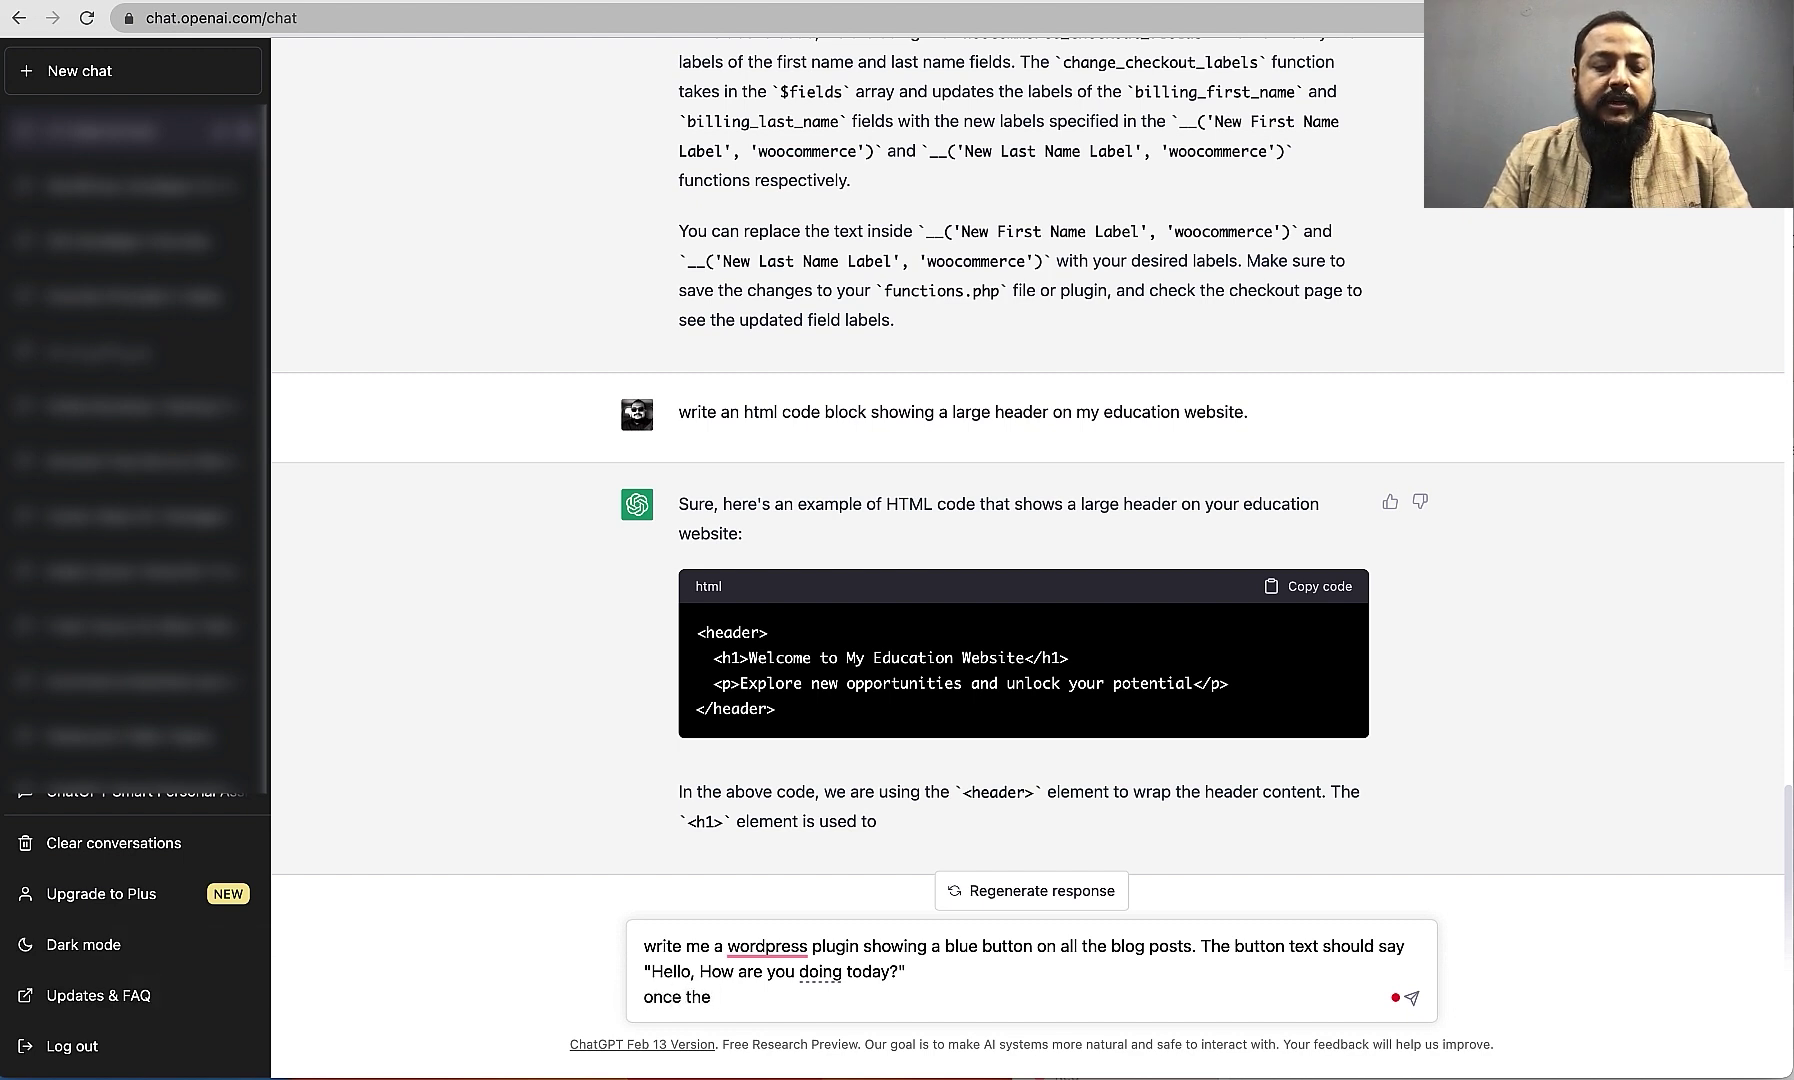
type("ked")
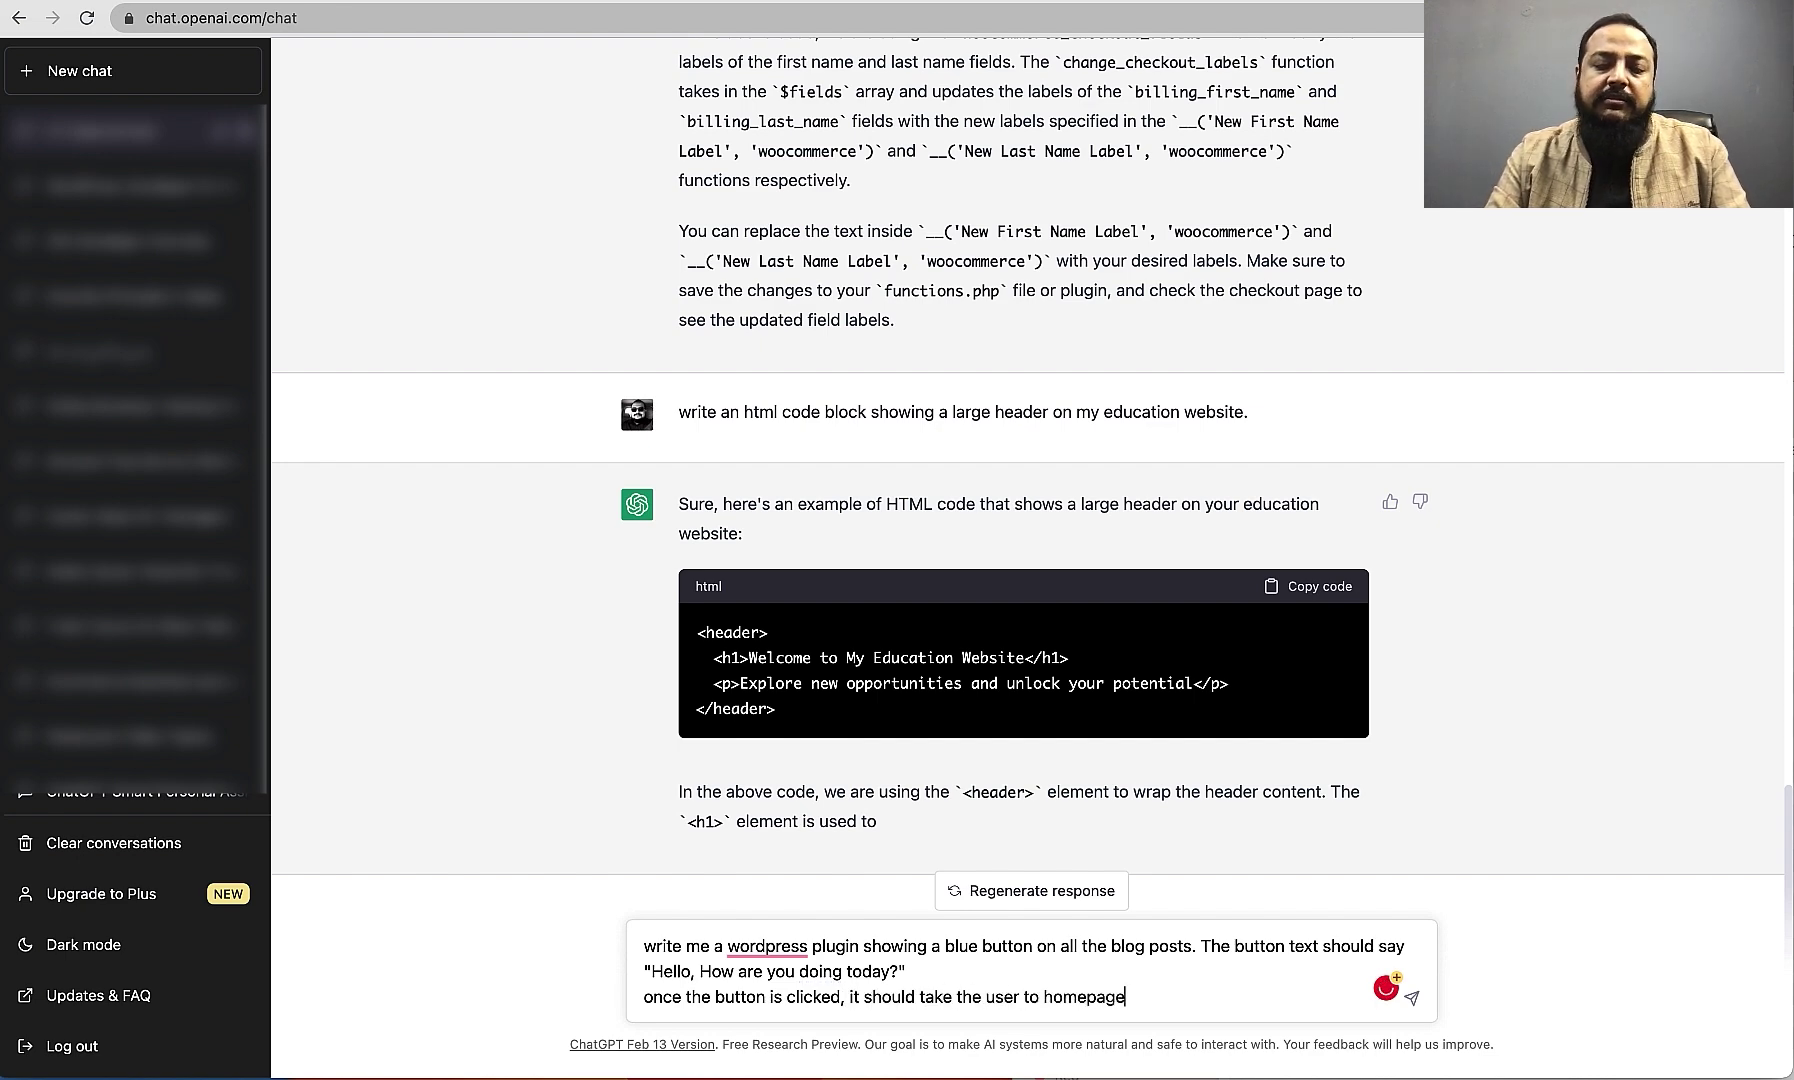
type(".")
key("Return")
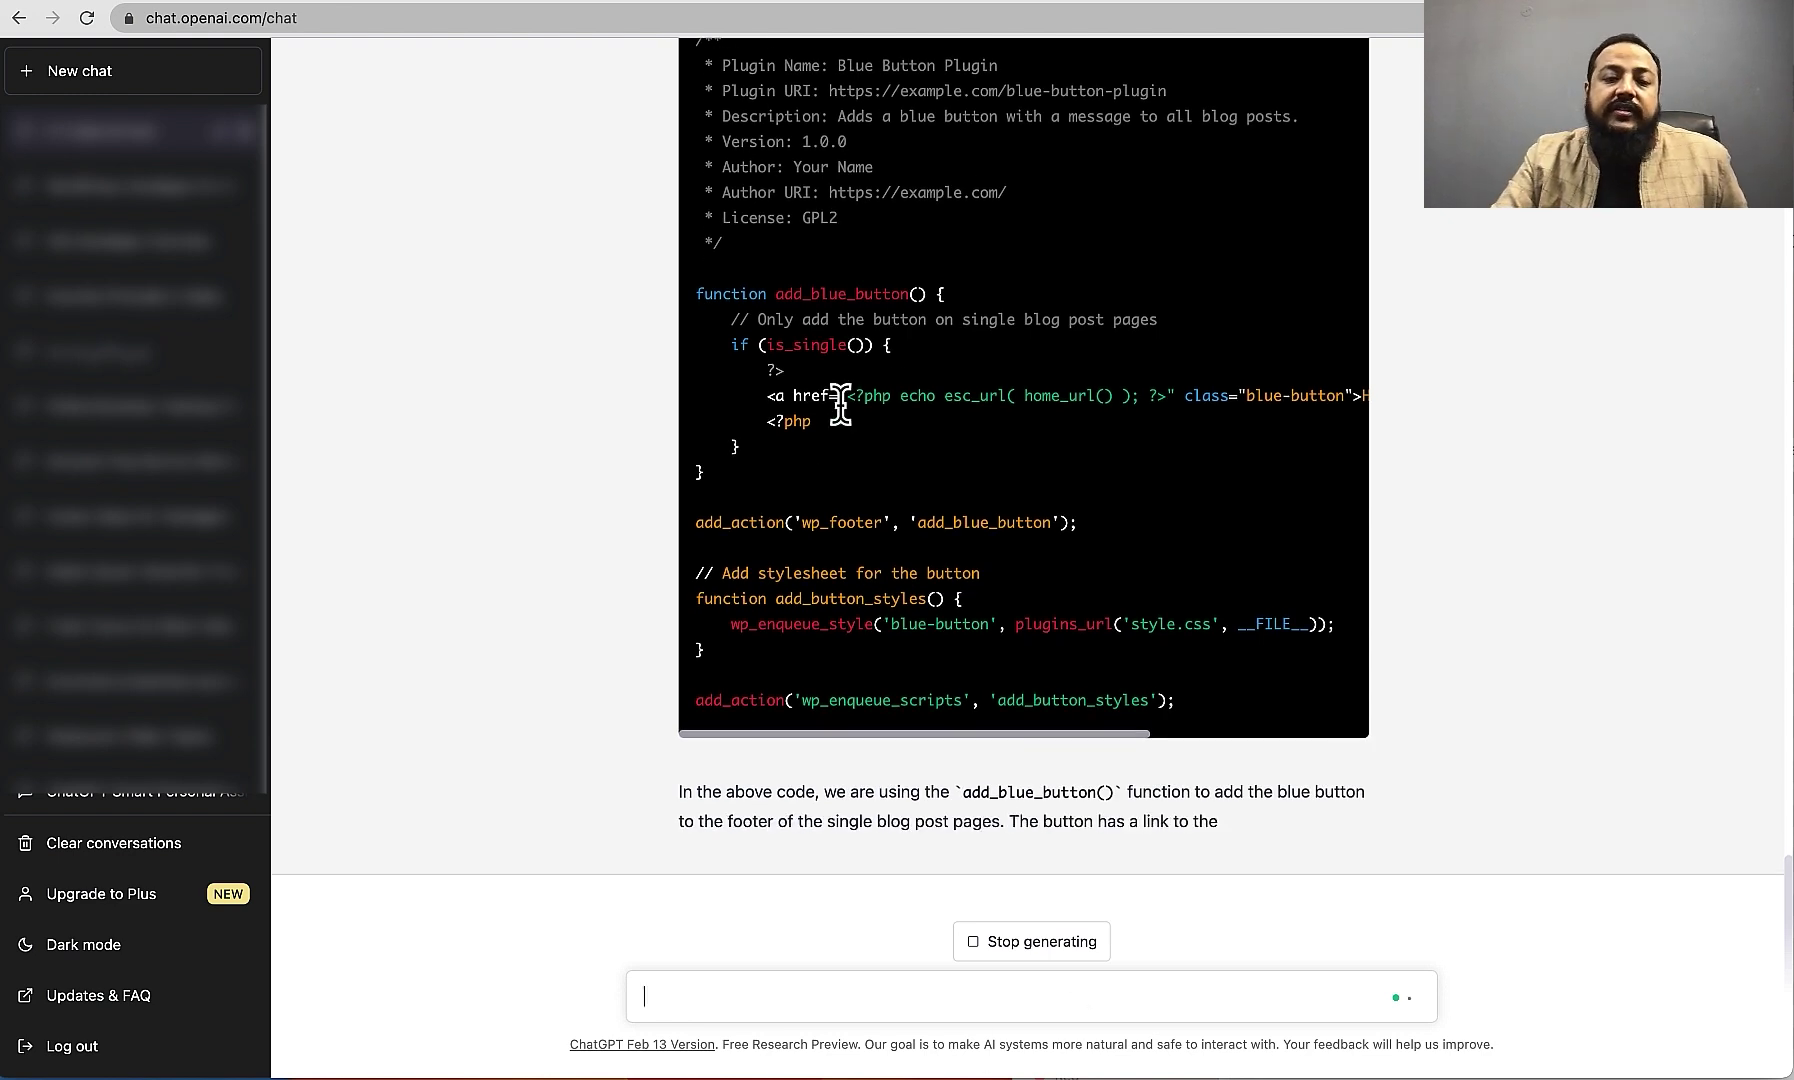
Step: Check the button link line and the .blue-button rules in style.css
left_click_drag(825, 420, 1100, 396)
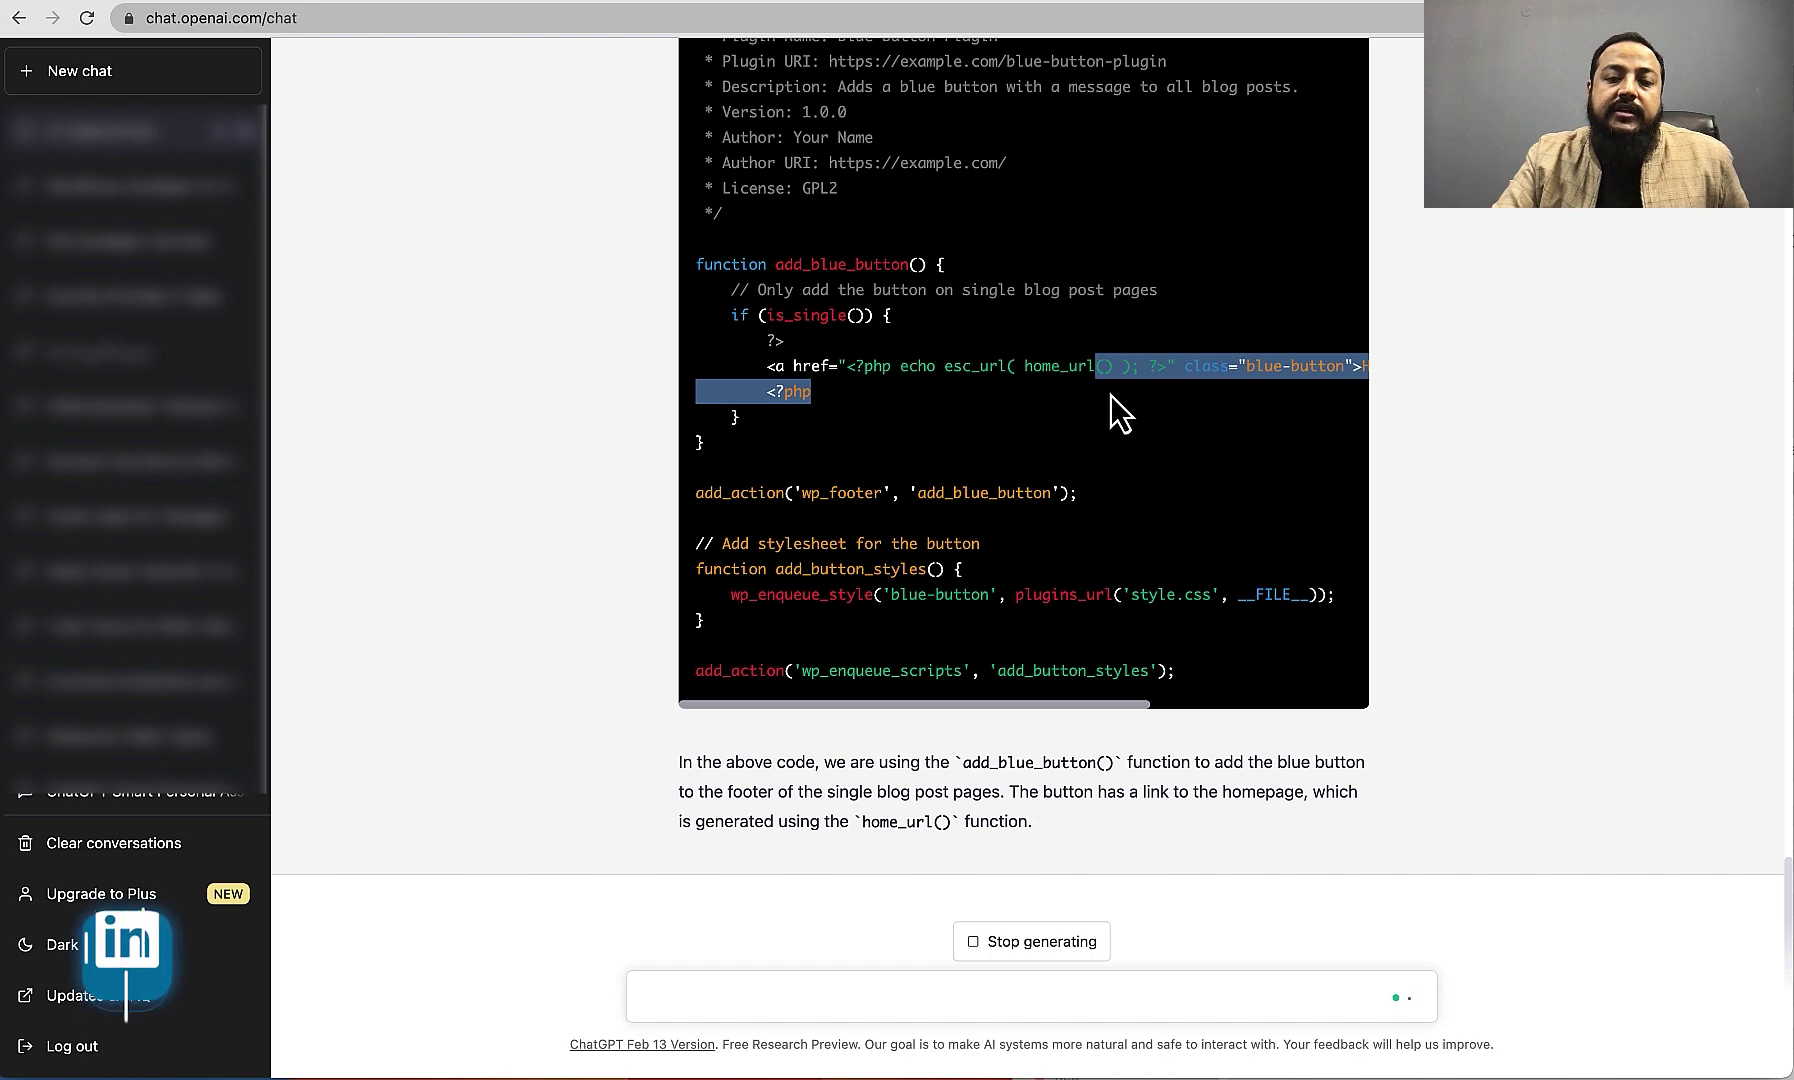
scroll(1110, 395, "right", 5)
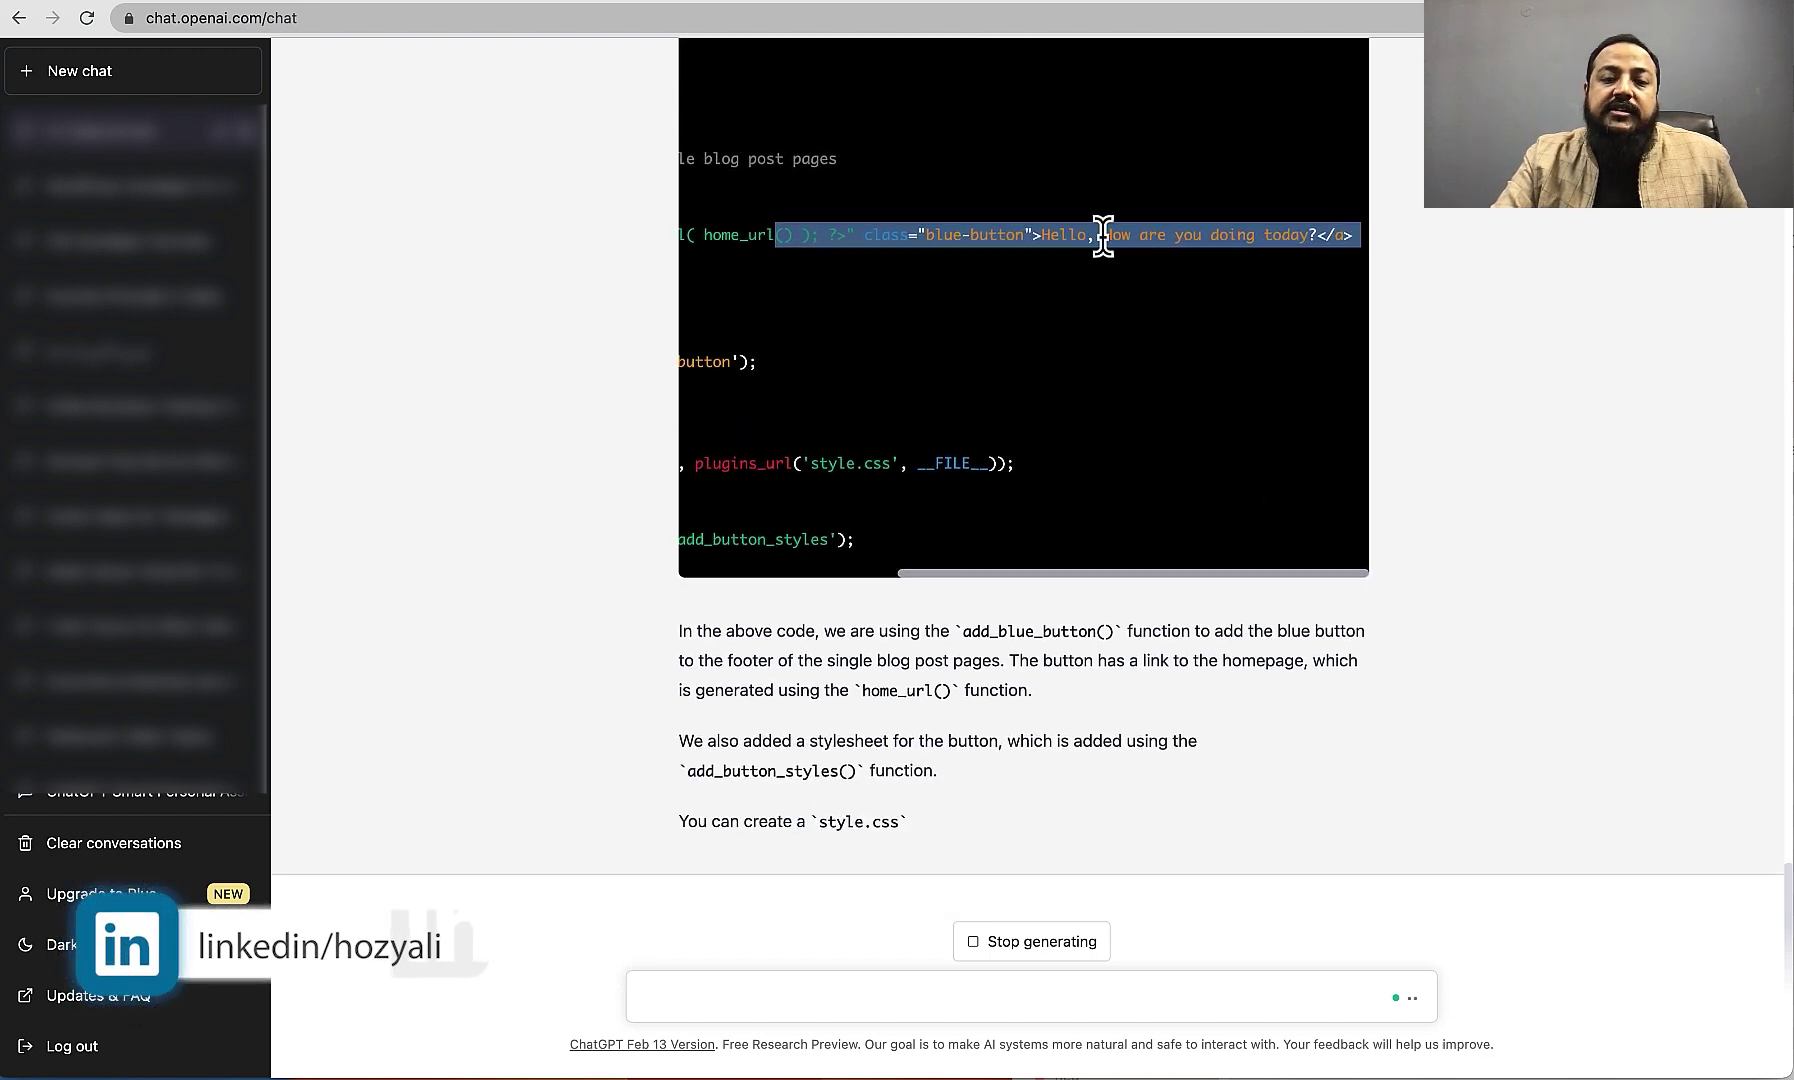
scroll(982, 285, "left", 5)
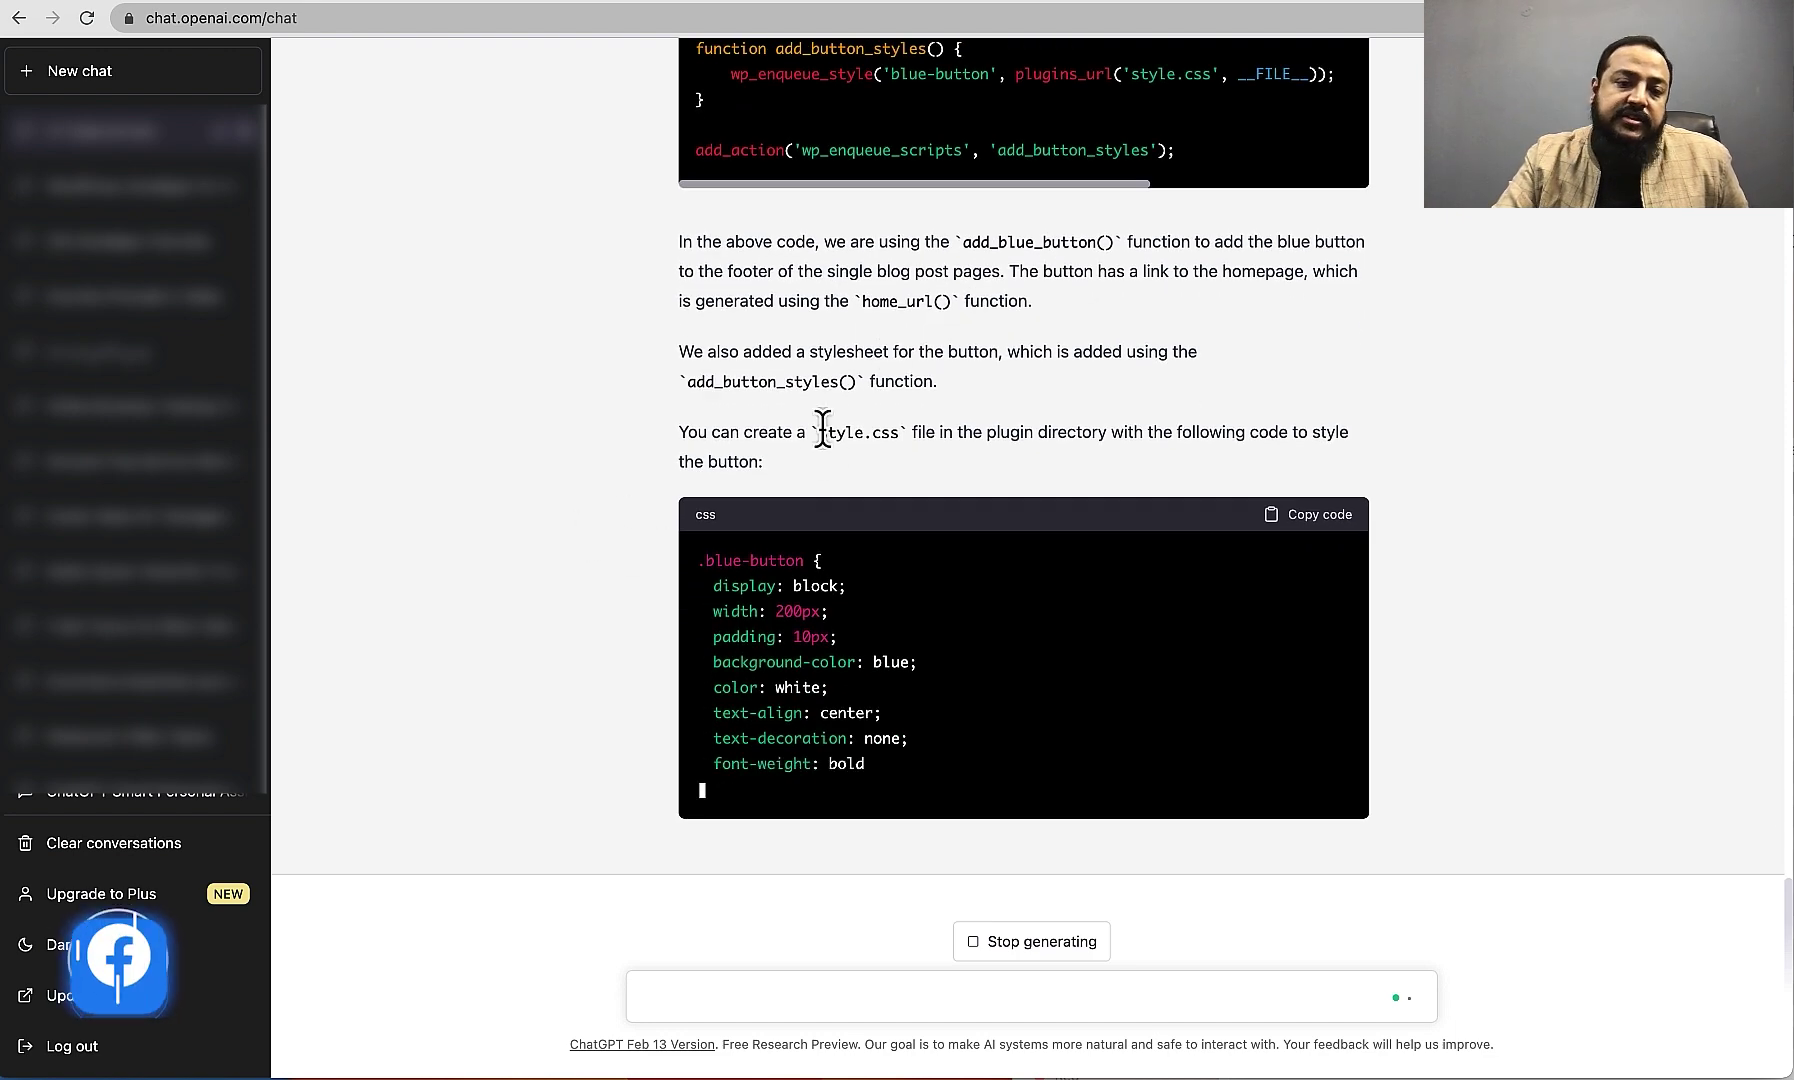
left_click_drag(716, 386, 872, 384)
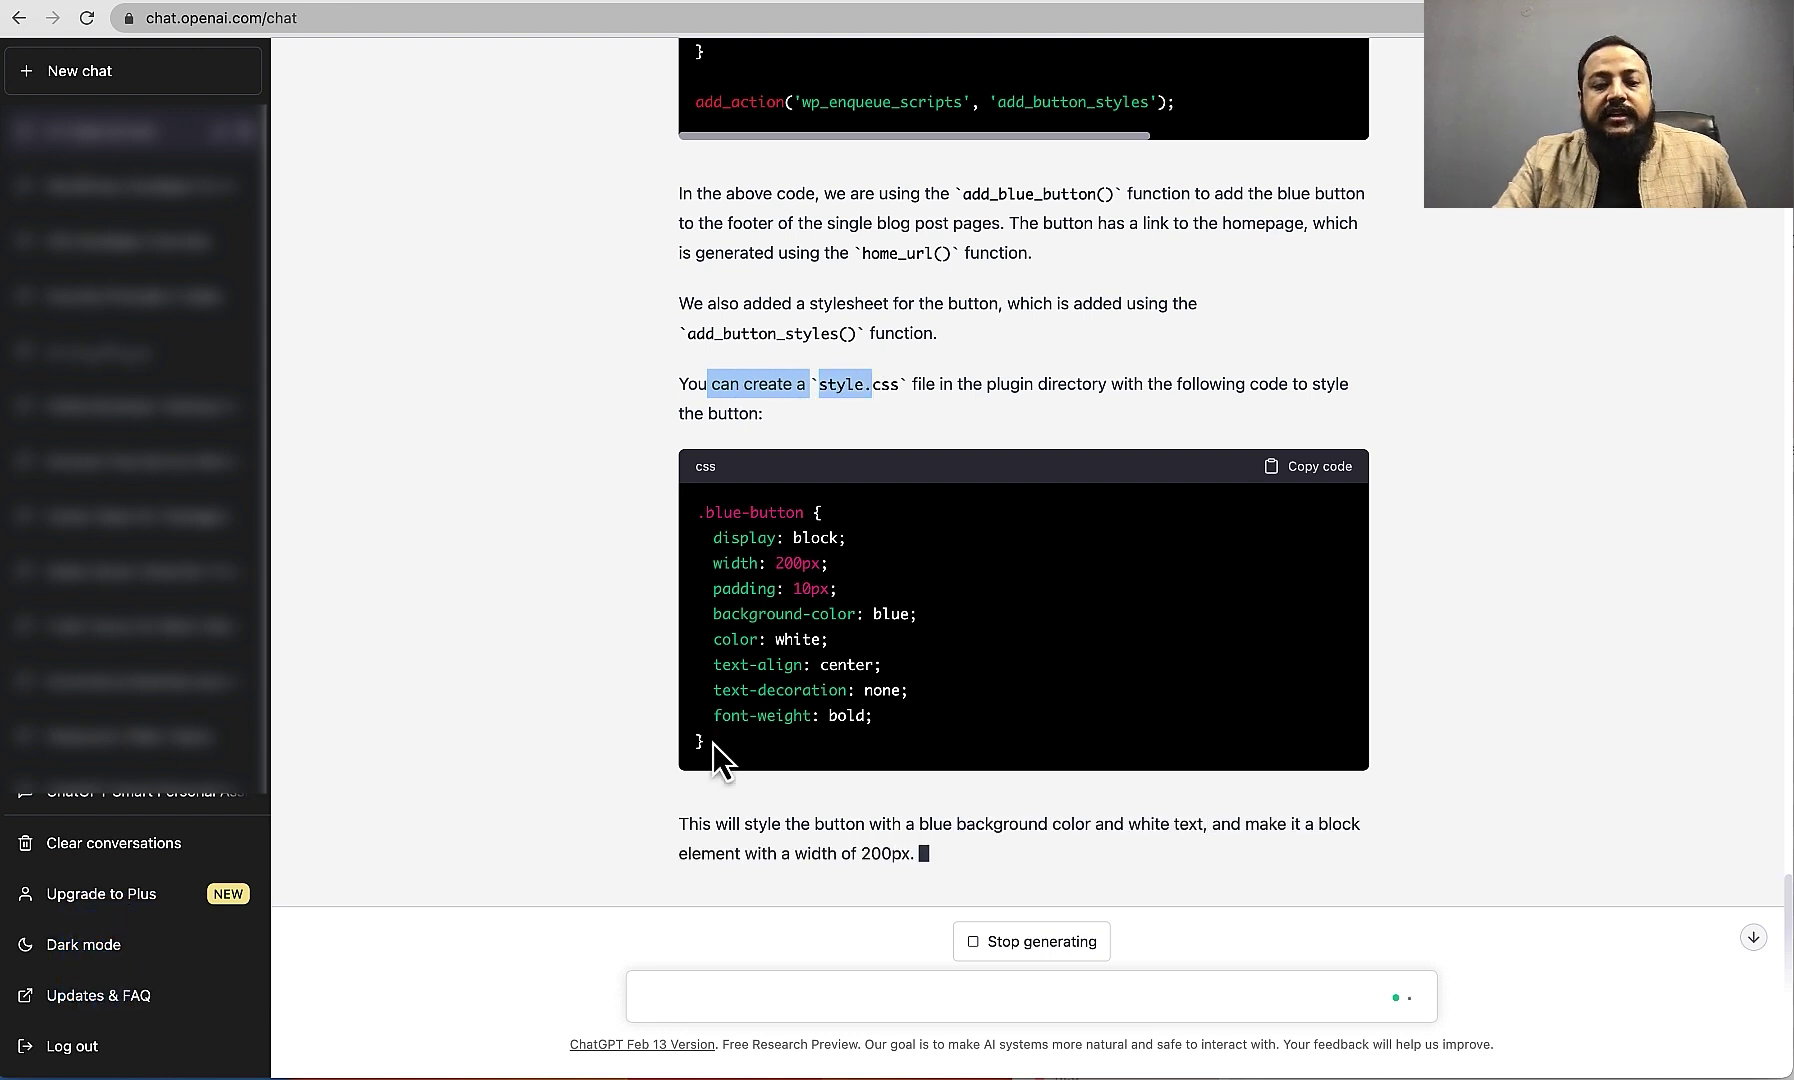
left_click_drag(713, 743, 697, 508)
left_click(535, 596)
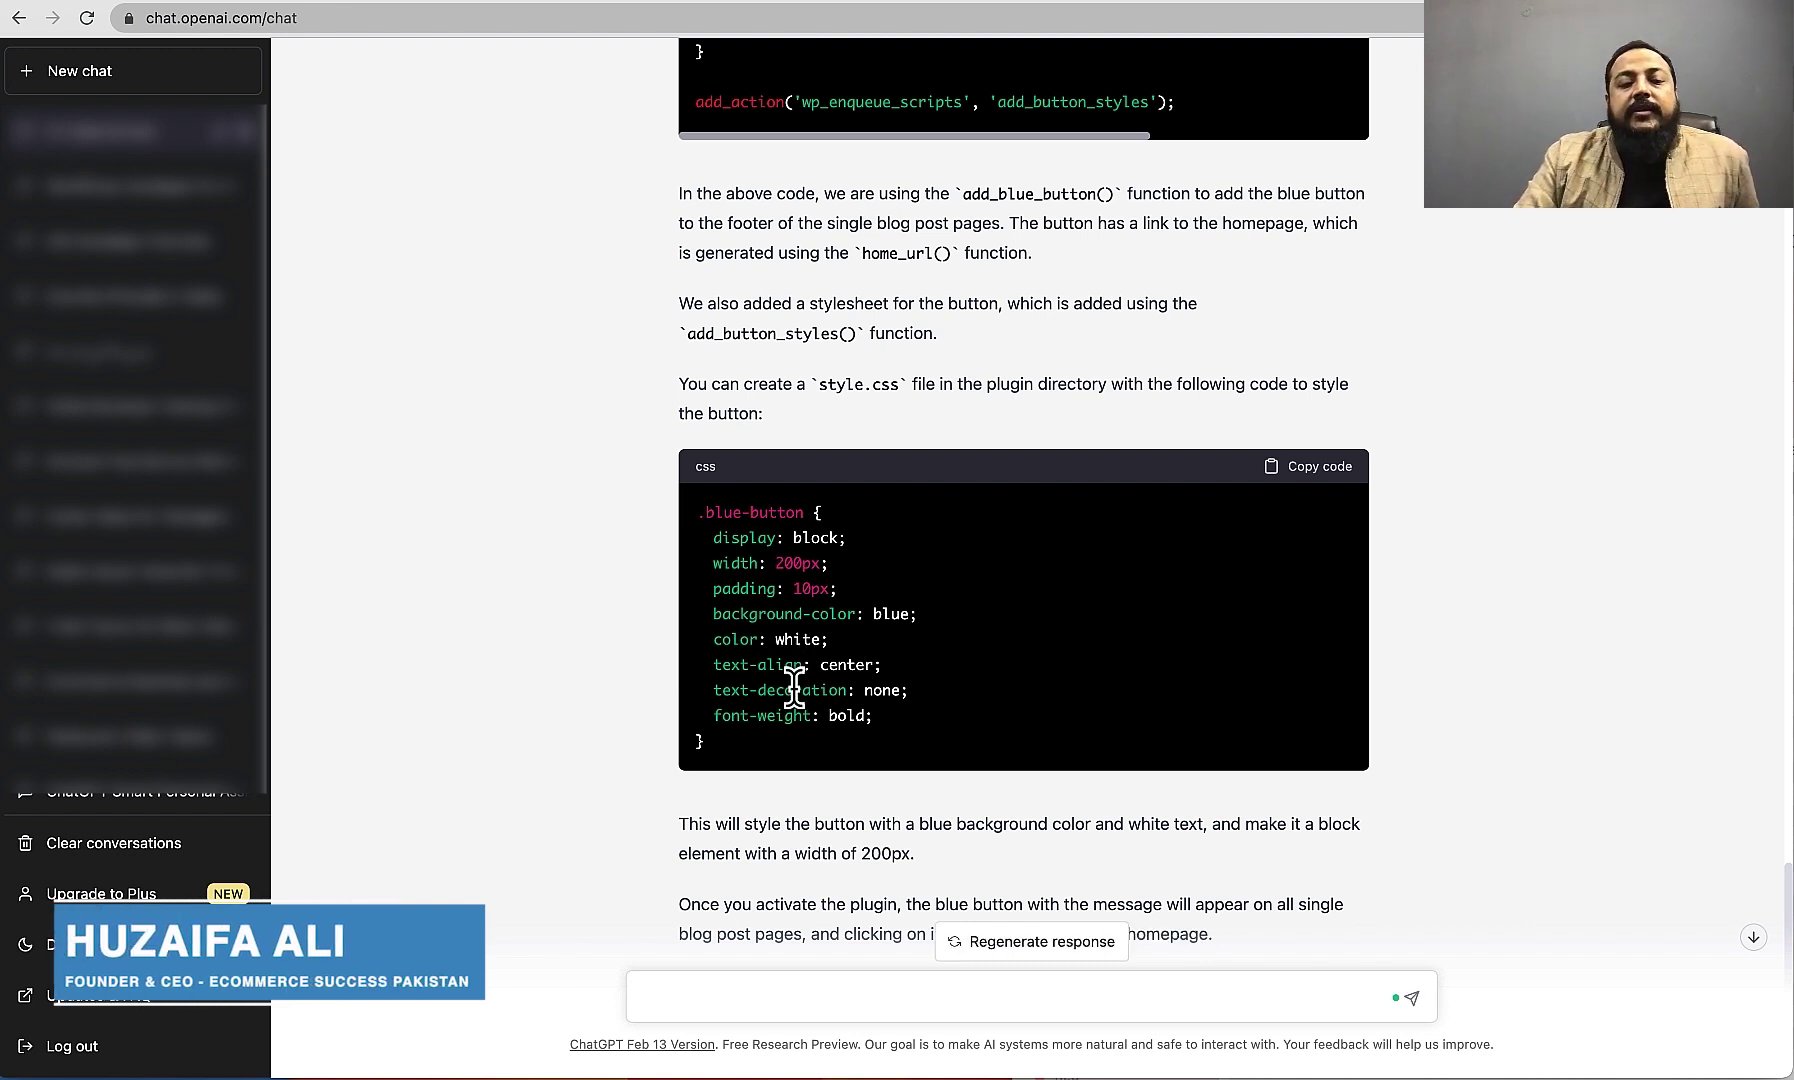
Step: Scroll back up to review the plugin header and add_blue_button function
left_click_drag(726, 741, 697, 508)
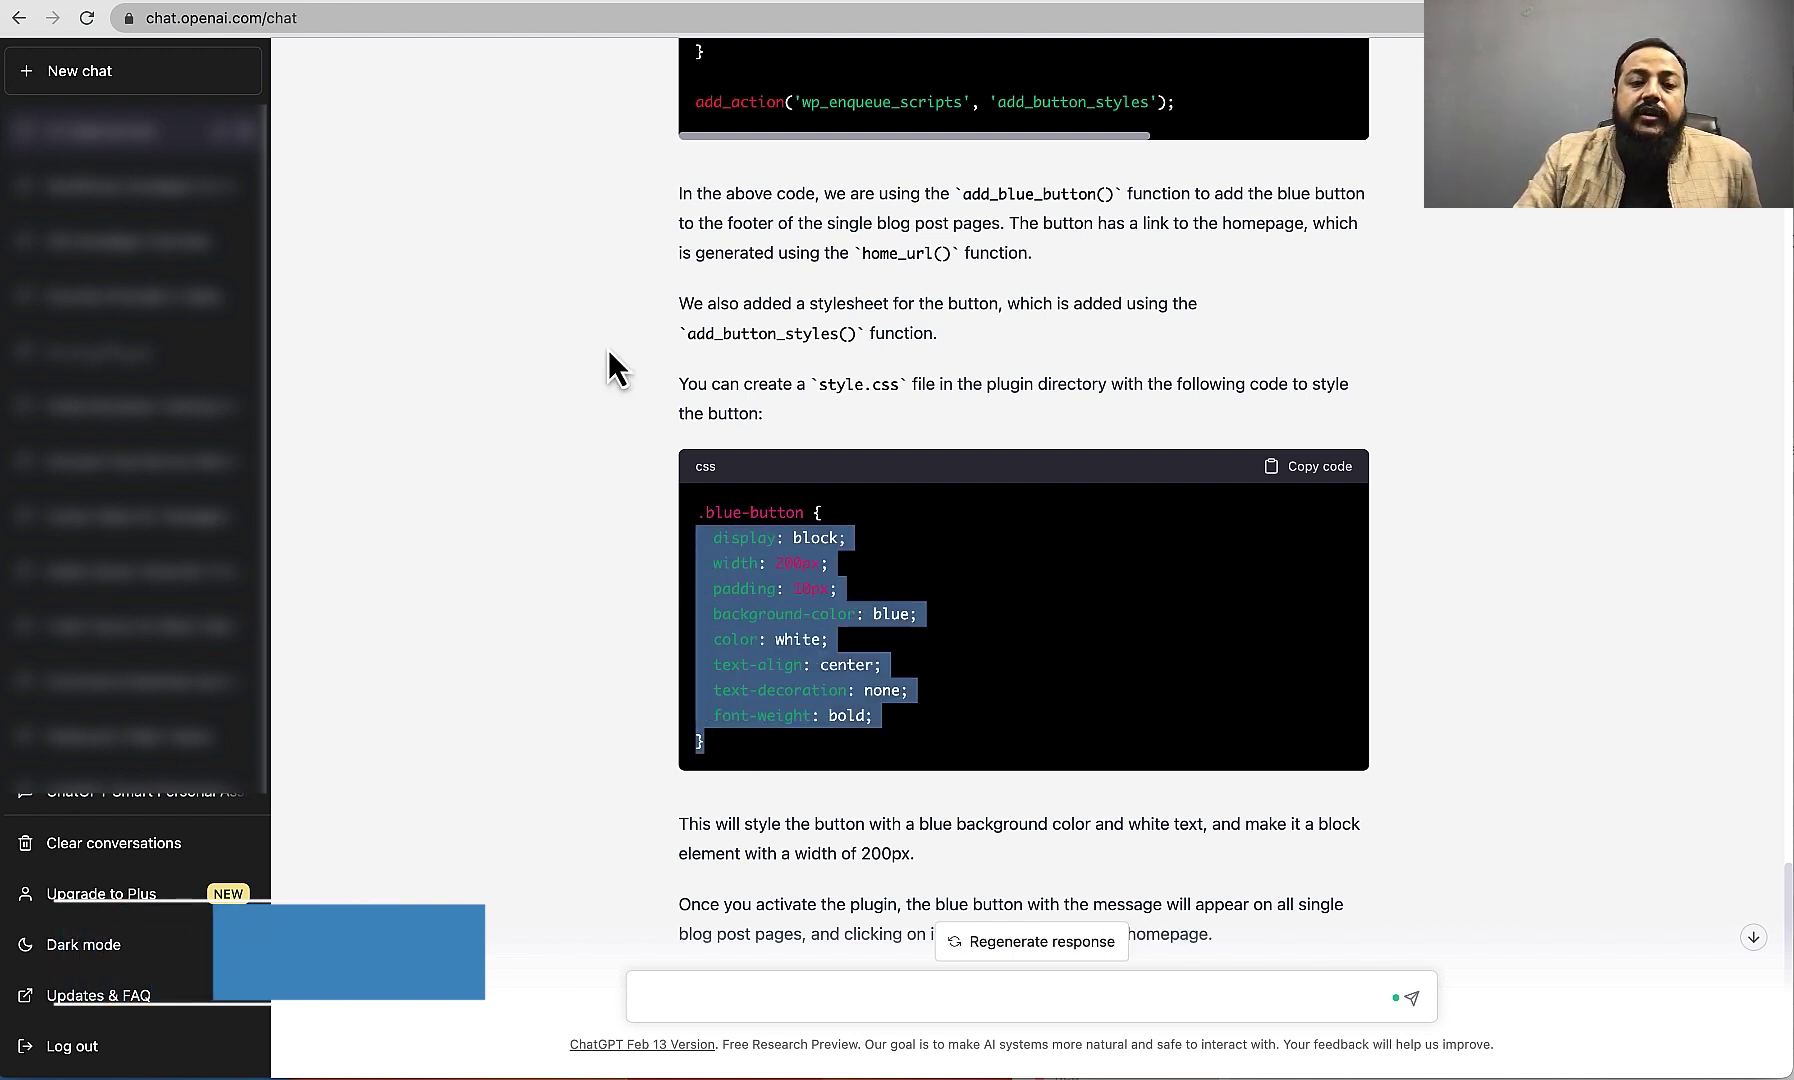
scroll(700, 400, "up", 3)
scroll(845, 280, "up", 4)
mouse_move(742, 122)
left_mouse_down()
mouse_move(828, 508)
mouse_move(535, 612)
left_mouse_up()
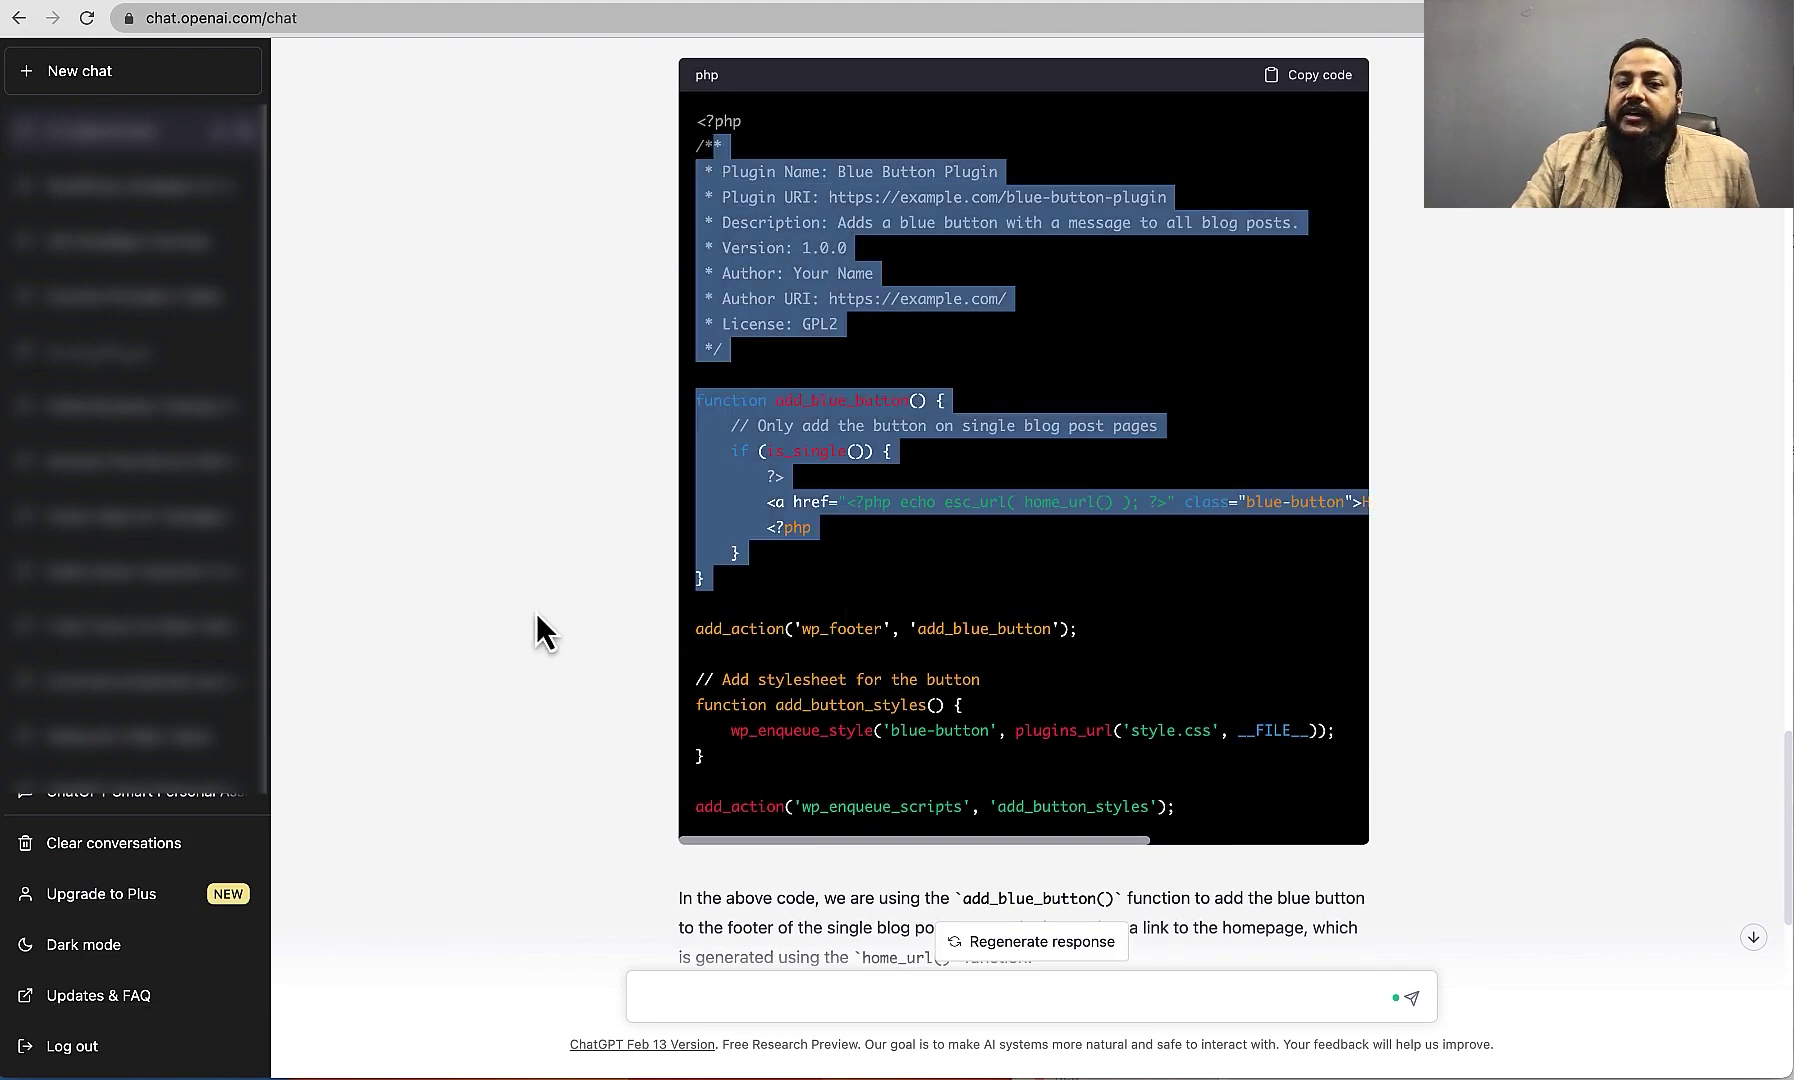
left_click(530, 613)
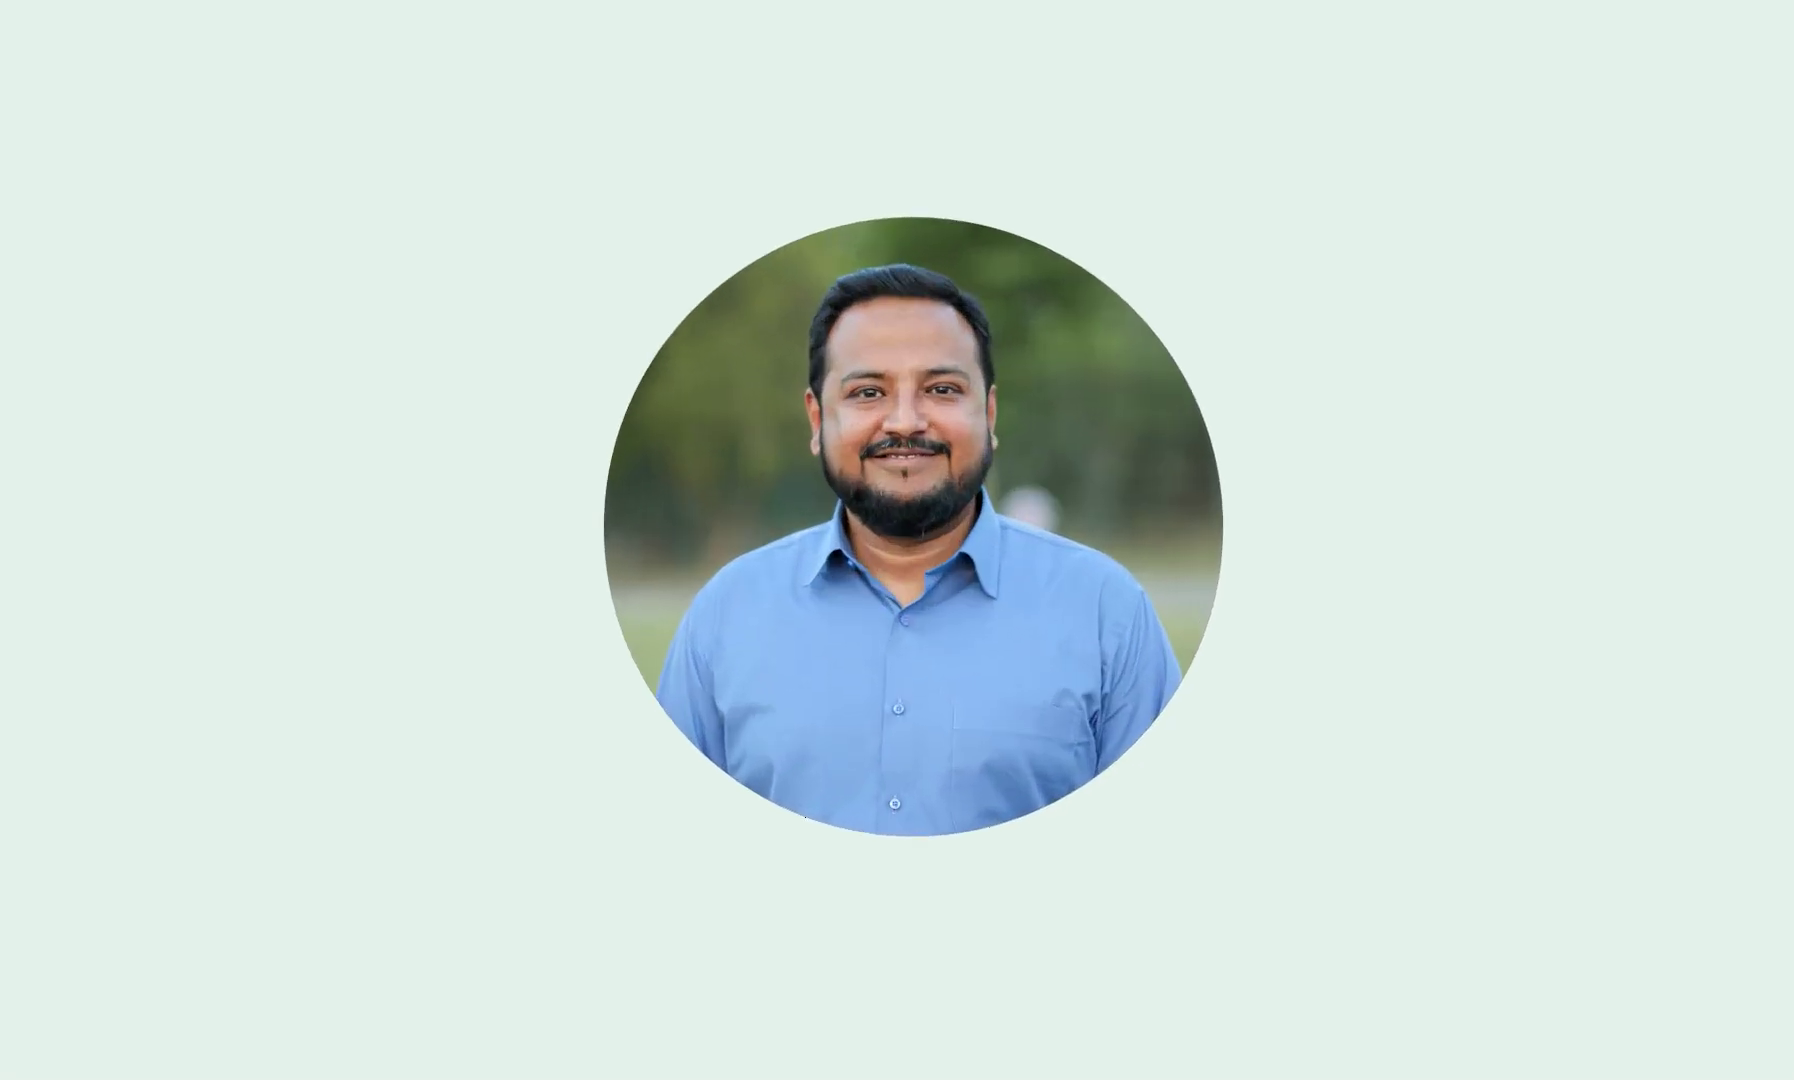